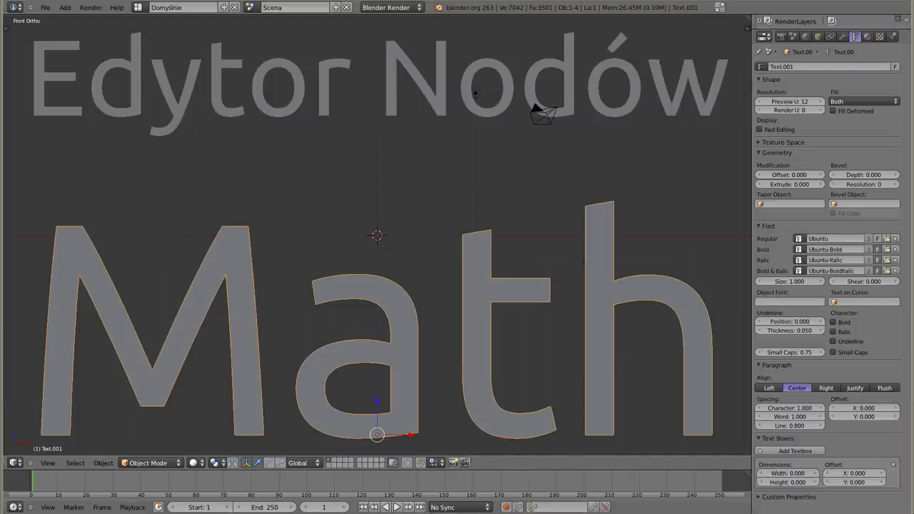
Leave the 'Edytor Nodów Math' title scene for the wiki's Math Node section
key(alt+Tab)
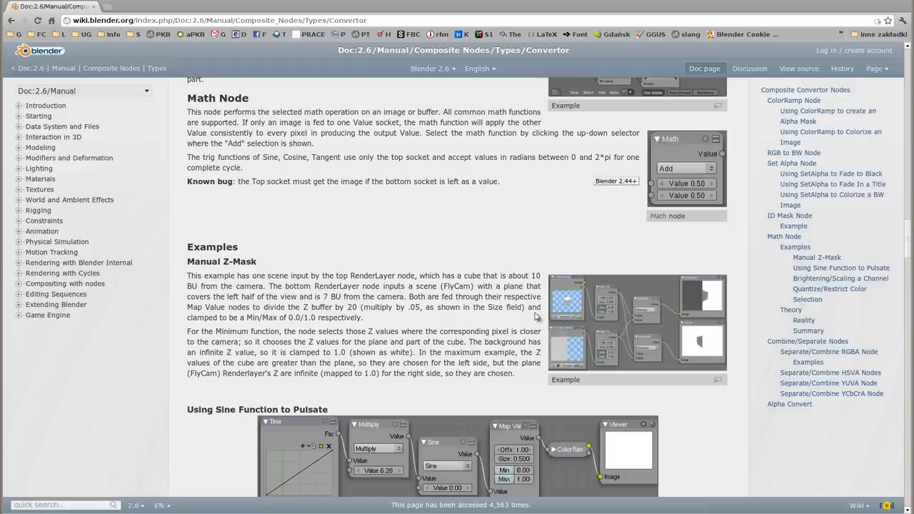
Read down through the Math node examples on the wiki's Convertor Nodes page
scroll(538, 314, down, 3)
scroll(536, 316, down, 3)
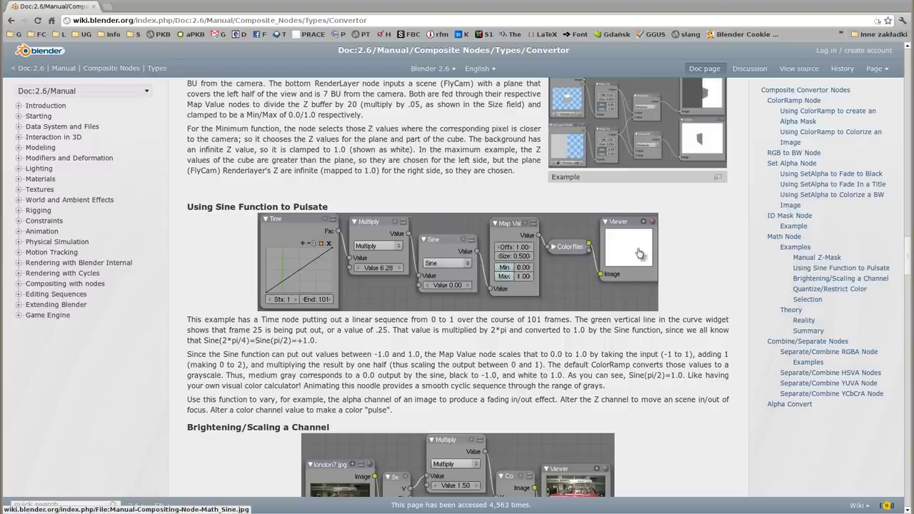
scroll(623, 328, down, 1)
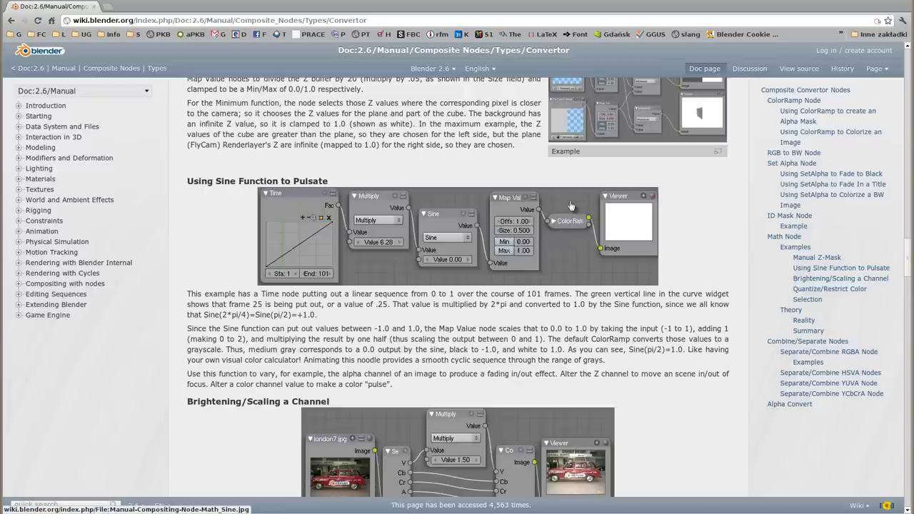
scroll(679, 325, down, 3)
scroll(628, 307, down, 2)
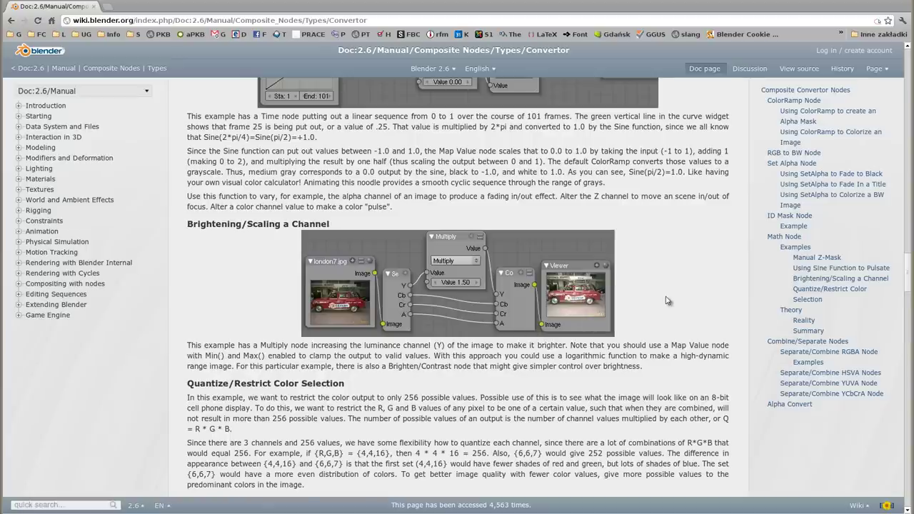
scroll(666, 300, down, 3)
scroll(666, 300, down, 2)
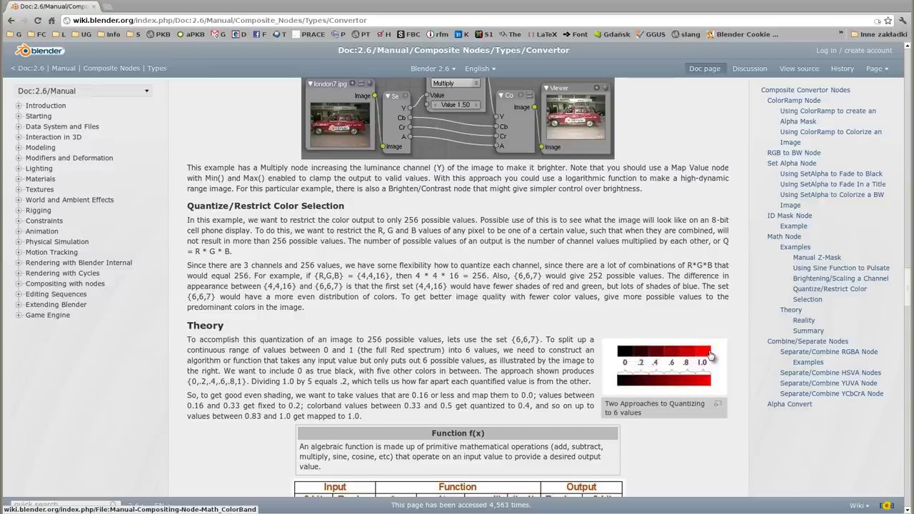
scroll(243, 354, down, 2)
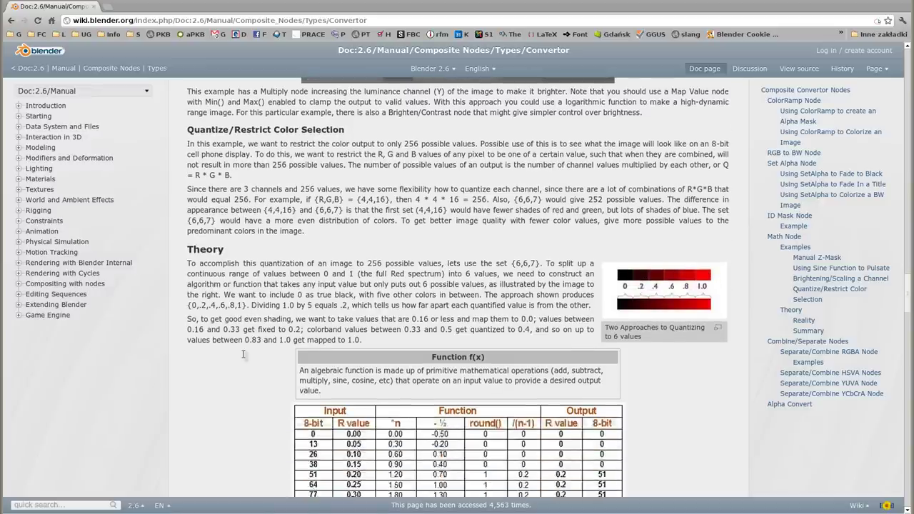
scroll(244, 343, down, 5)
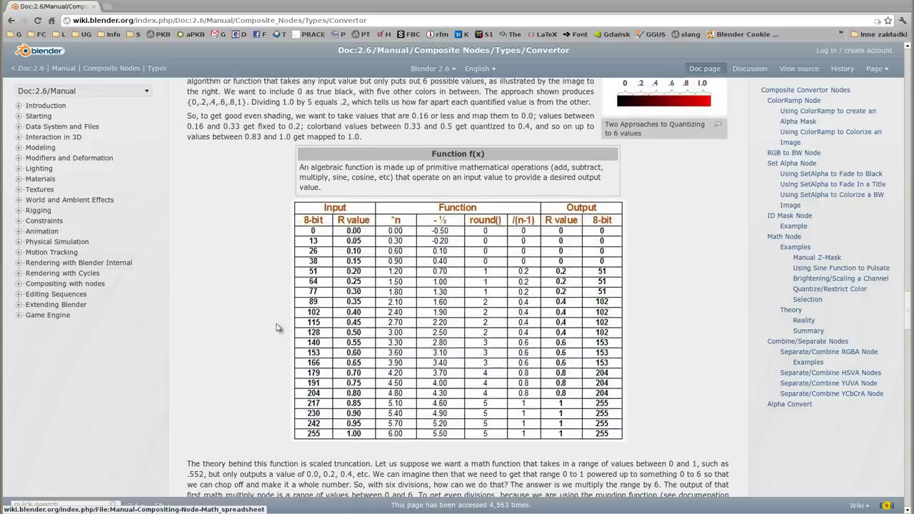
scroll(277, 328, down, 6)
scroll(278, 327, down, 3)
scroll(278, 328, down, 2)
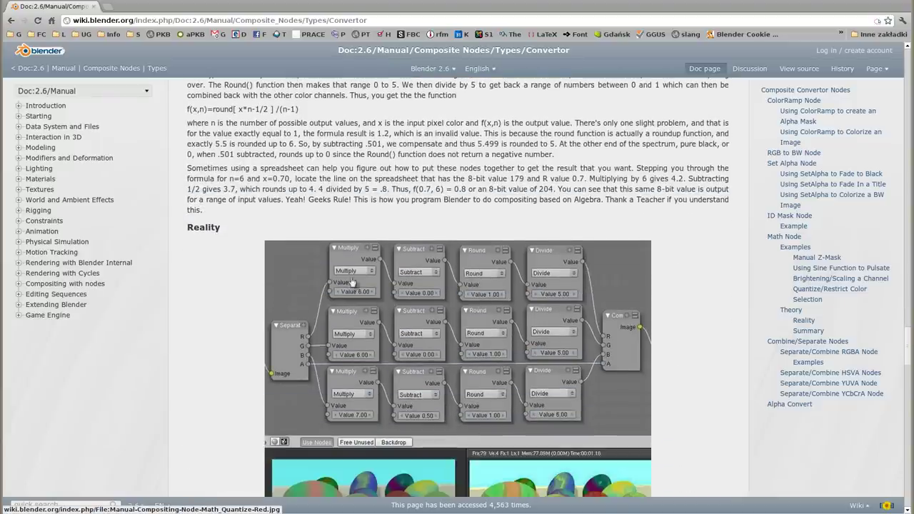
scroll(214, 327, down, 1)
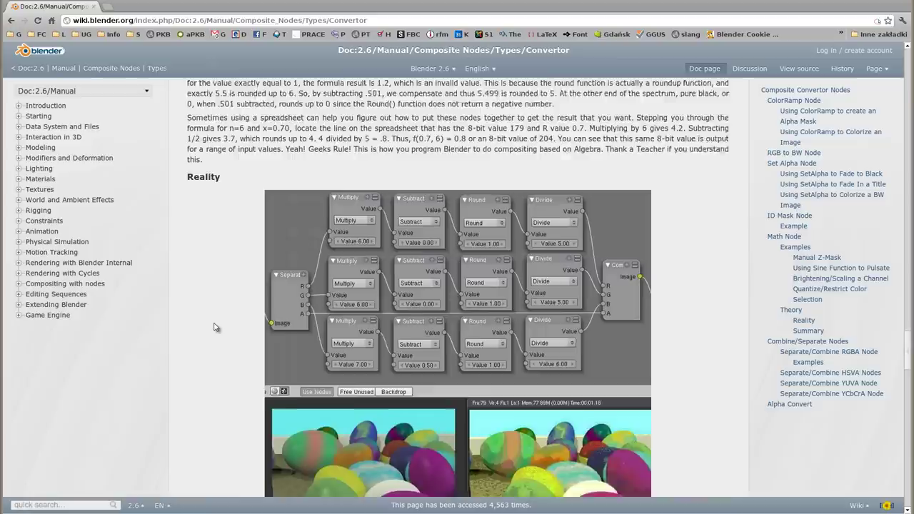
scroll(215, 328, down, 2)
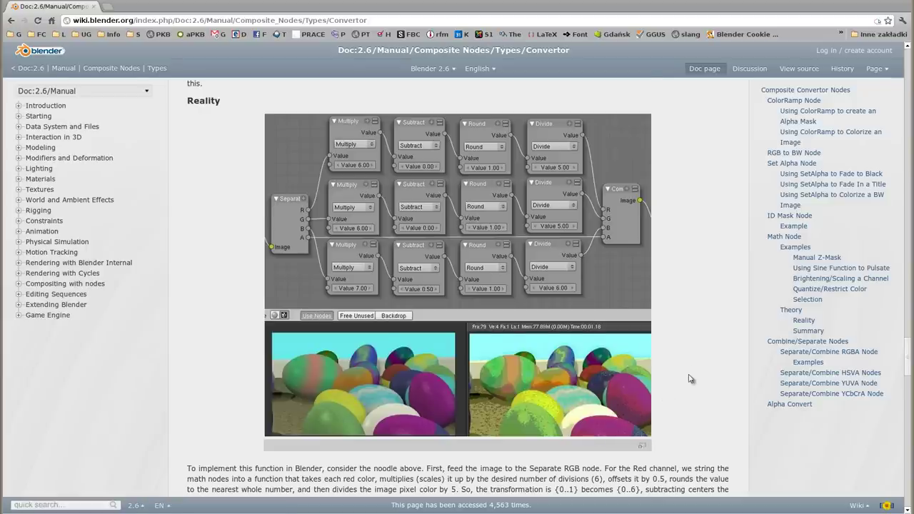
scroll(692, 378, down, 3)
scroll(691, 379, down, 1)
scroll(691, 378, down, 1)
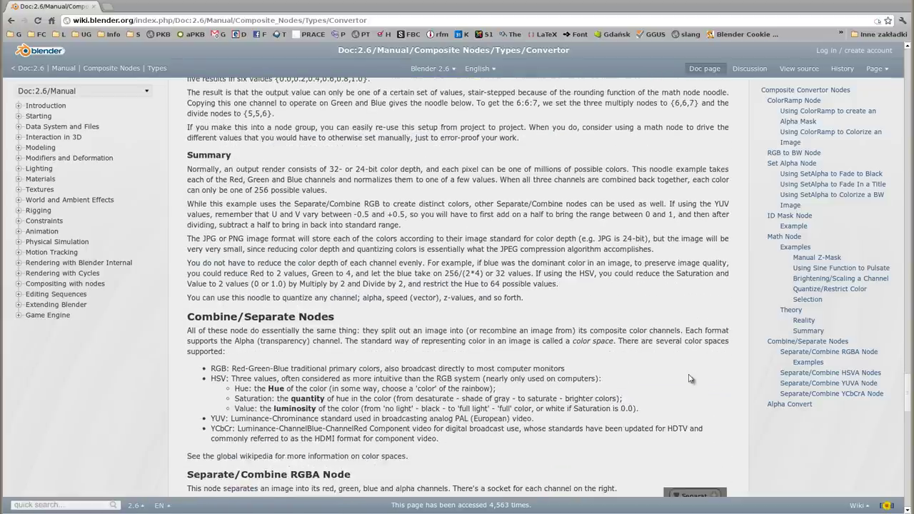
scroll(691, 379, down, 1)
scroll(638, 330, down, 1)
scroll(637, 329, down, 1)
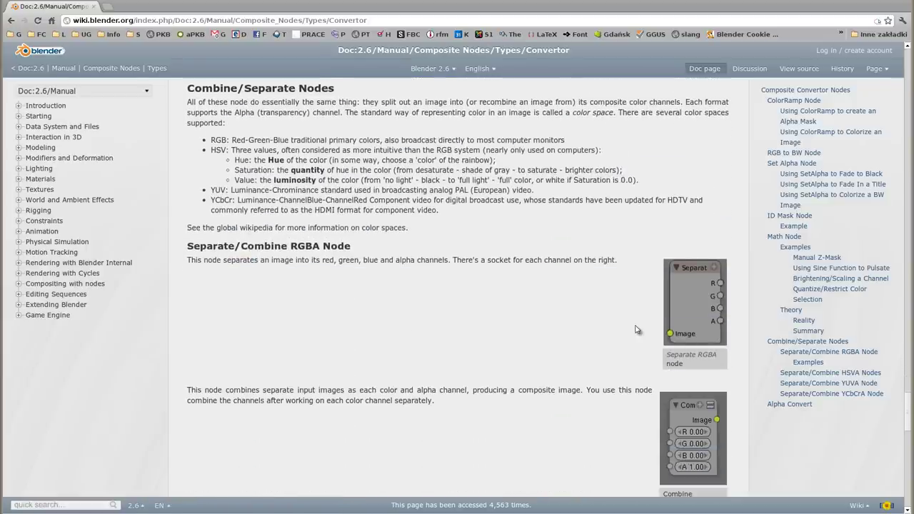
Scroll back up to the 'Using Sine Function to Pulsate' example, then return to Blender
scroll(638, 329, up, 3)
scroll(638, 330, up, 2)
scroll(638, 329, up, 3)
scroll(638, 329, up, 3)
scroll(607, 336, up, 3)
scroll(552, 349, up, 2)
scroll(550, 347, up, 3)
scroll(428, 336, up, 2)
scroll(277, 325, up, 2)
scroll(278, 325, up, 2)
scroll(278, 325, up, 2)
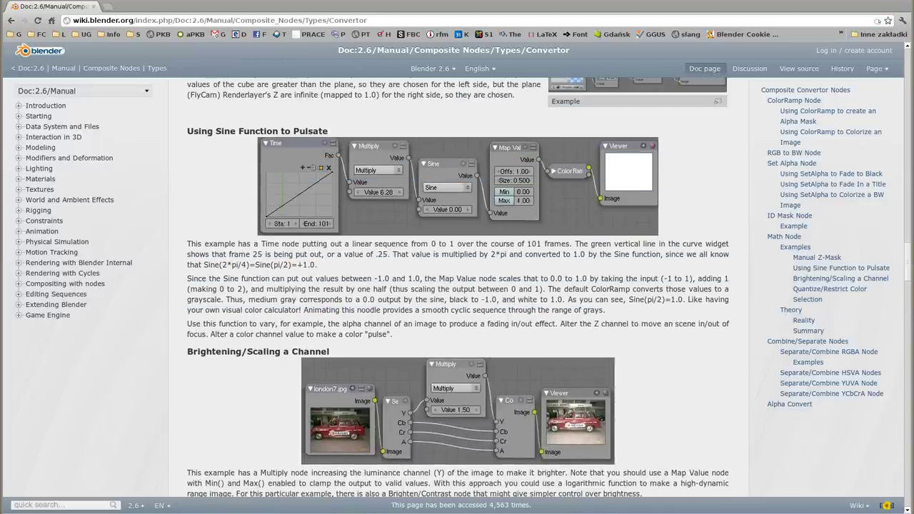
key(alt+Tab)
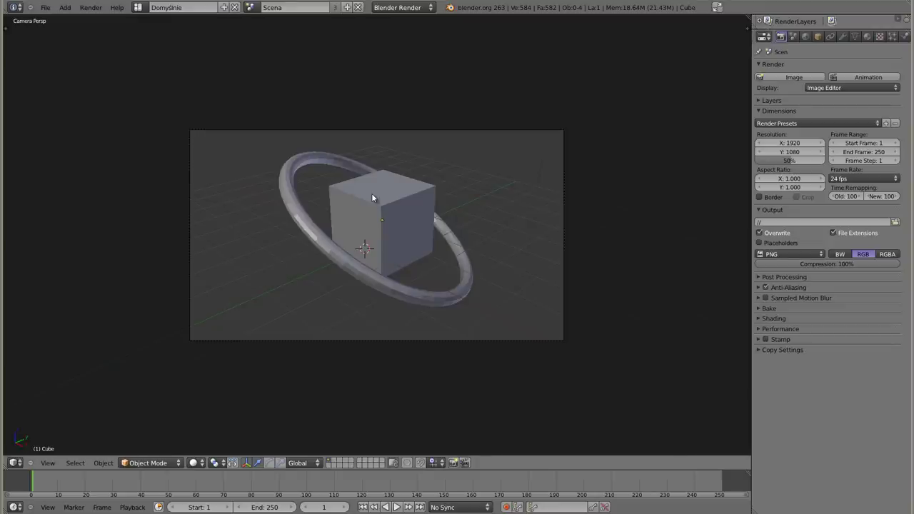
Give the cube pass index 1 and the torus pass index 2 in Object properties
right_click(369, 195)
click(817, 36)
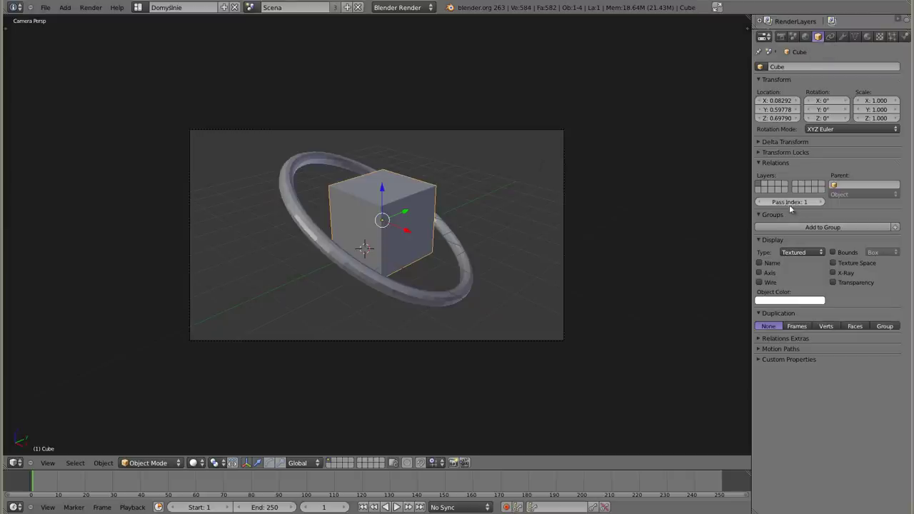
ctrl+middle_drag(799, 217, 807, 266)
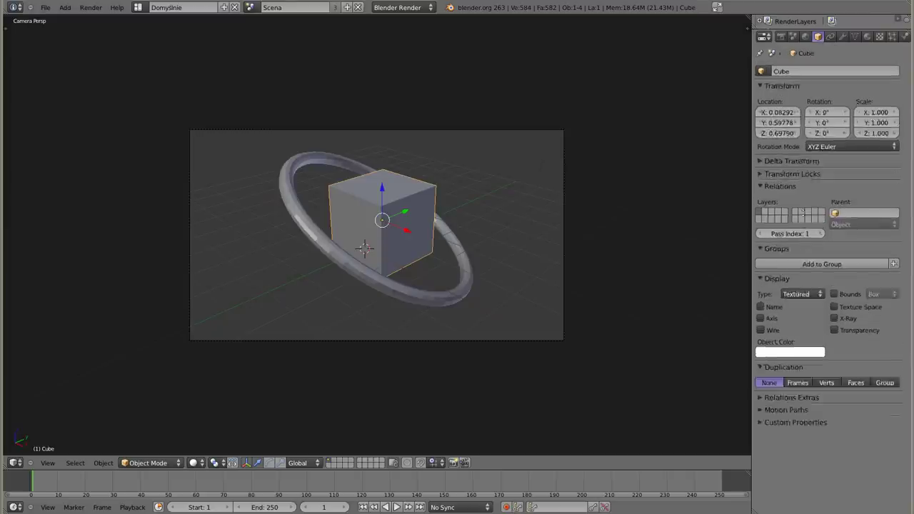
right_click(464, 266)
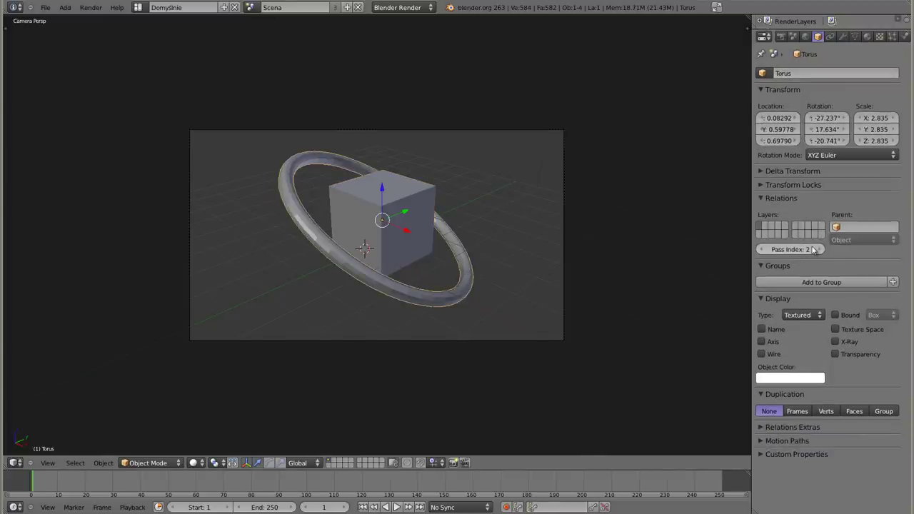
Enable the Object Index pass in the render layer's passes
click(780, 36)
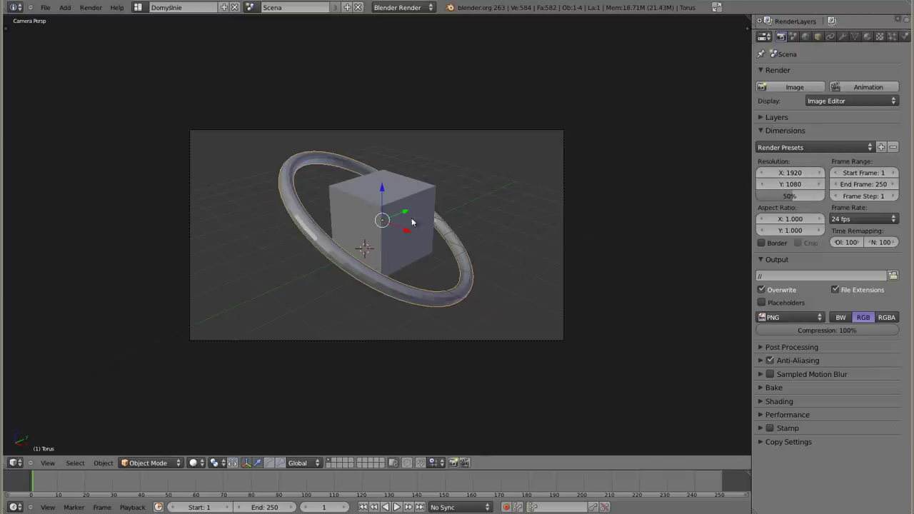
click(773, 117)
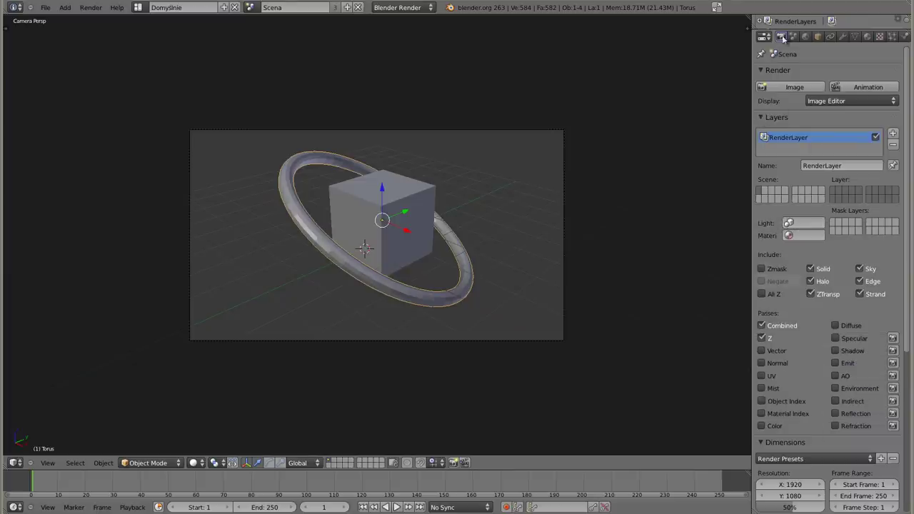
click(761, 401)
Render the scene with F12, then switch to the compositing node editor
key(F12)
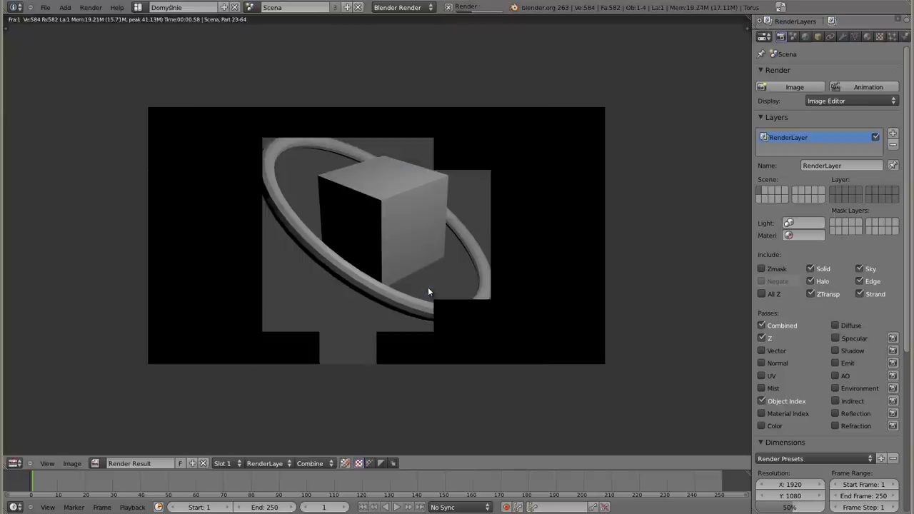
key(Escape)
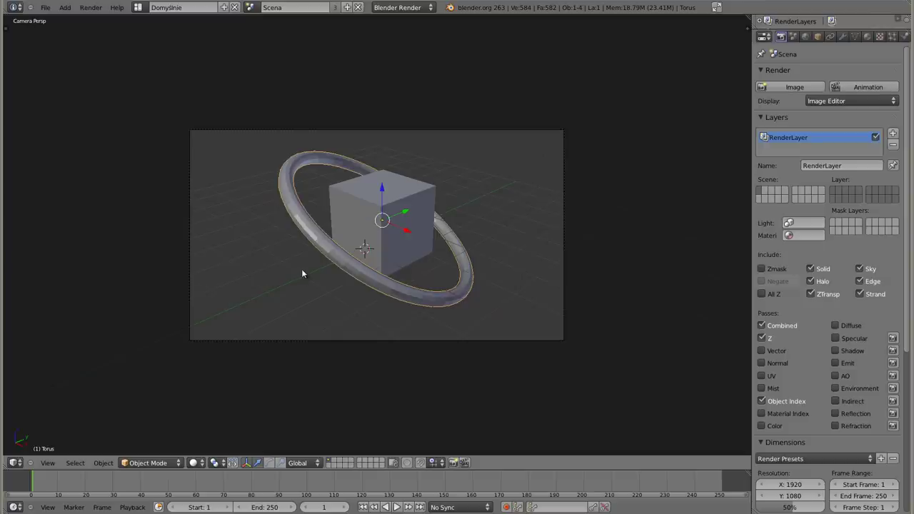
key(shift+F3)
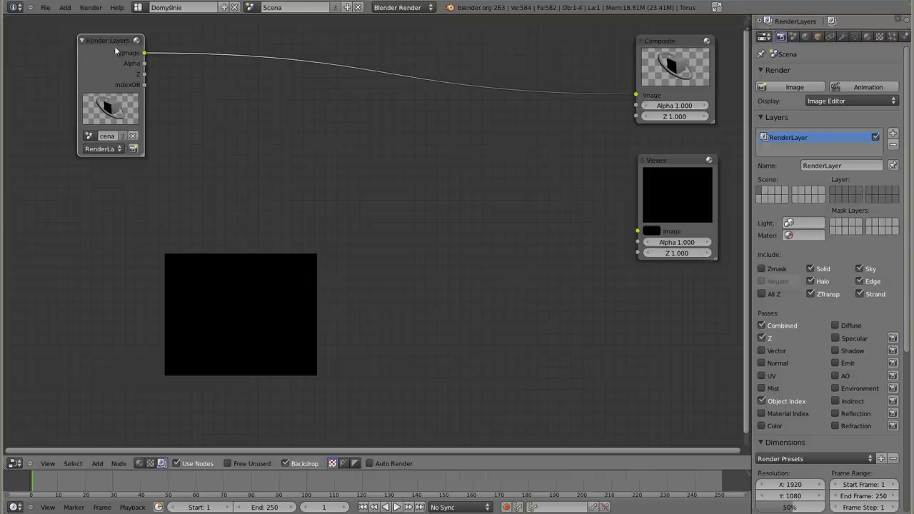
Preview the Render Layers Image, Alpha and Z outputs in the Viewer, finishing on IndexOB
drag(111, 40, 92, 36)
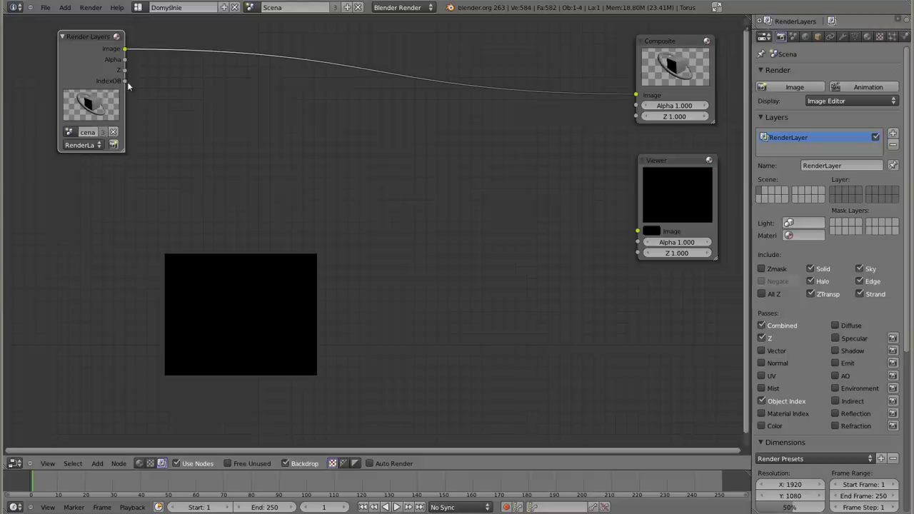
ctrl+shift+click(92, 57)
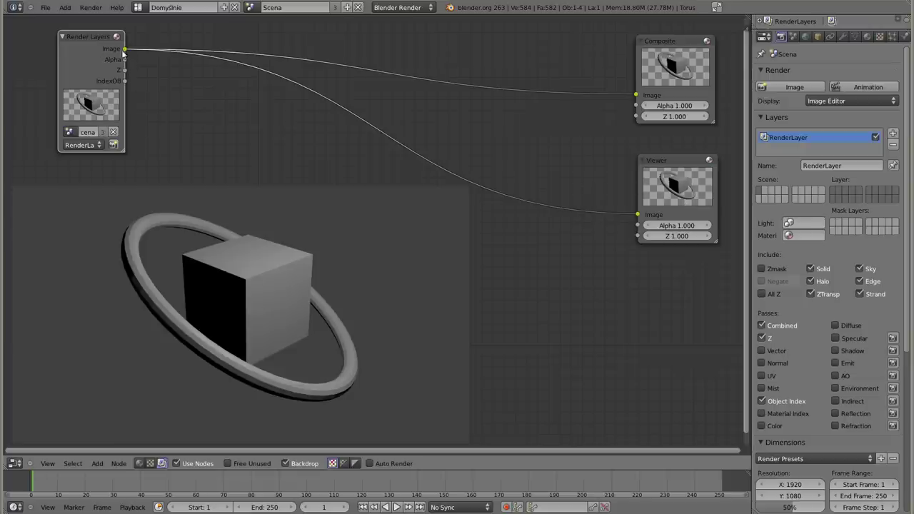
ctrl+shift+click(94, 66)
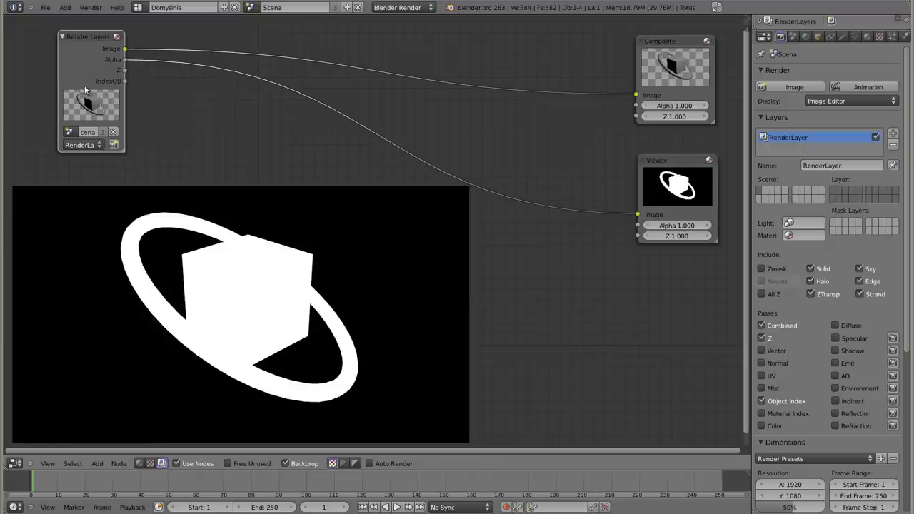
ctrl+shift+click(84, 64)
ctrl+shift+click(87, 66)
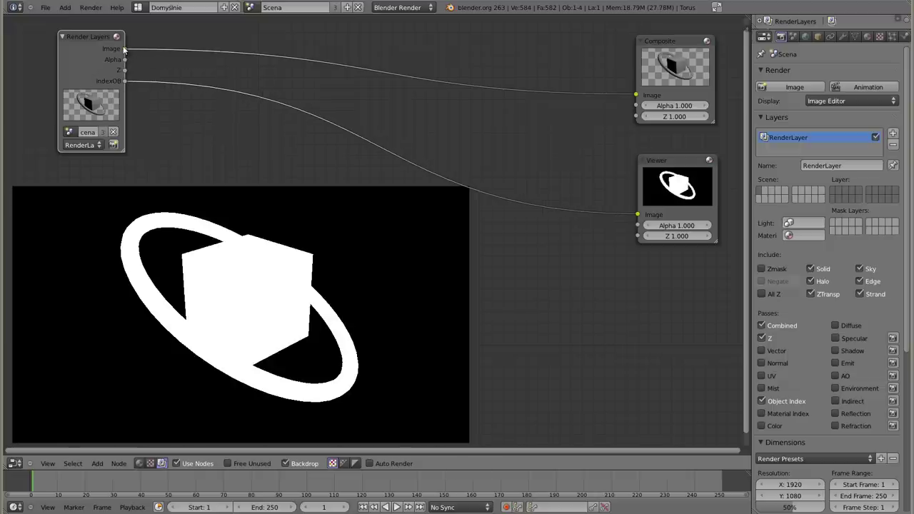
click(124, 49)
Insert an ID Mask node into the IndexOB–Viewer link and set its index to 2
key(shift+a)
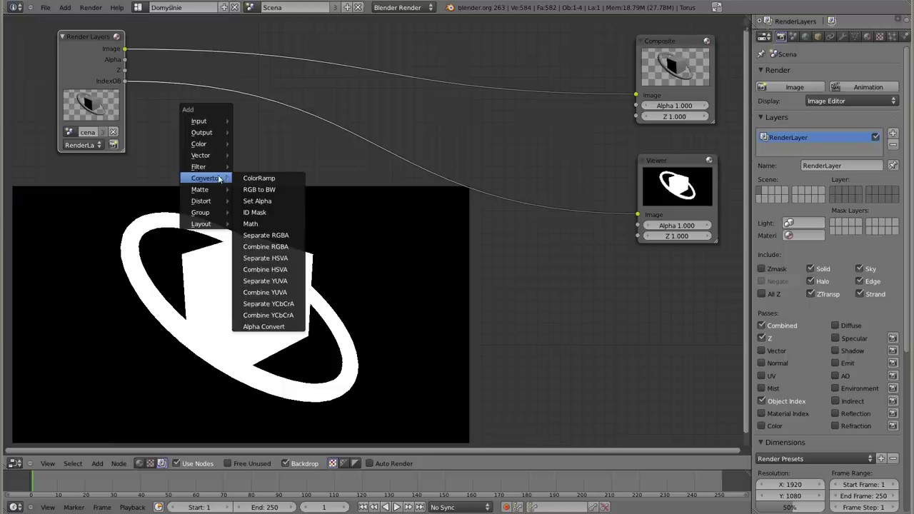
click(280, 217)
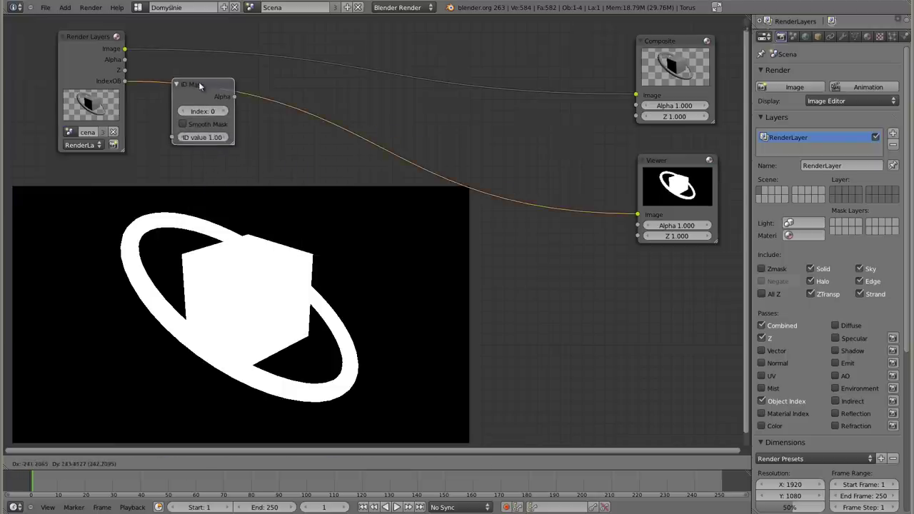
click(198, 85)
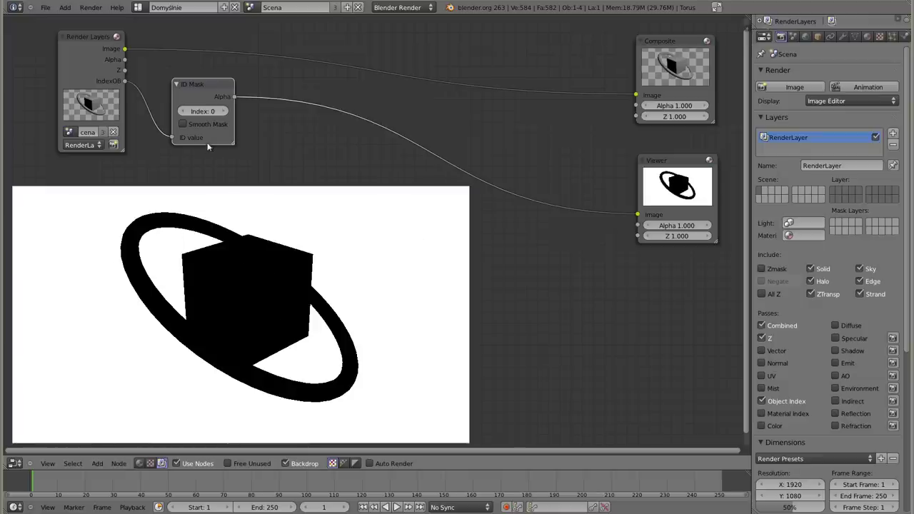
drag(202, 87, 206, 87)
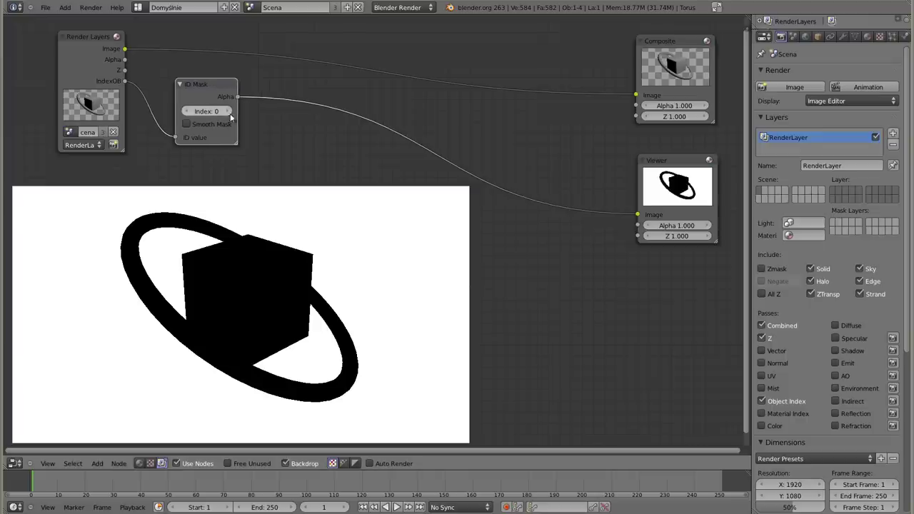
click(227, 111)
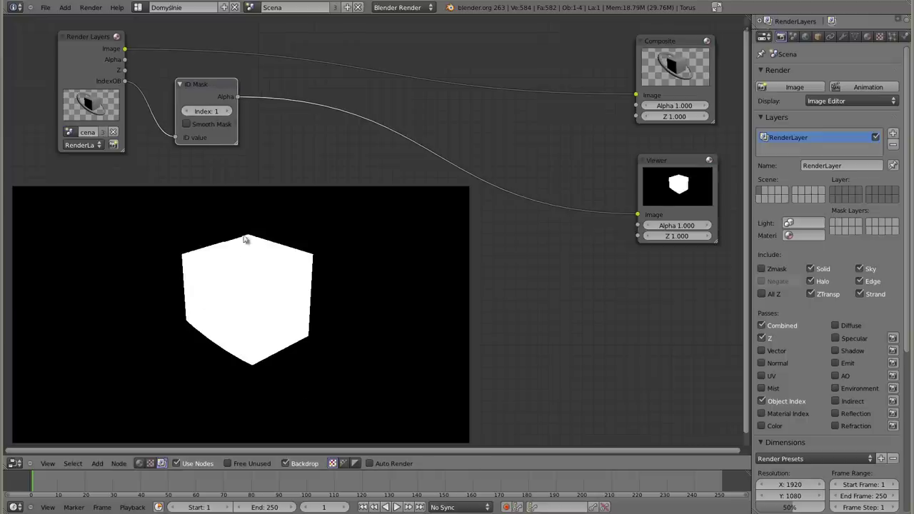
click(227, 111)
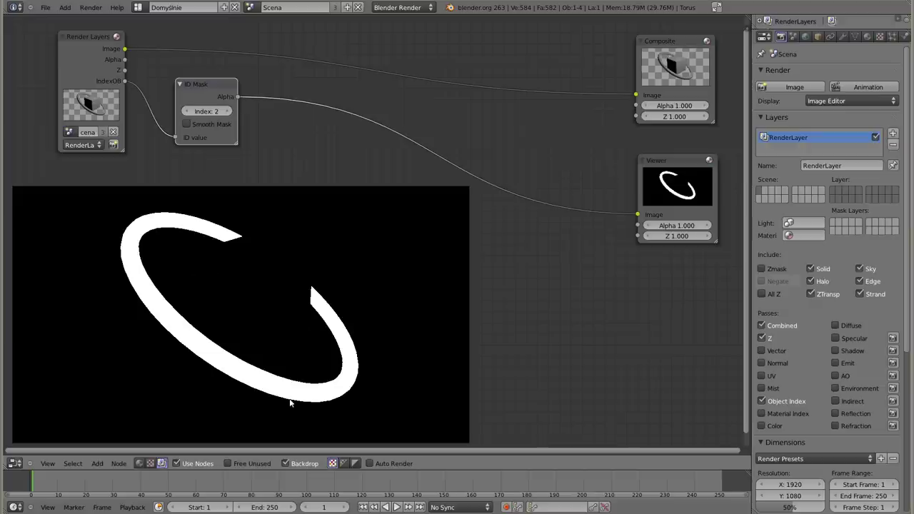
drag(207, 87, 208, 150)
Duplicate the ID Mask, feed it IndexOB, set index 1, and preview both masks
key(shift+d)
click(210, 76)
drag(125, 81, 177, 128)
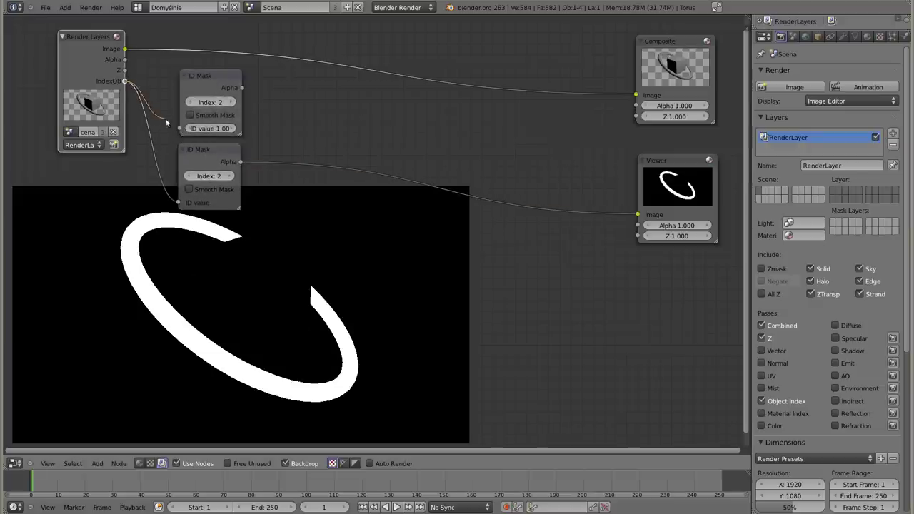
click(190, 102)
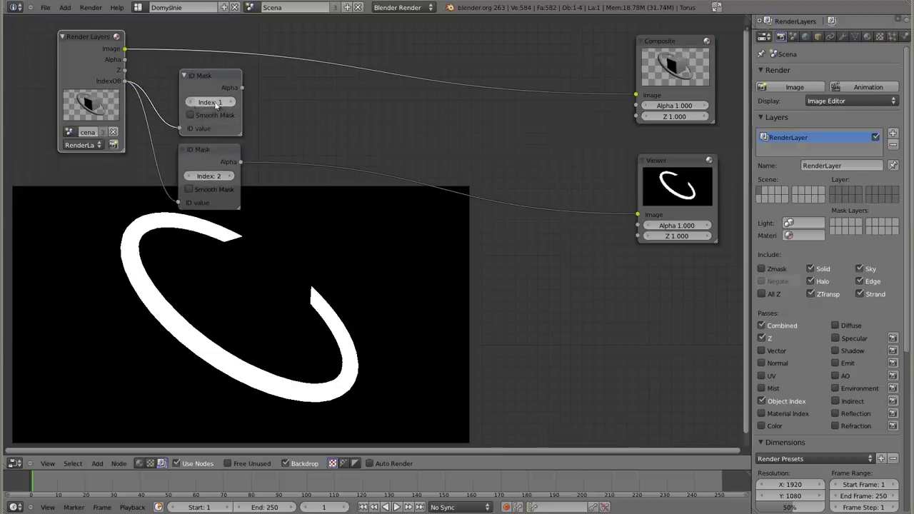
ctrl+shift+click(209, 93)
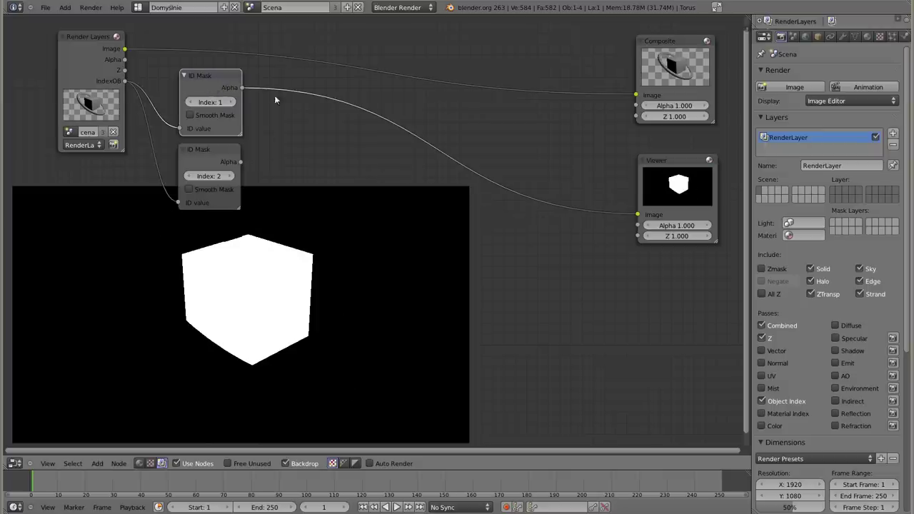
ctrl+shift+click(208, 154)
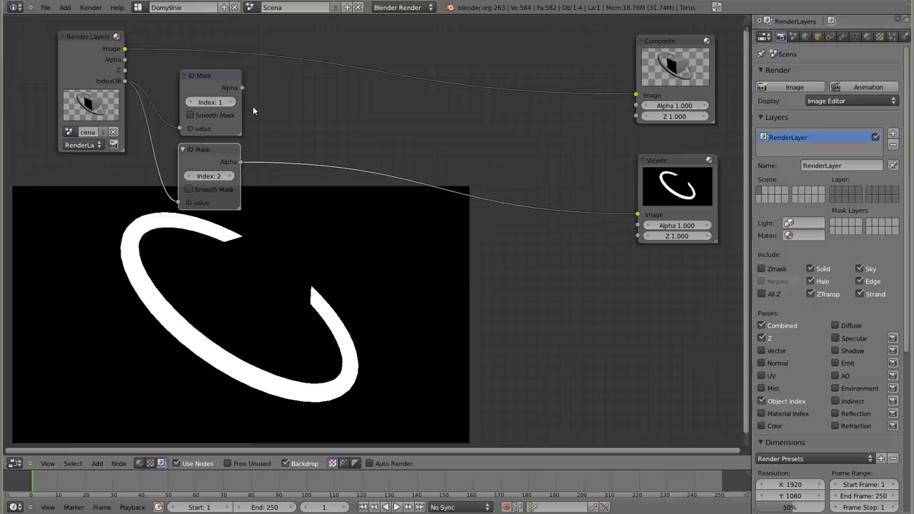
Briefly preview the raw object index pass, then remove that Viewer link
click(126, 83)
drag(126, 83, 637, 214)
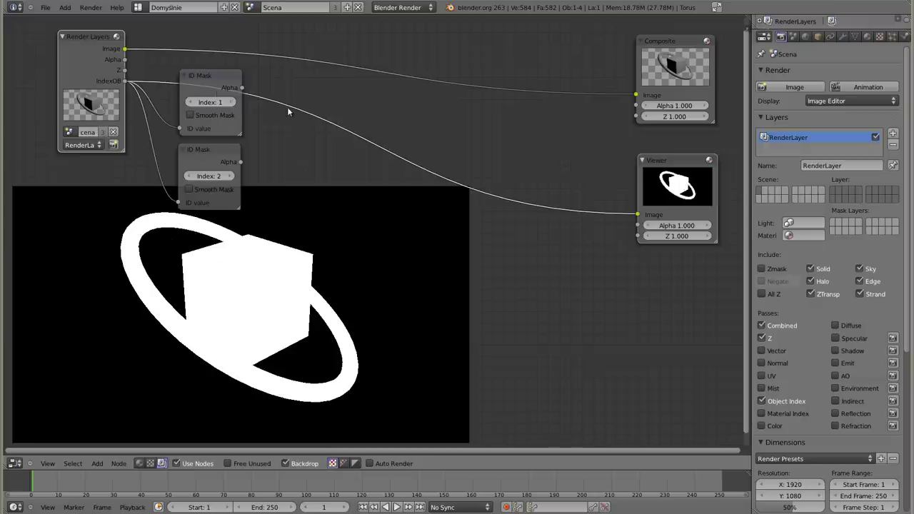
ctrl+drag(377, 118, 362, 263)
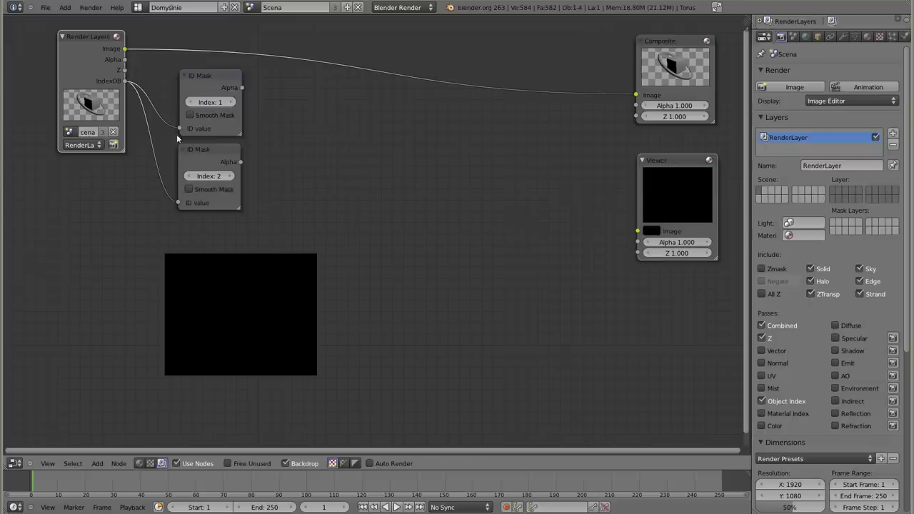
Add a Math node and place it beside the two ID Masks
click(208, 149)
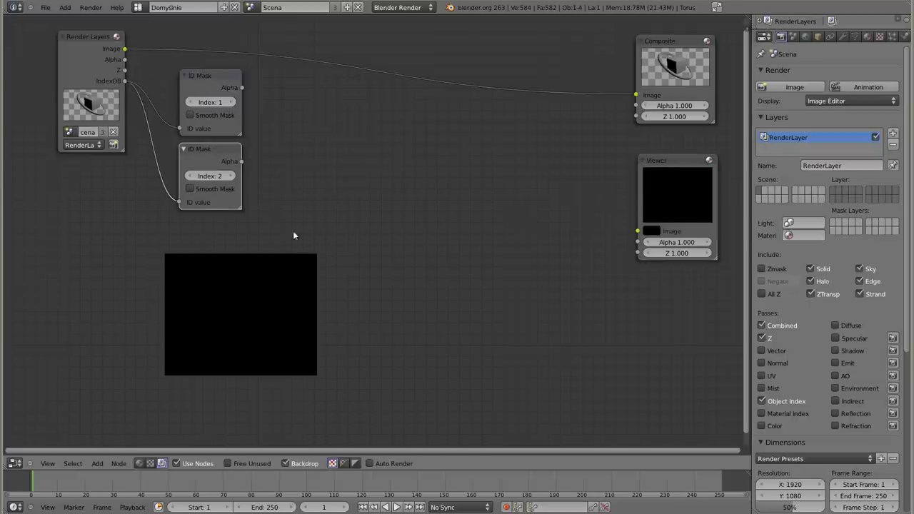
key(shift+a)
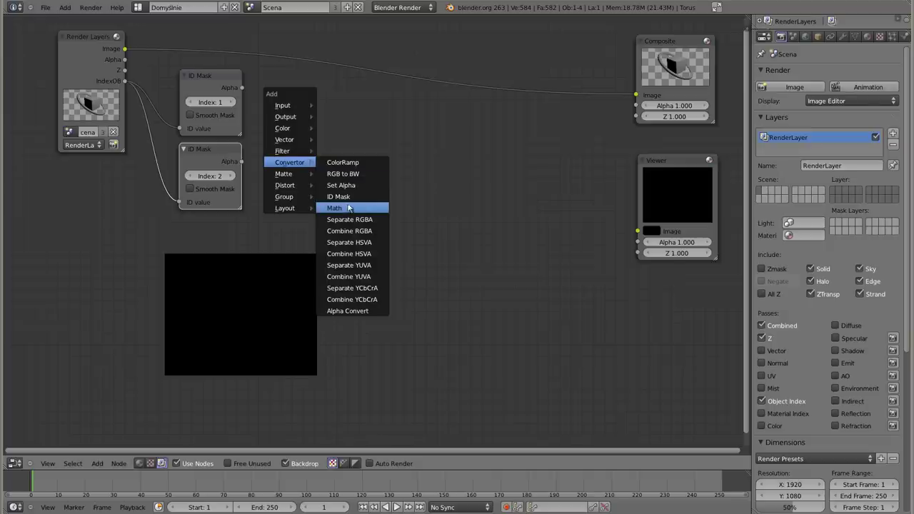
click(347, 207)
drag(367, 194, 329, 154)
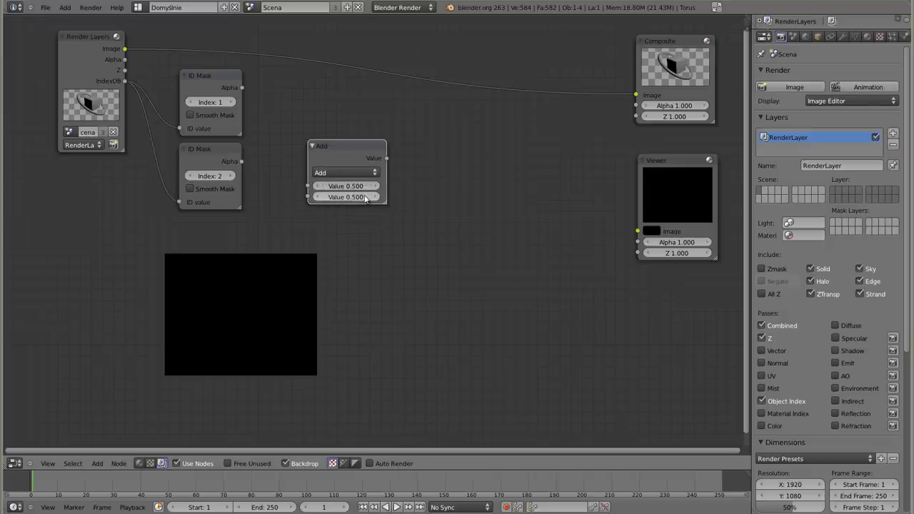
scroll(358, 207, up, 2)
middle_drag(369, 207, 379, 219)
Add a Mix color node to the right of the Math node
key(shift+a)
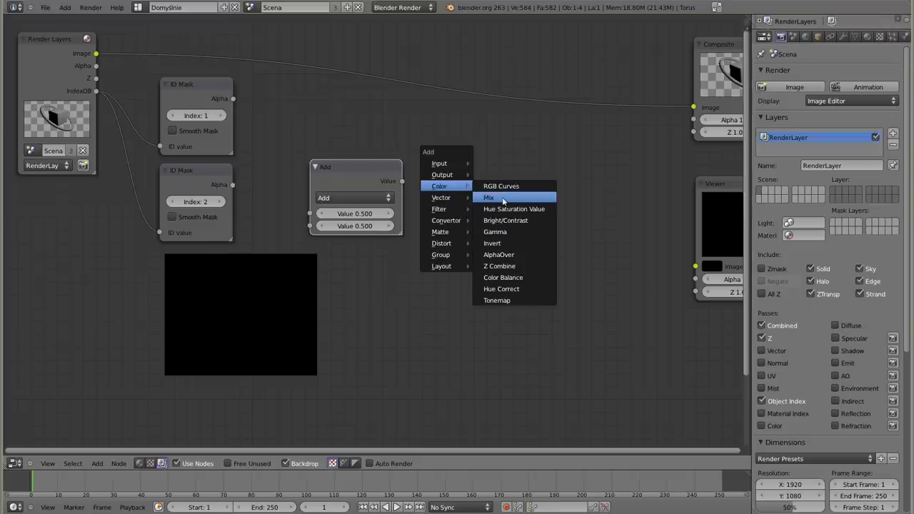
click(500, 198)
click(458, 150)
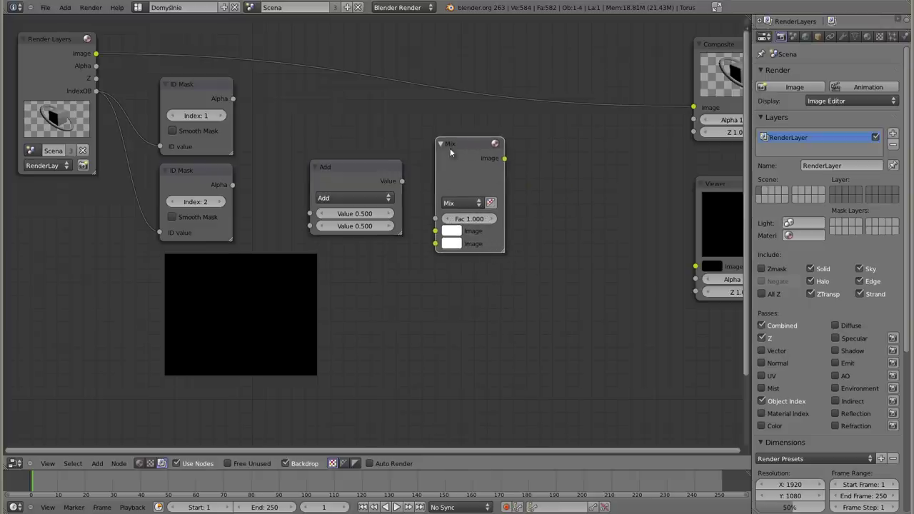
click(461, 203)
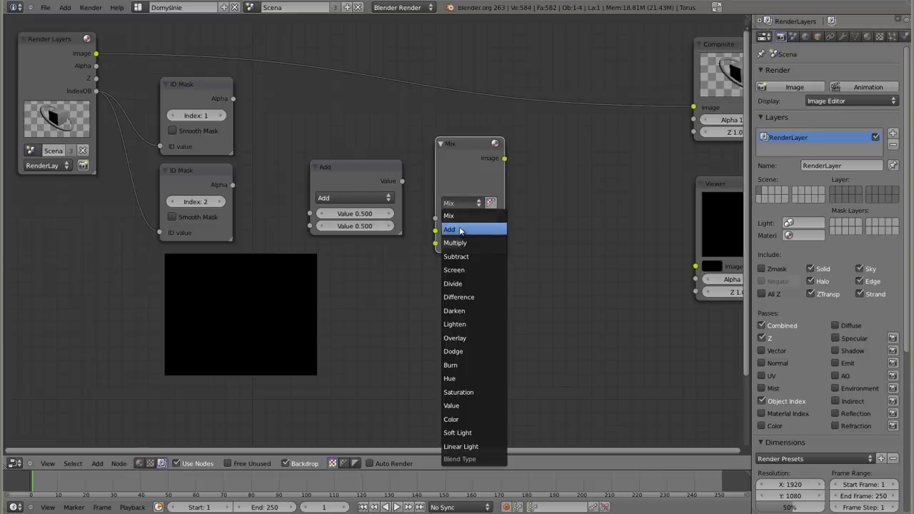
Try Add and Subtract, then settle on Multiply for the Math and Mix nodes
click(460, 229)
click(343, 197)
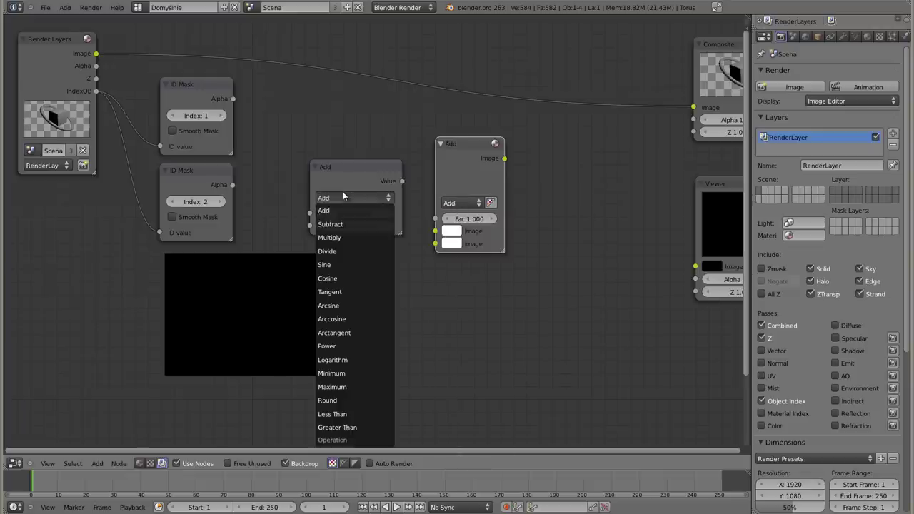
click(343, 225)
click(457, 205)
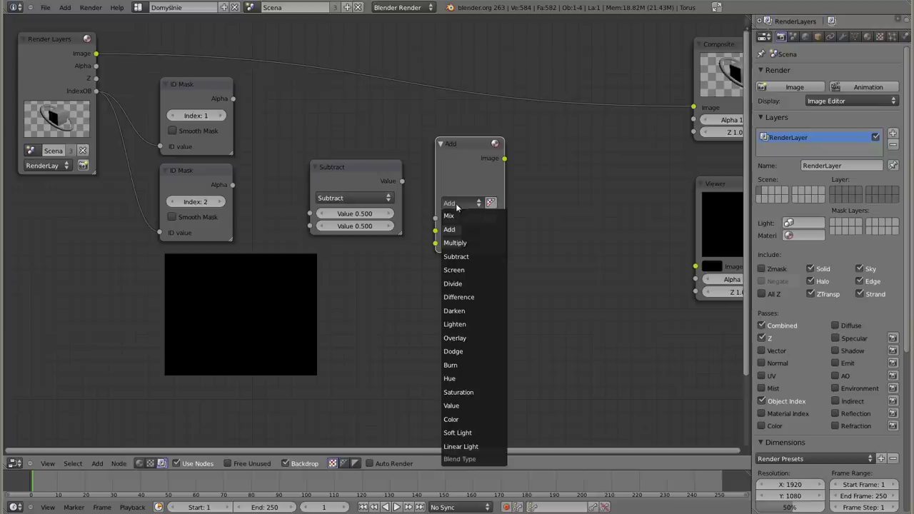
click(460, 256)
click(357, 198)
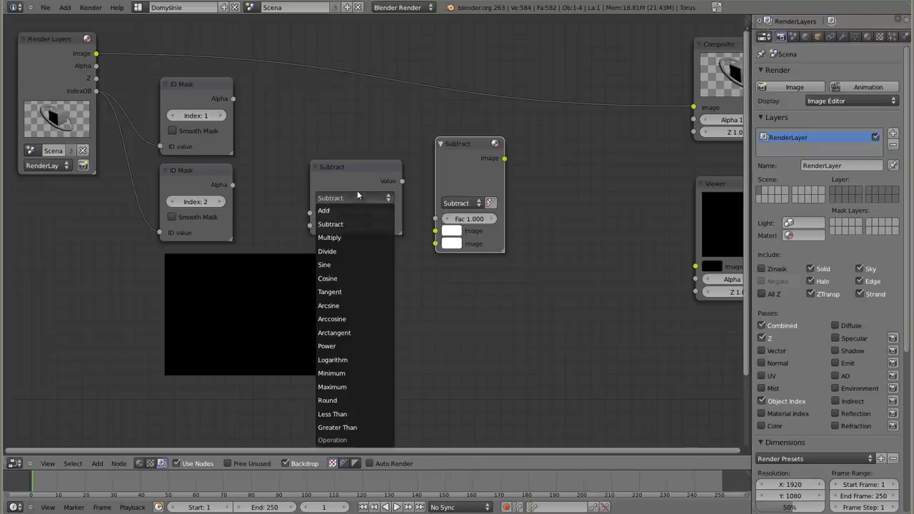
click(350, 237)
click(457, 204)
click(462, 255)
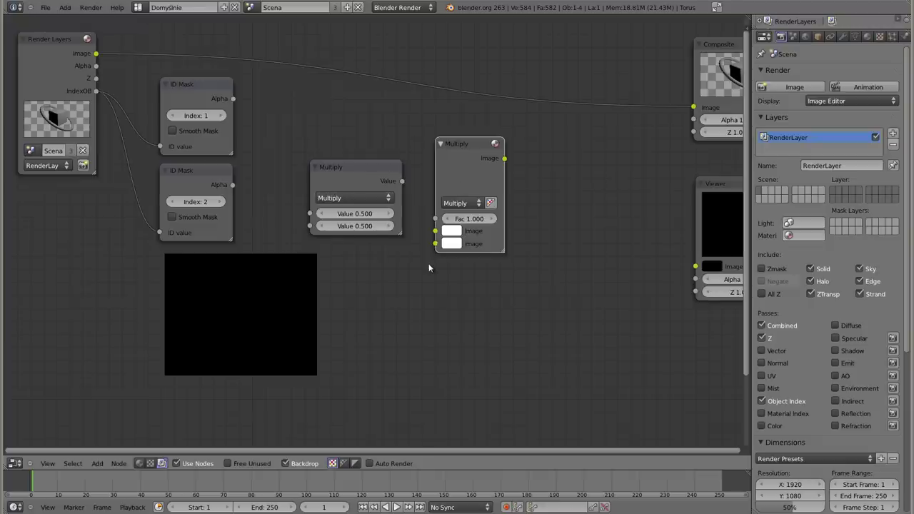
Nudge the Mix node right and select the Math node, adding no new nodes
drag(473, 146, 480, 141)
key(shift+a)
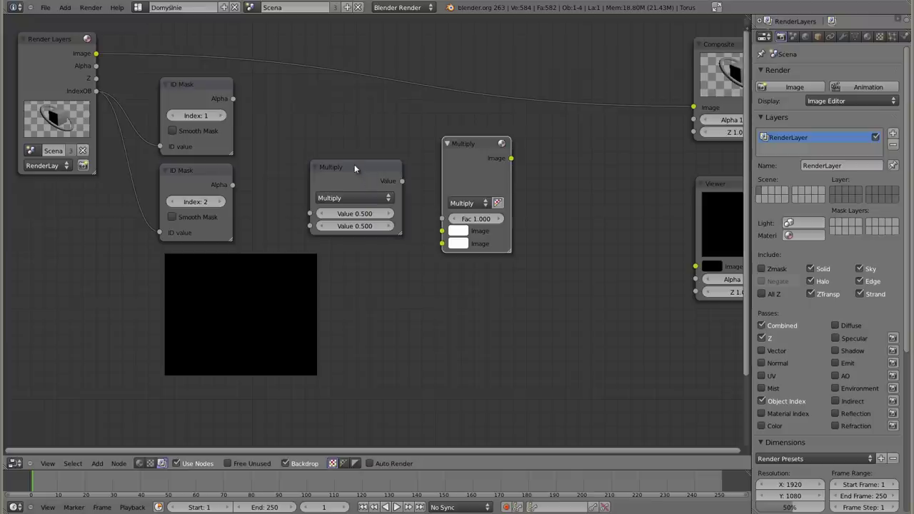
drag(347, 163, 345, 161)
key(shift+a)
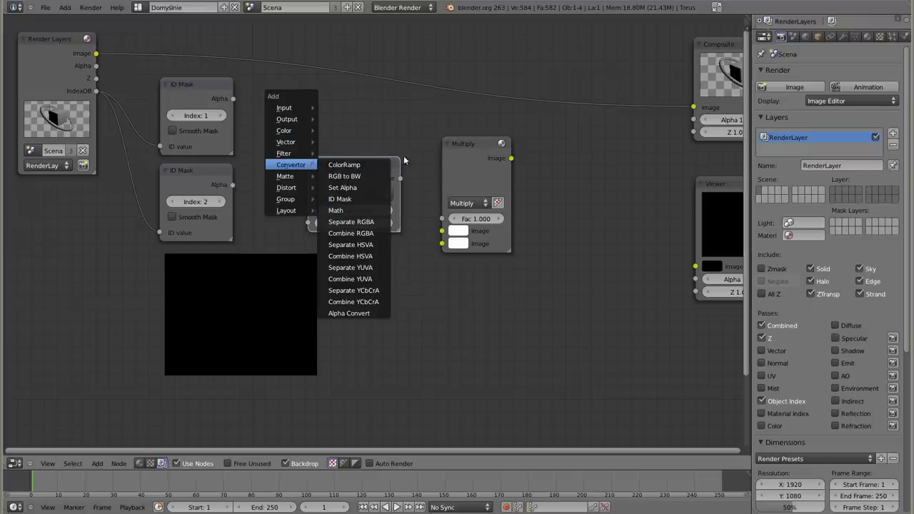
key(Escape)
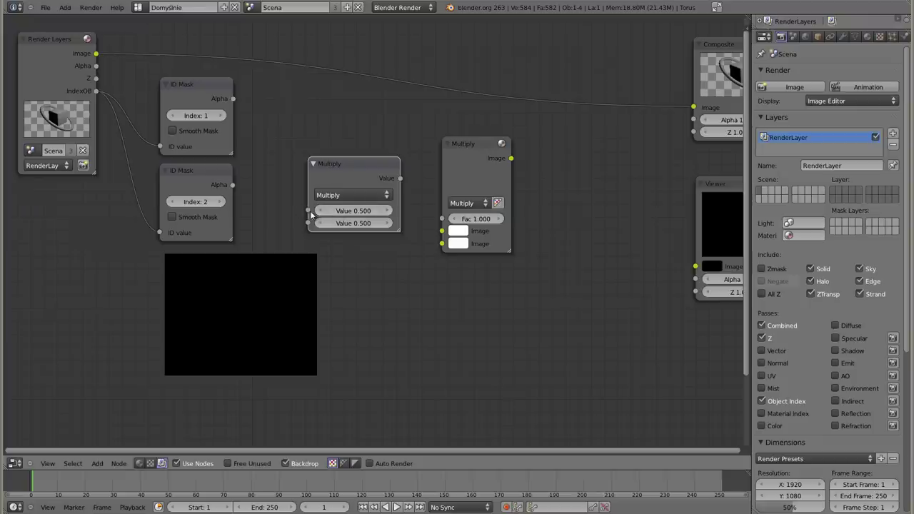
Preview the rendered image through Math Multiply, set the second value to 1.000, then unlink the image
drag(97, 55, 308, 211)
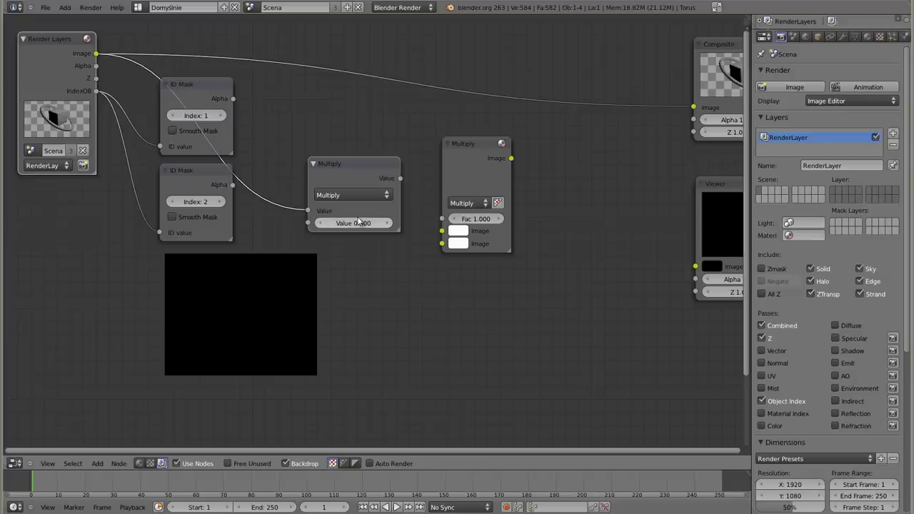
ctrl+shift+click(351, 165)
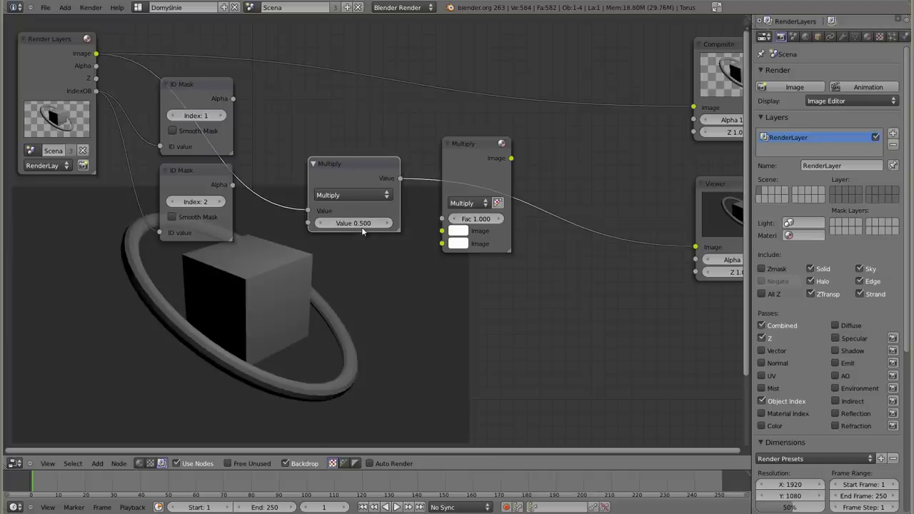
drag(729, 187, 610, 160)
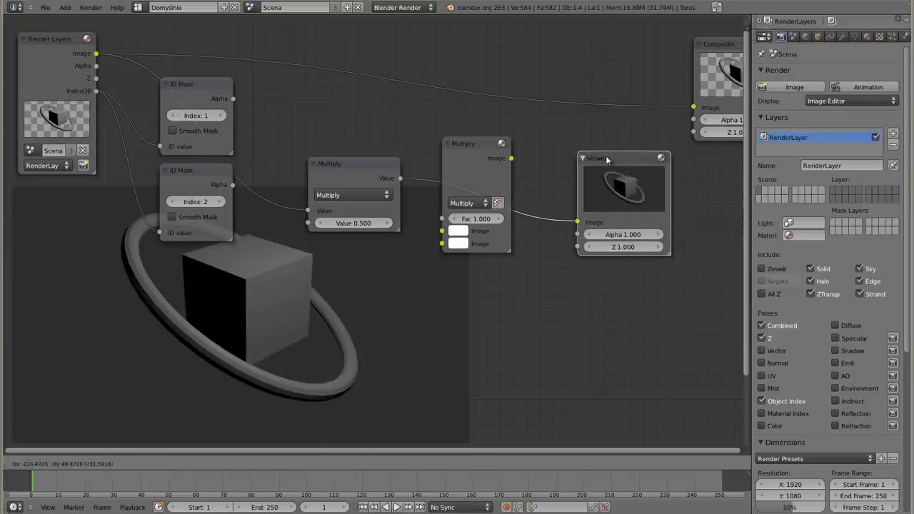
mouse_move(340, 218)
mouse_down()
mouse_move(378, 218)
mouse_move(369, 230)
mouse_up()
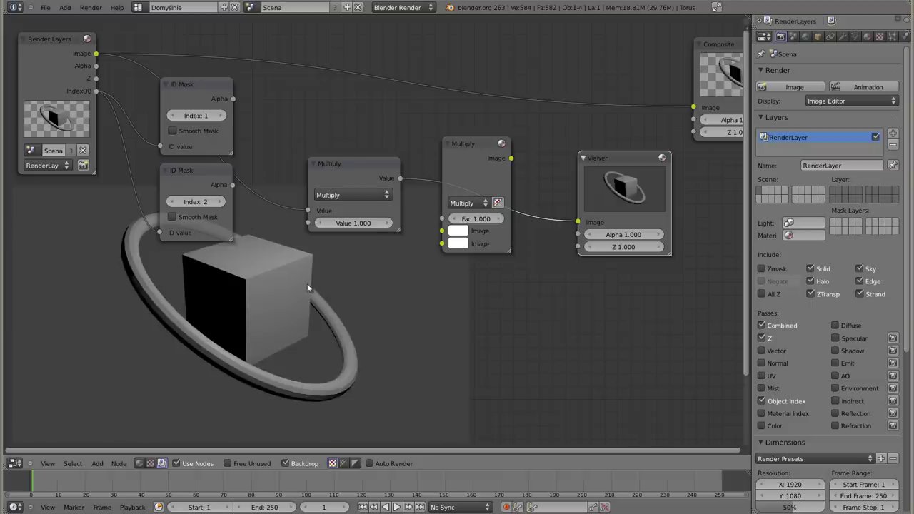
drag(308, 211, 271, 200)
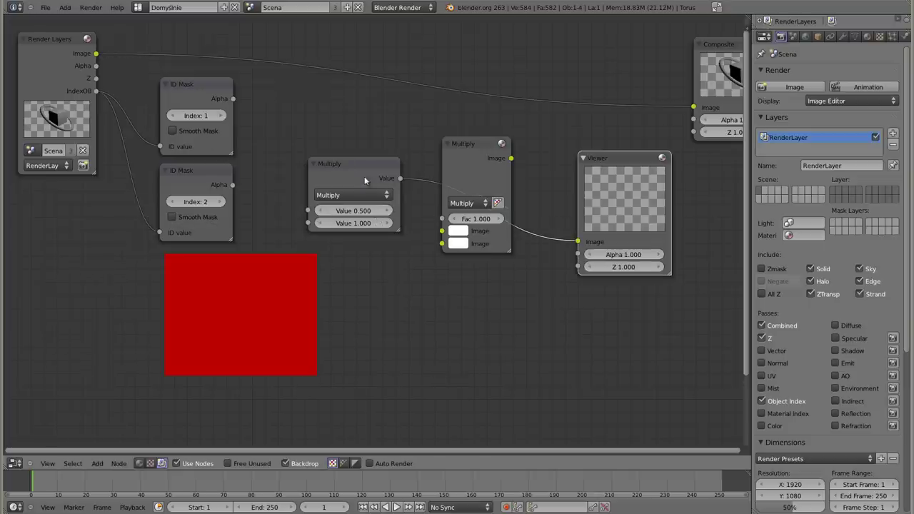
drag(349, 171, 342, 166)
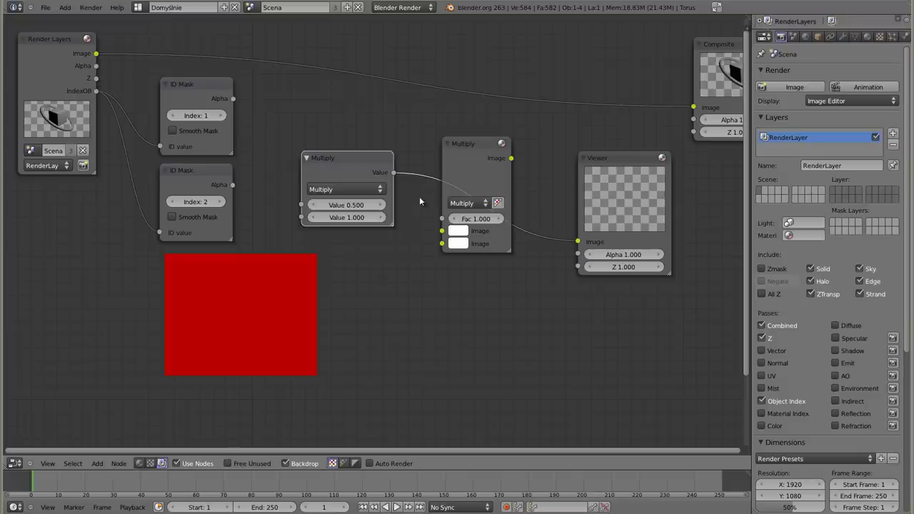
Switch the Math node to Add and delete the extra Multiply node
click(340, 189)
click(340, 190)
click(339, 205)
click(482, 141)
key(ctrl+x)
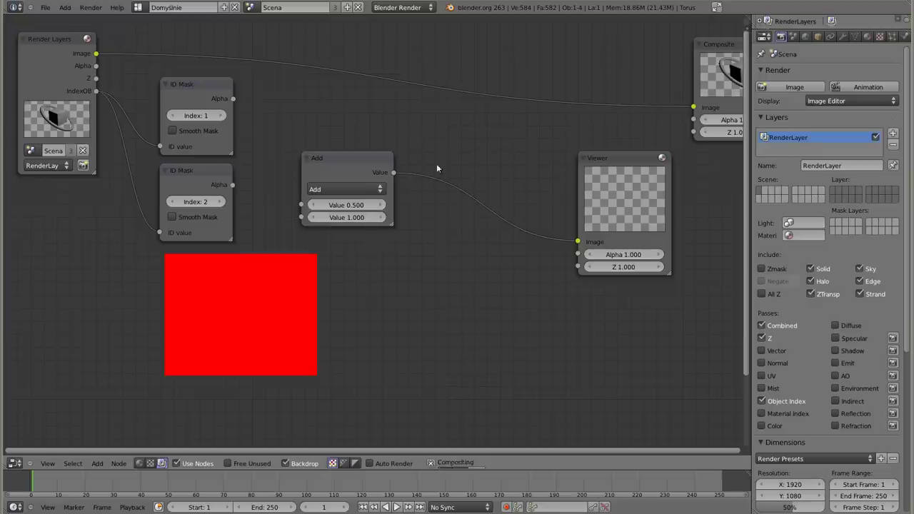
drag(344, 155, 360, 139)
Connect the cube and torus mask Alphas into the Add node and preview the combined result
ctrl+shift+click(180, 85)
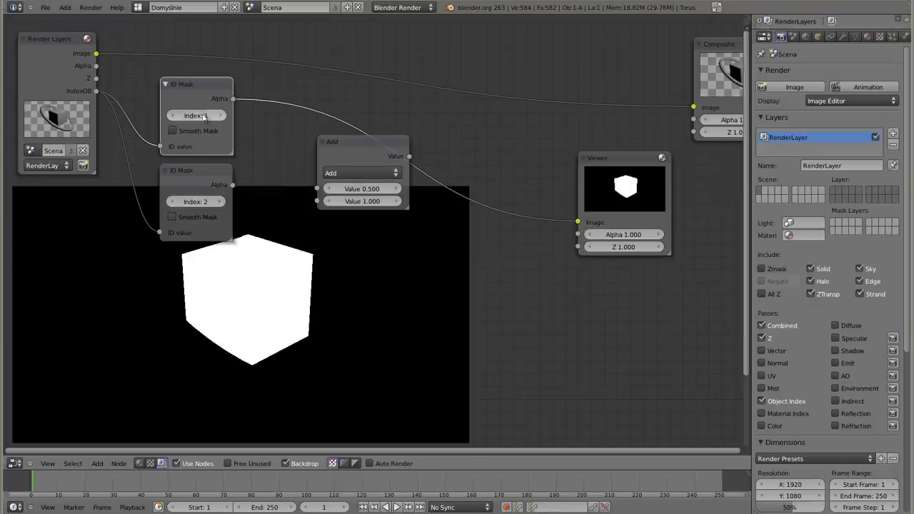
ctrl+shift+click(192, 165)
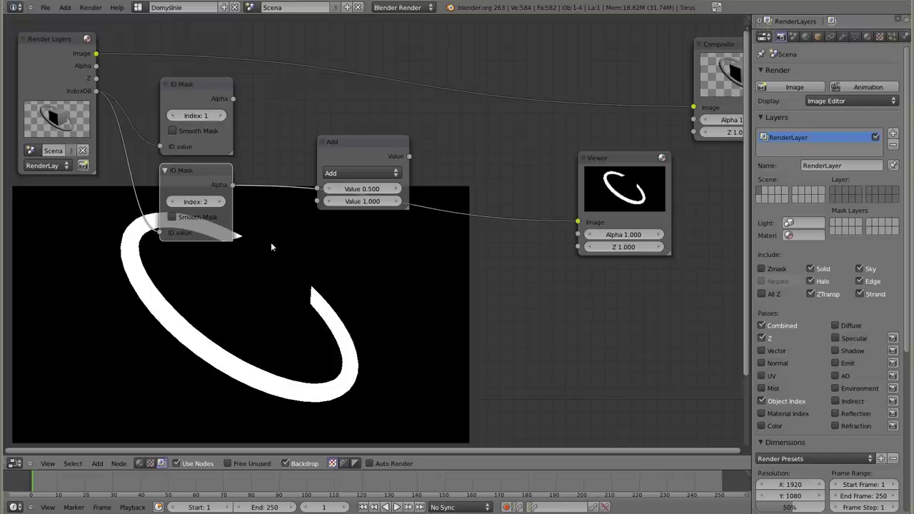
drag(233, 98, 317, 189)
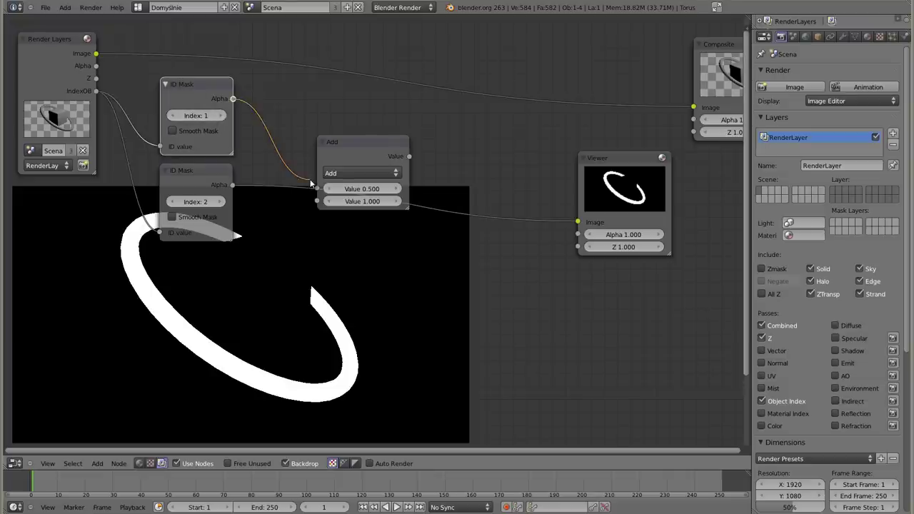
drag(232, 185, 317, 201)
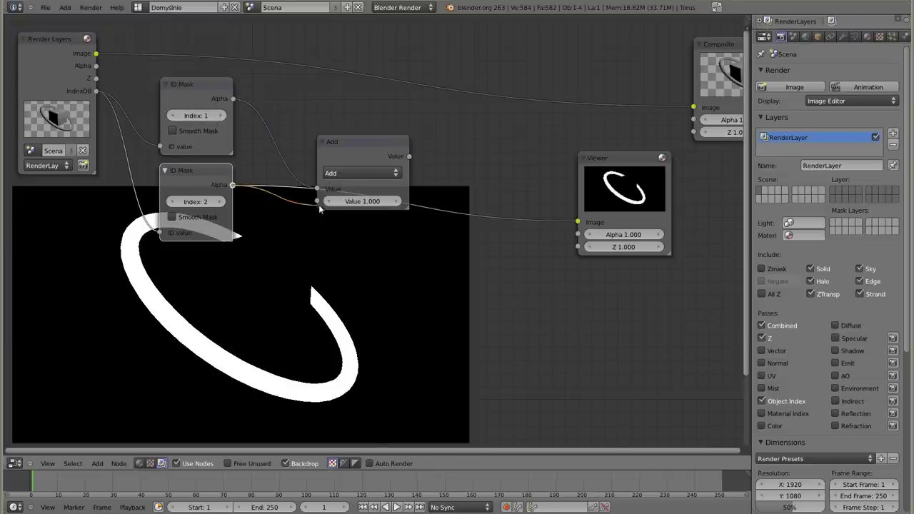
ctrl+shift+click(367, 150)
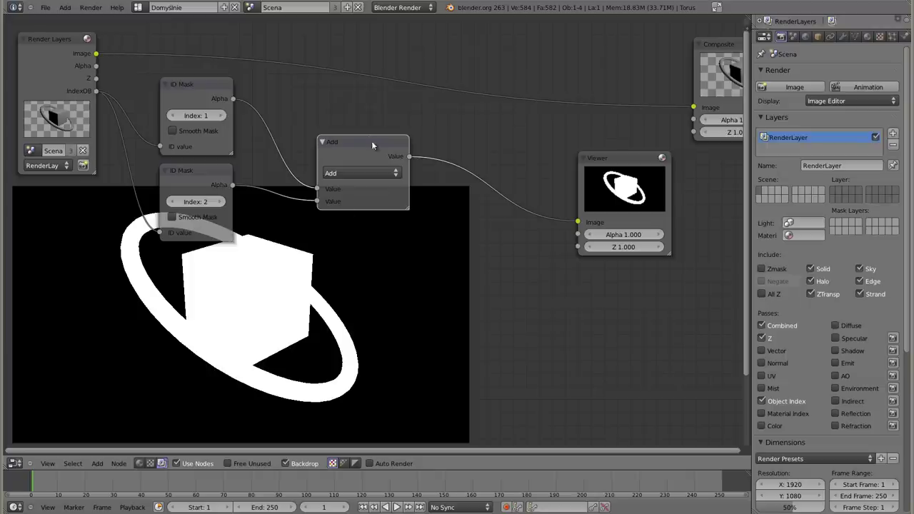
mouse_move(363, 146)
mouse_down()
mouse_move(324, 94)
mouse_move(338, 117)
mouse_up()
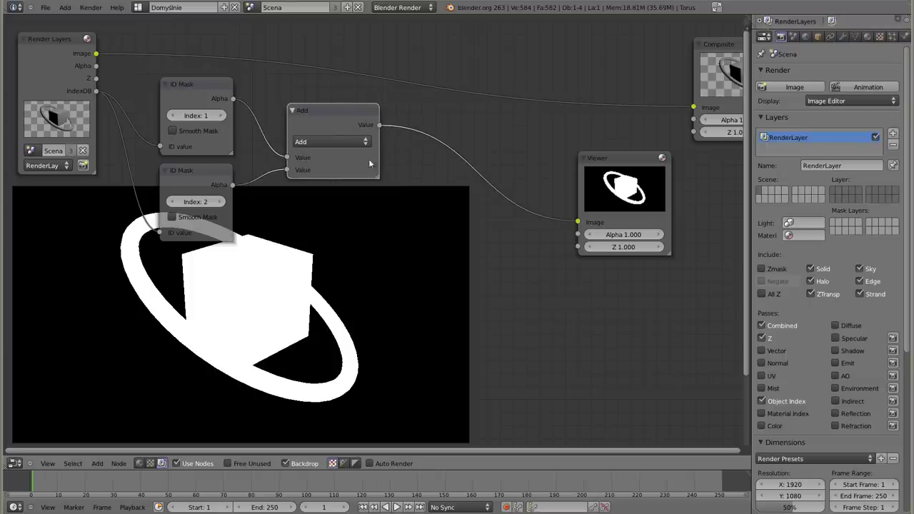
click(337, 142)
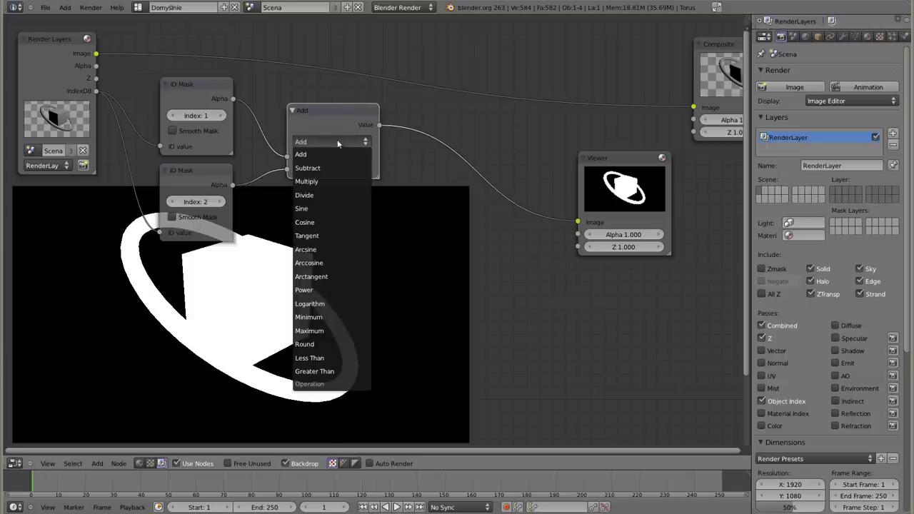
Try Sine, unlink the torus mask, then set the Math node to Power with value 2
click(323, 215)
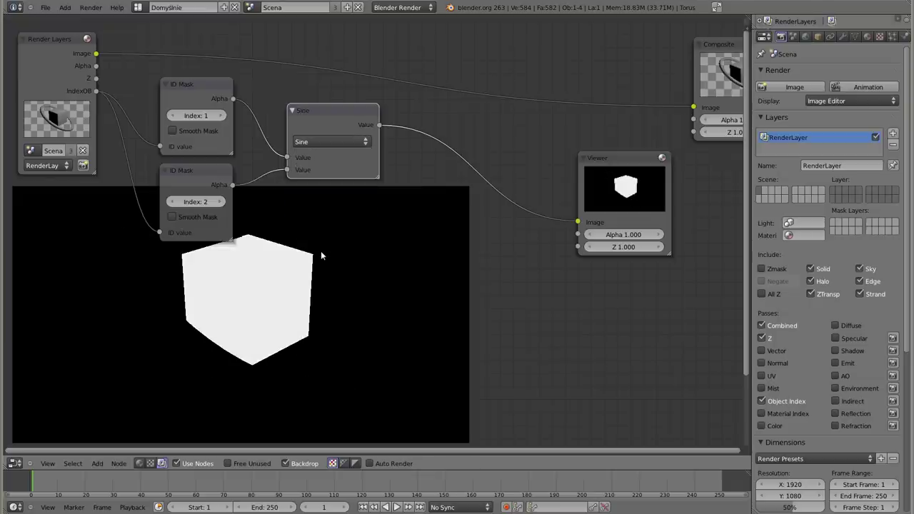
drag(287, 170, 323, 170)
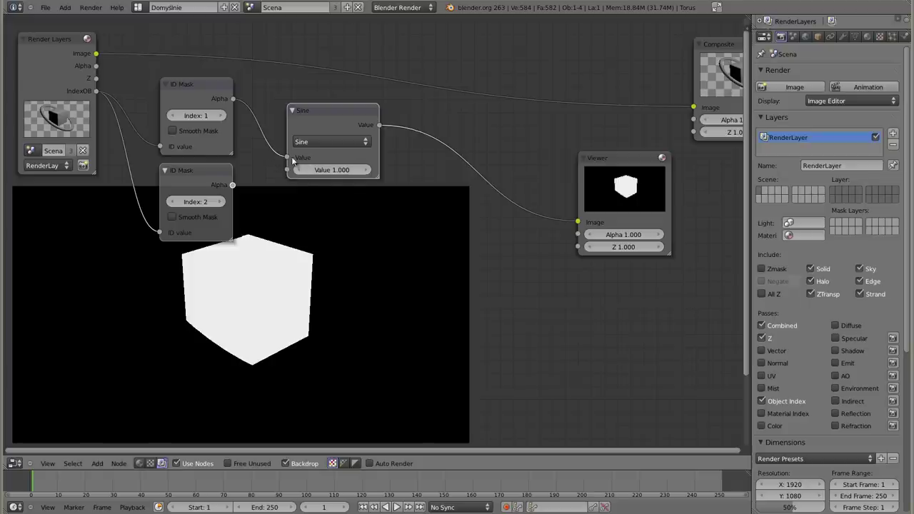
click(332, 142)
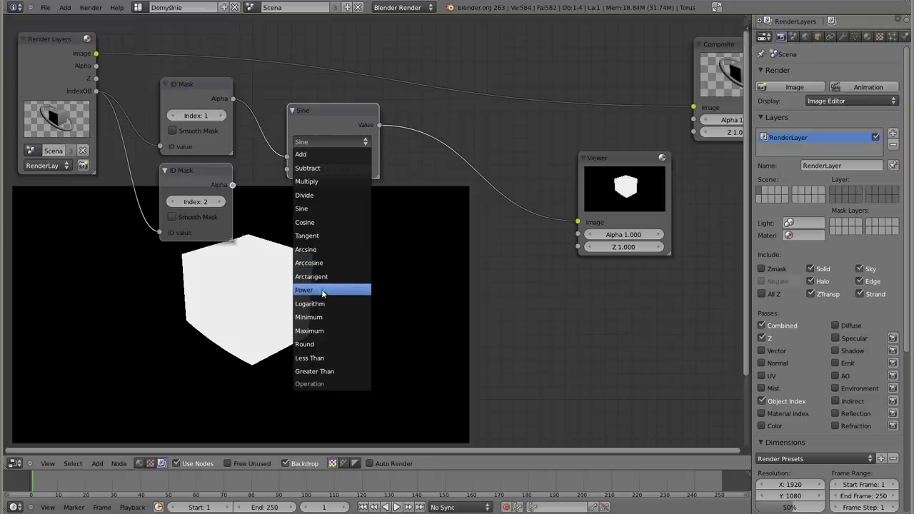
click(317, 291)
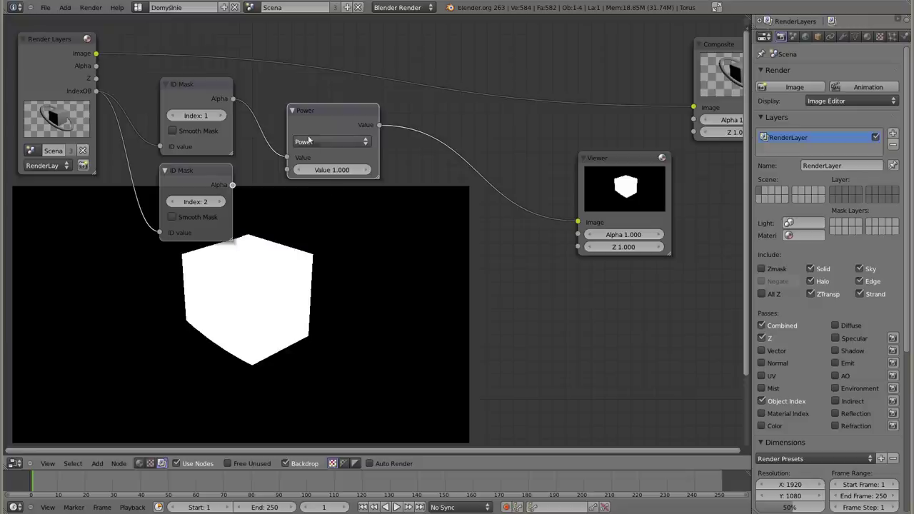
click(321, 170)
text(2)
key(Return)
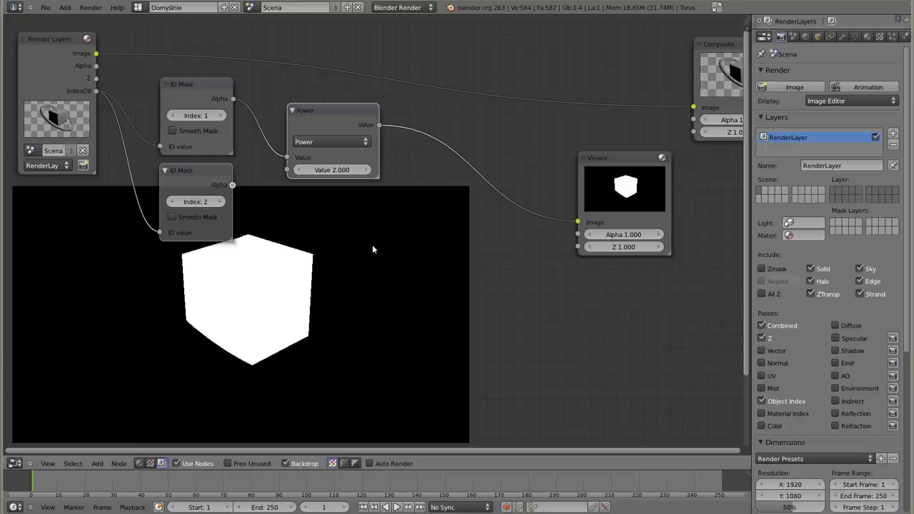
Try the Logarithm and then the Round operation on the cube mask's Math node
click(331, 141)
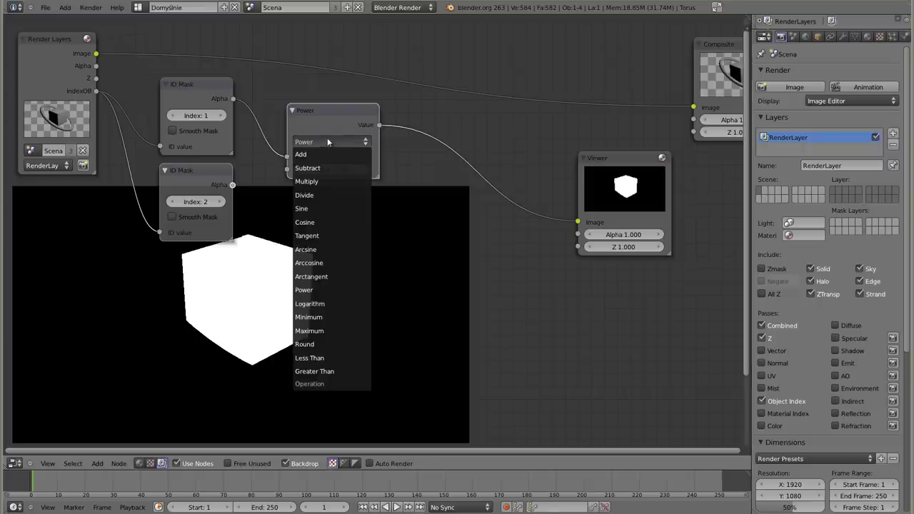
click(328, 304)
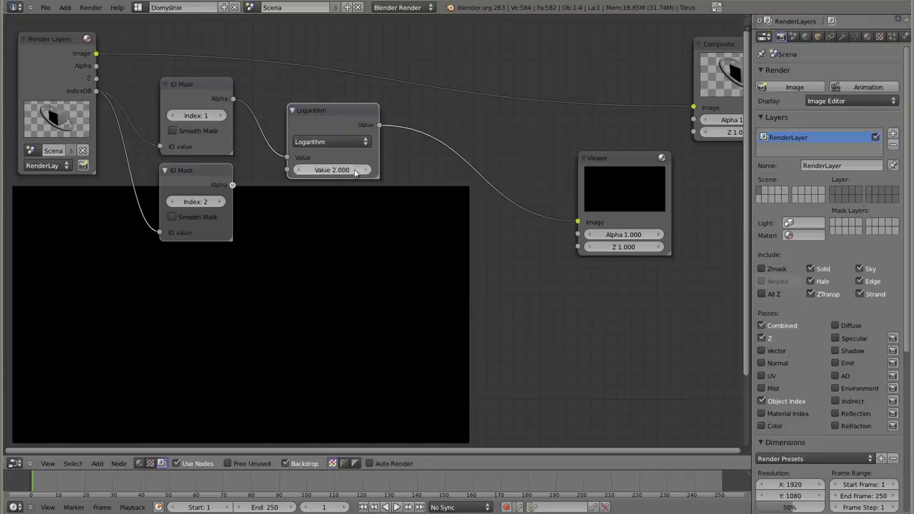
click(334, 141)
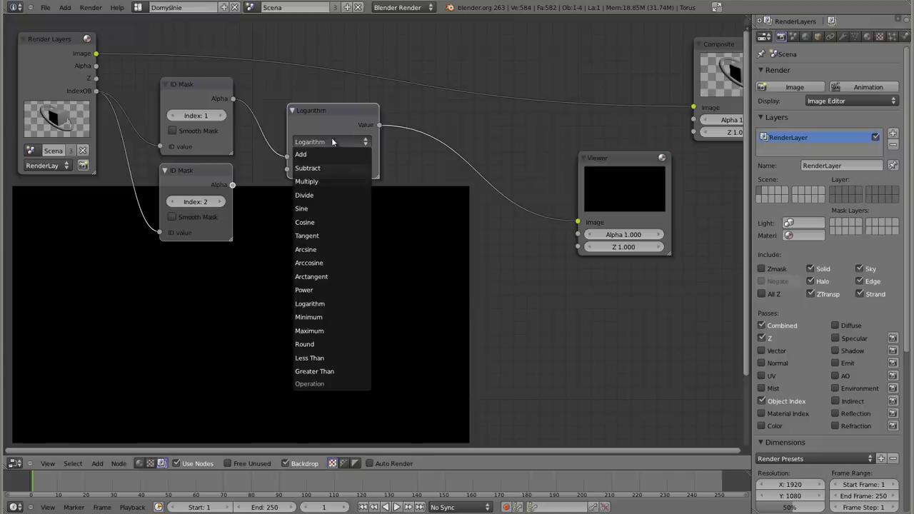
click(337, 345)
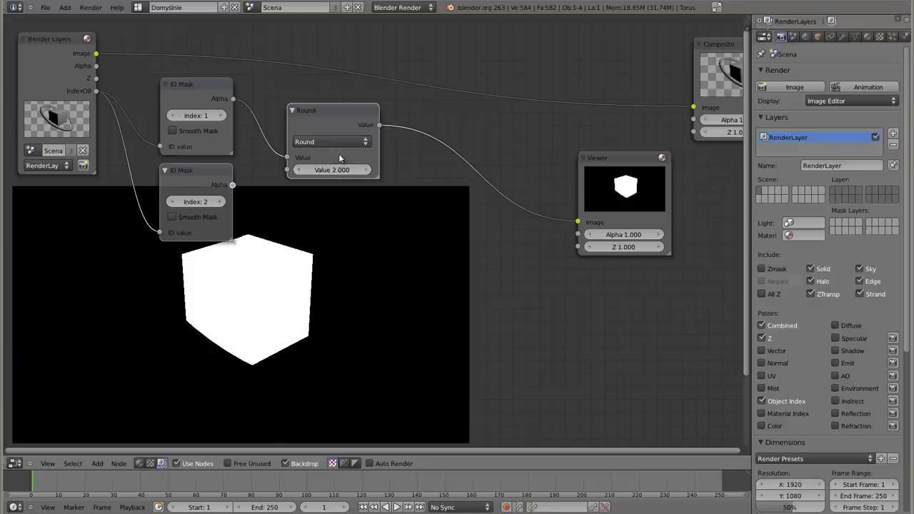
Switch the Math node to Greater Than with a threshold of 1.000, nudging the node right
click(344, 142)
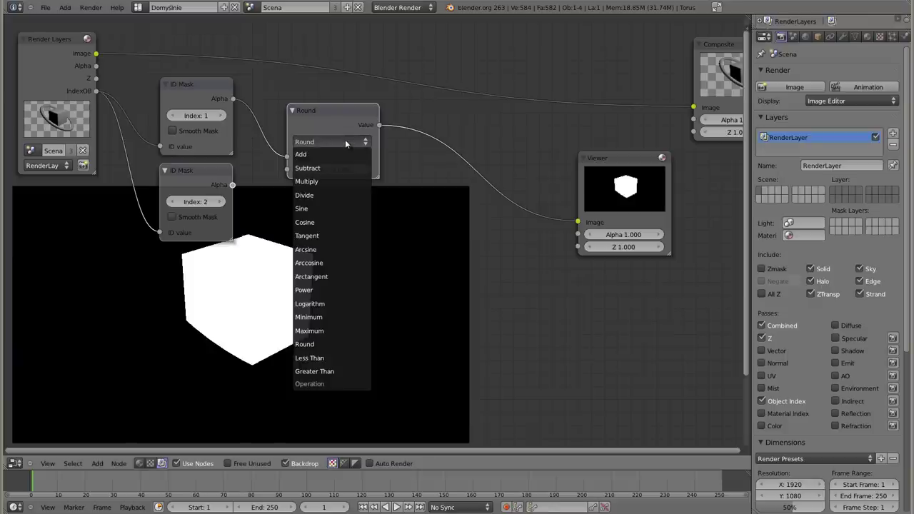
click(339, 373)
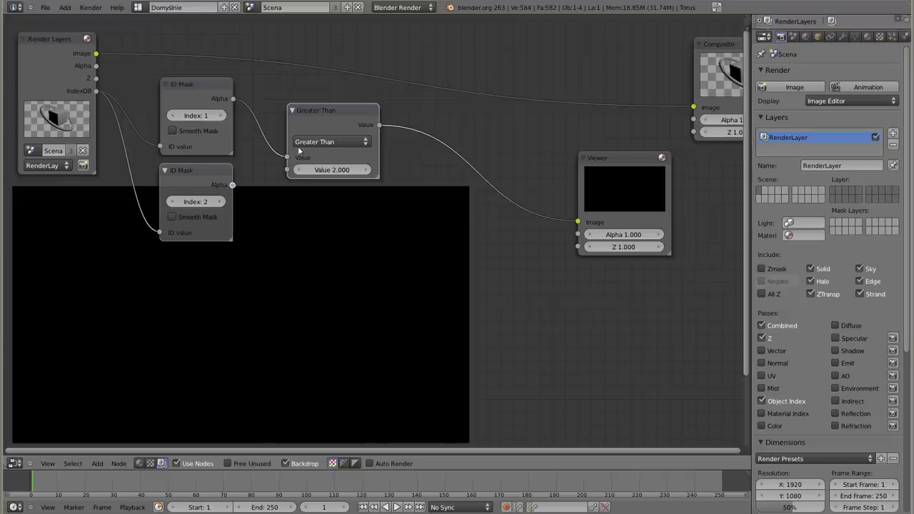
click(300, 172)
click(300, 172)
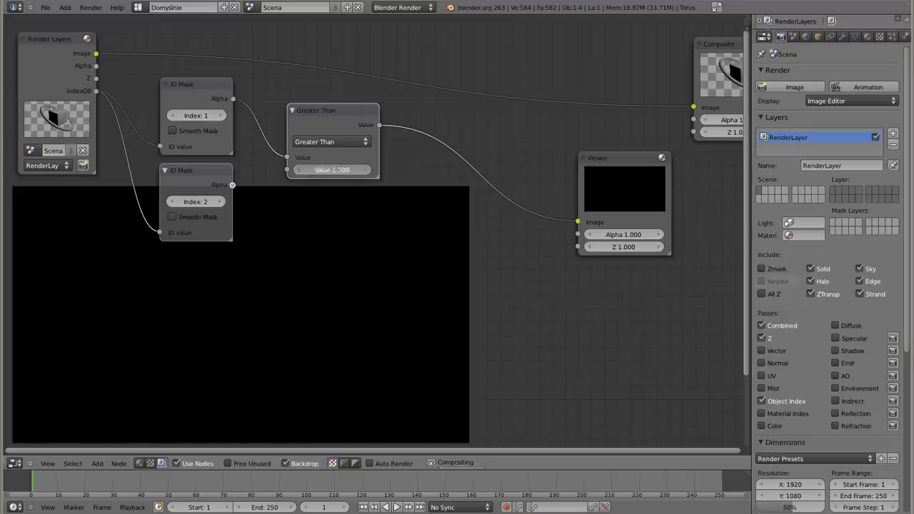
drag(332, 169, 298, 190)
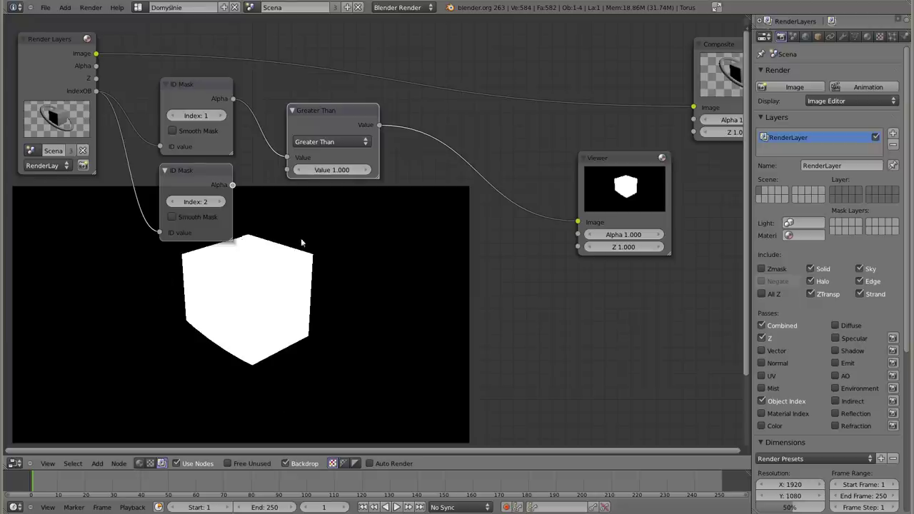
drag(333, 105, 355, 105)
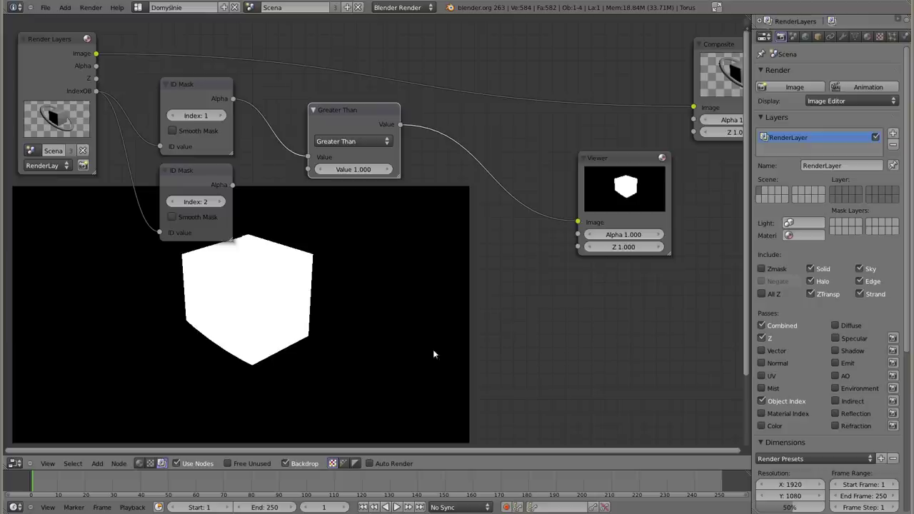
Delete both ID Mask nodes and the Render Layers node
click(211, 85)
key(x)
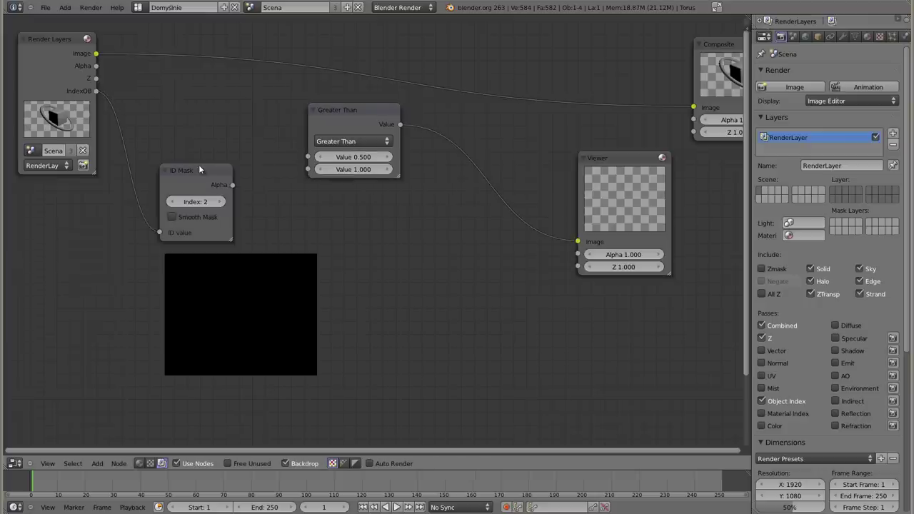
click(198, 166)
key(x)
click(51, 38)
key(x)
Add a Texture node using a new Blend texture and connect its Value to Greater Than
key(shift+a)
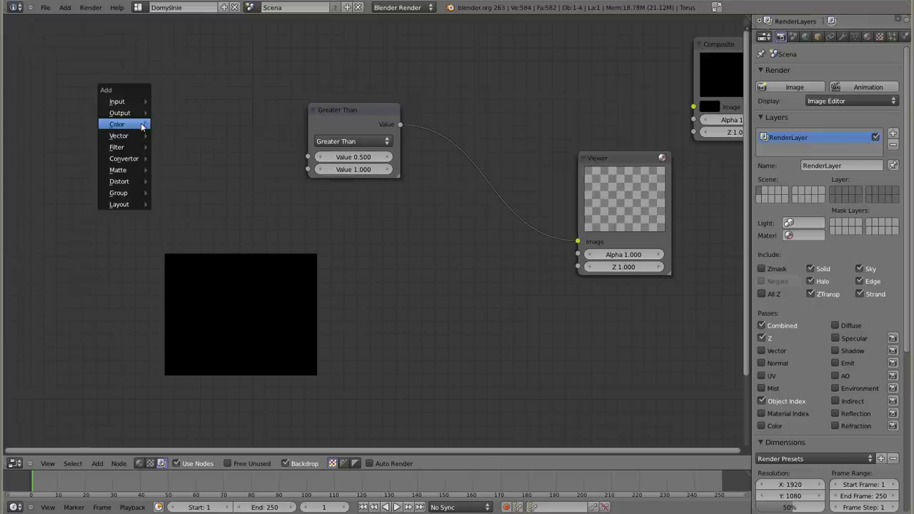
mouse_move(122, 102)
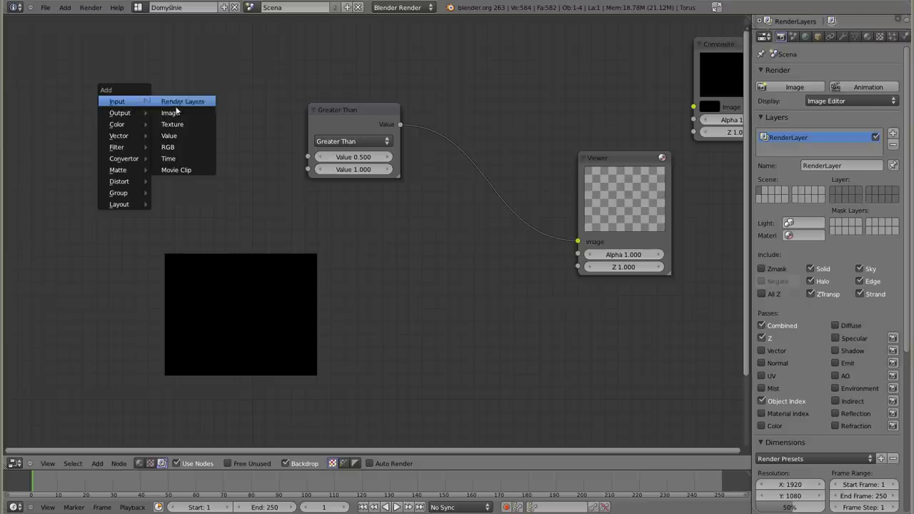
click(172, 124)
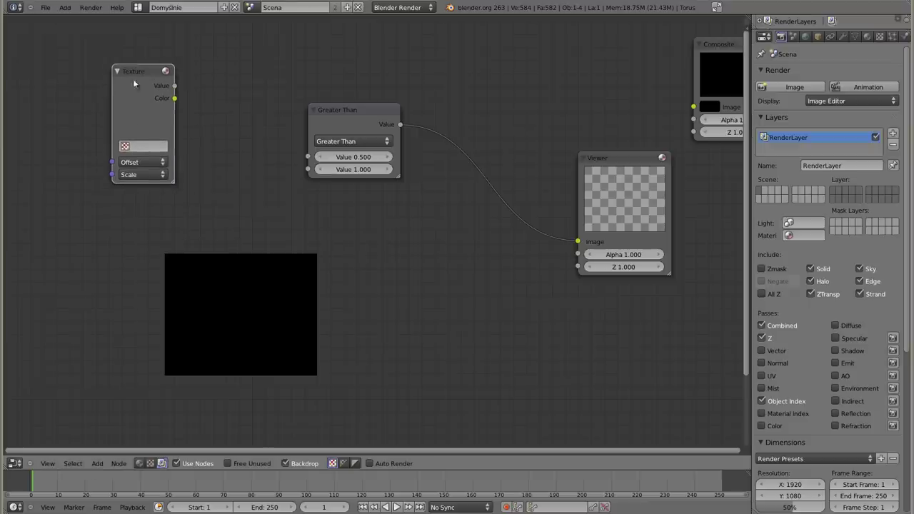
click(133, 78)
click(124, 146)
click(879, 37)
click(810, 87)
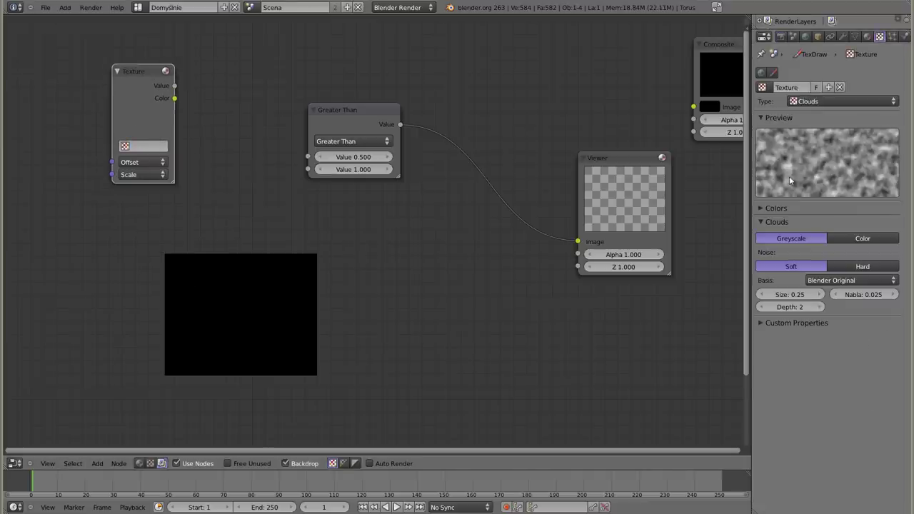
click(828, 102)
click(807, 127)
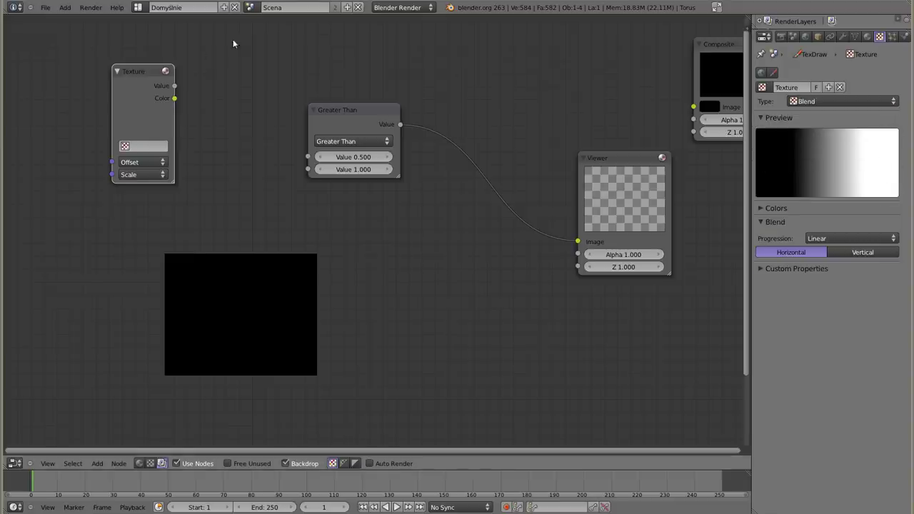
click(124, 146)
click(139, 163)
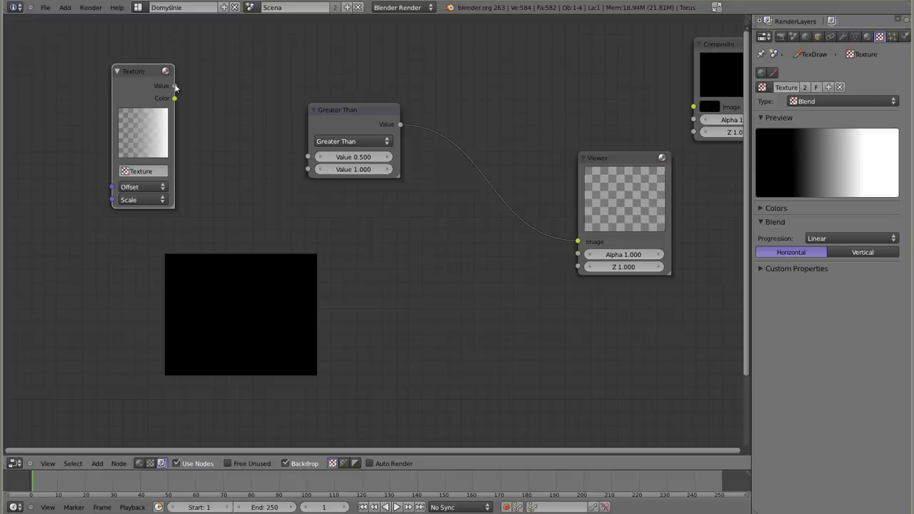
drag(264, 133, 300, 154)
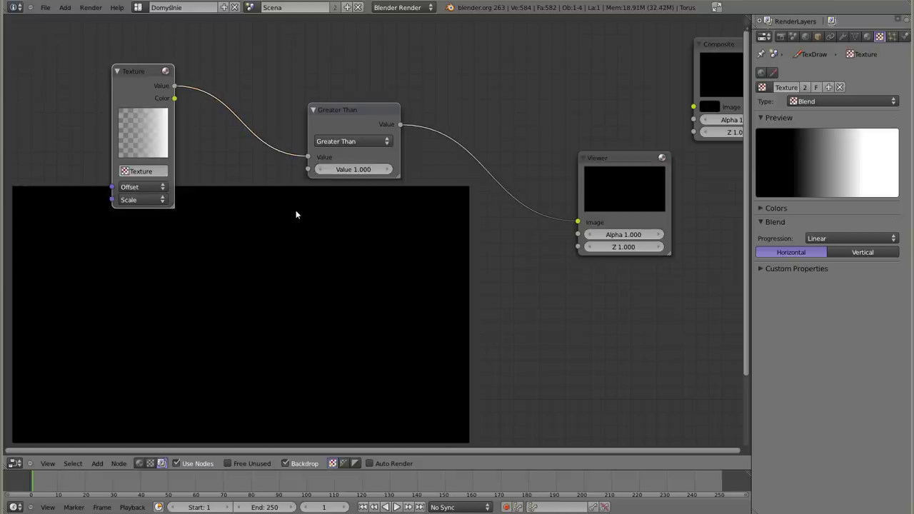
Pull the Texture, Greater Than and Viewer nodes closer together
drag(146, 72, 114, 42)
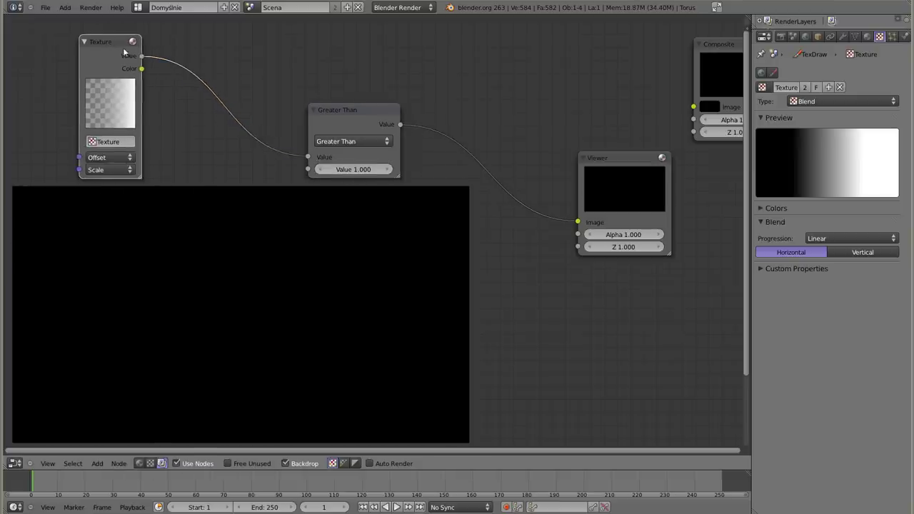
drag(348, 108, 260, 49)
drag(621, 163, 539, 80)
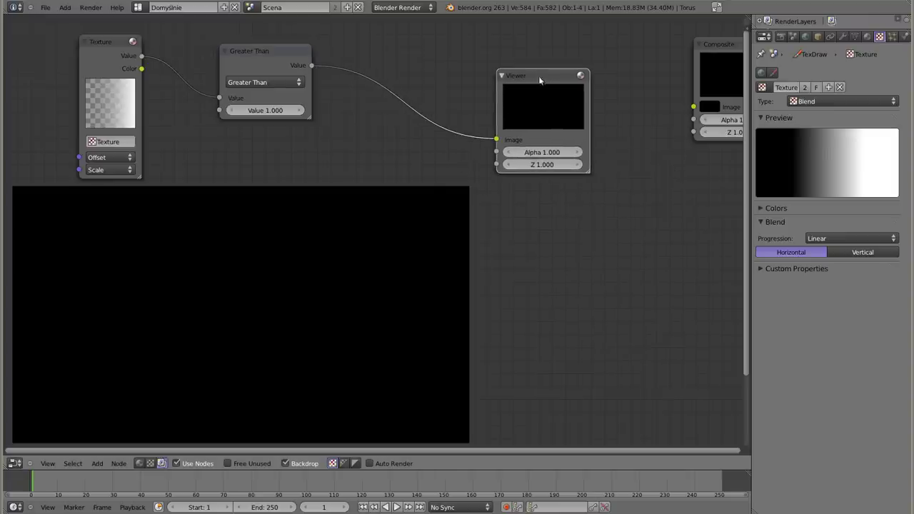
Step the Greater Than threshold down to 0.1, then back up toward 0.5
click(230, 110)
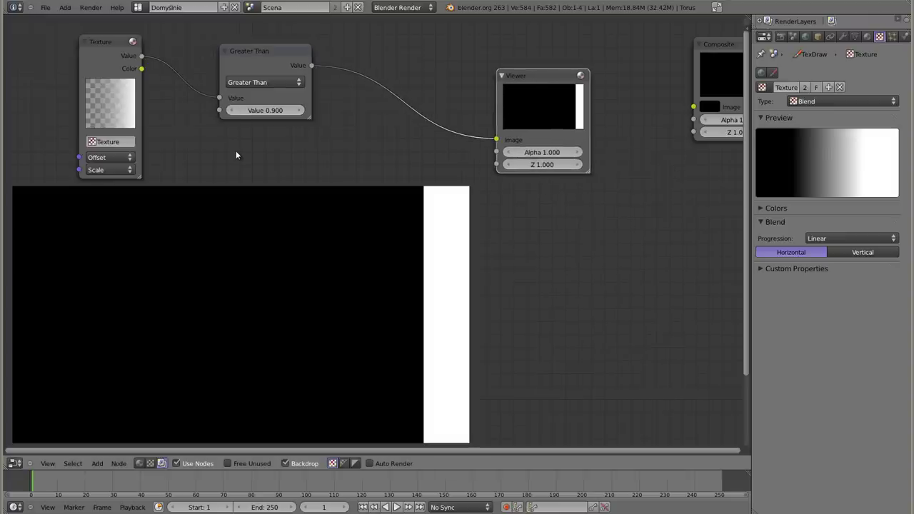
click(230, 111)
click(230, 110)
click(232, 110)
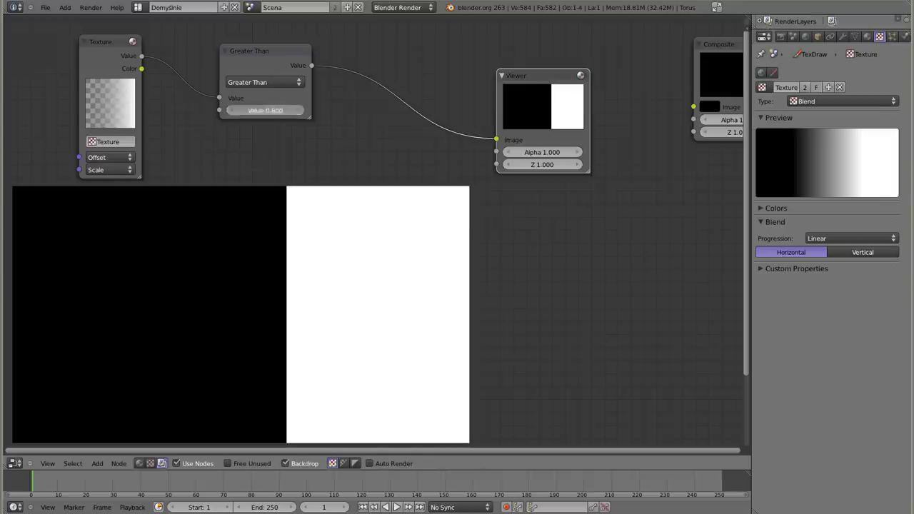
click(233, 110)
click(233, 111)
click(233, 110)
click(233, 110)
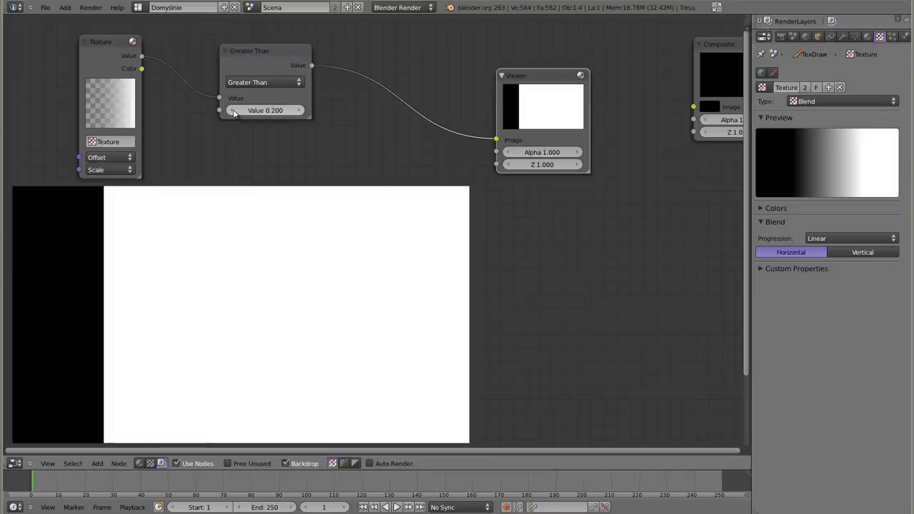
click(233, 111)
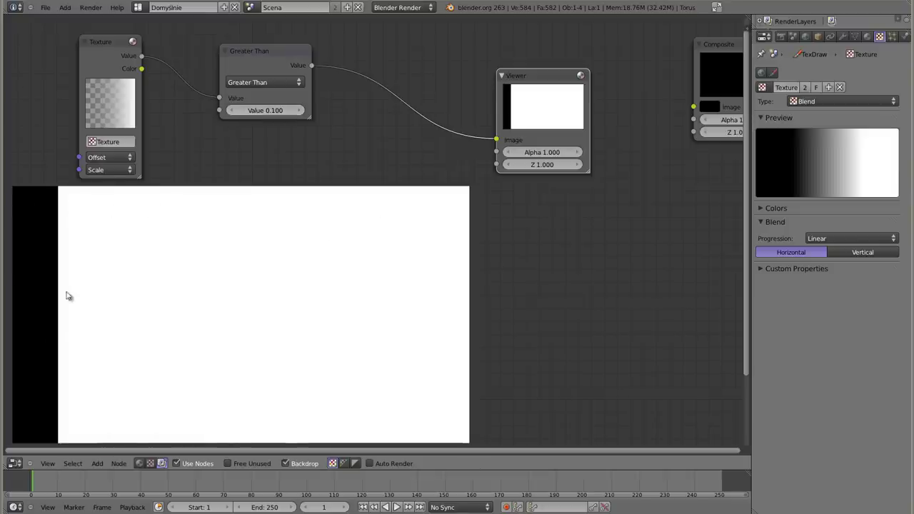
click(302, 112)
click(301, 113)
click(301, 113)
click(301, 113)
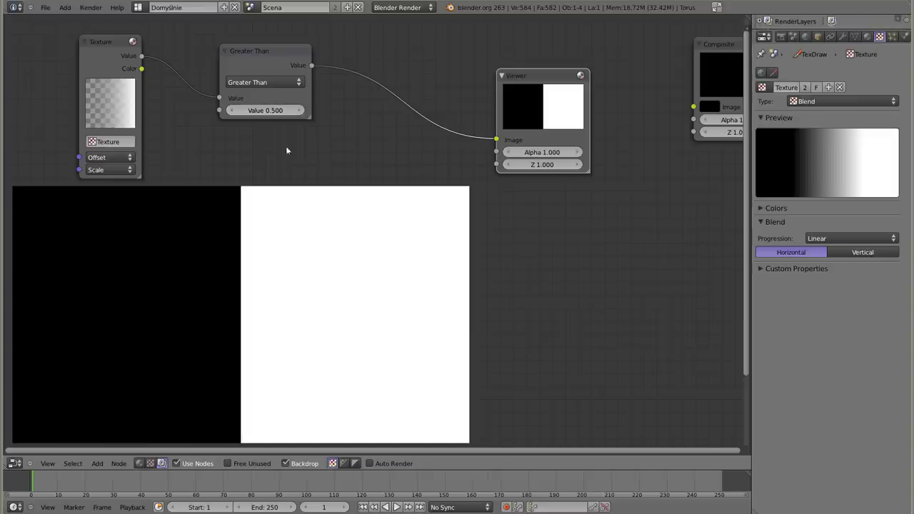
click(265, 82)
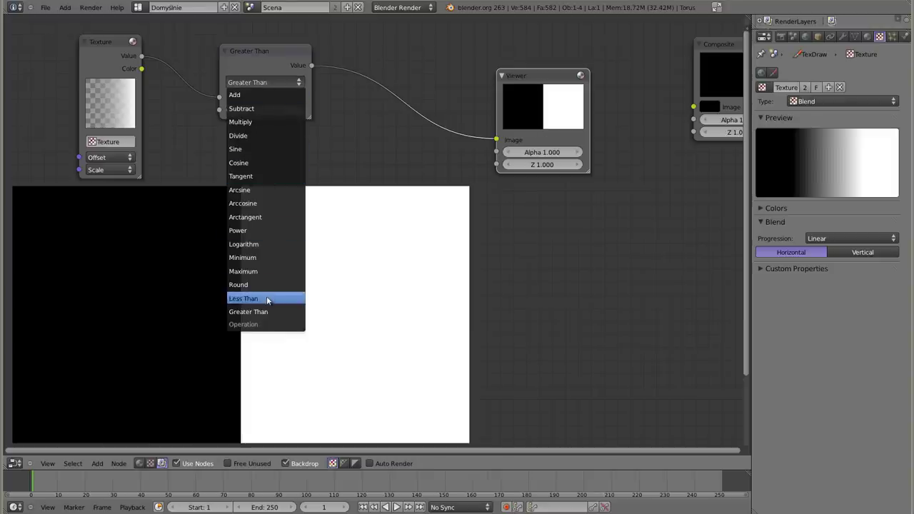
Change the Math node to Less Than and set its threshold to exactly 0.010
click(266, 297)
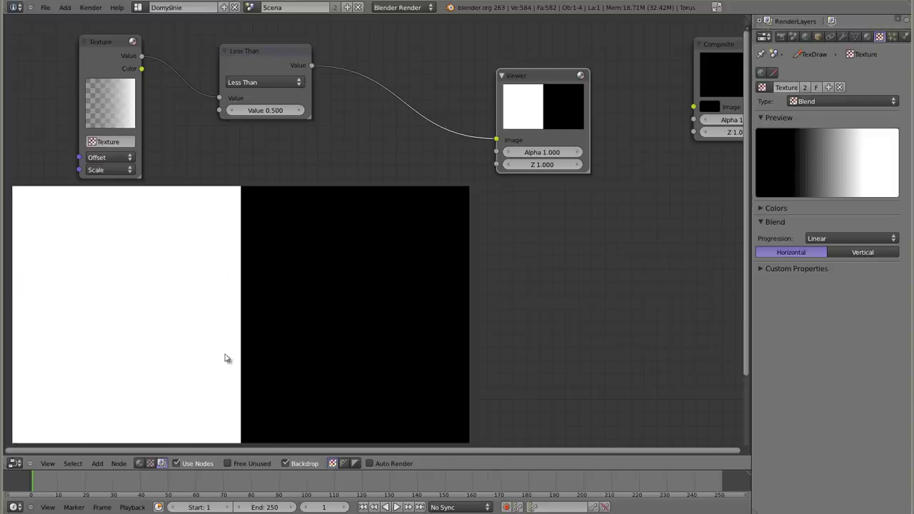
click(301, 111)
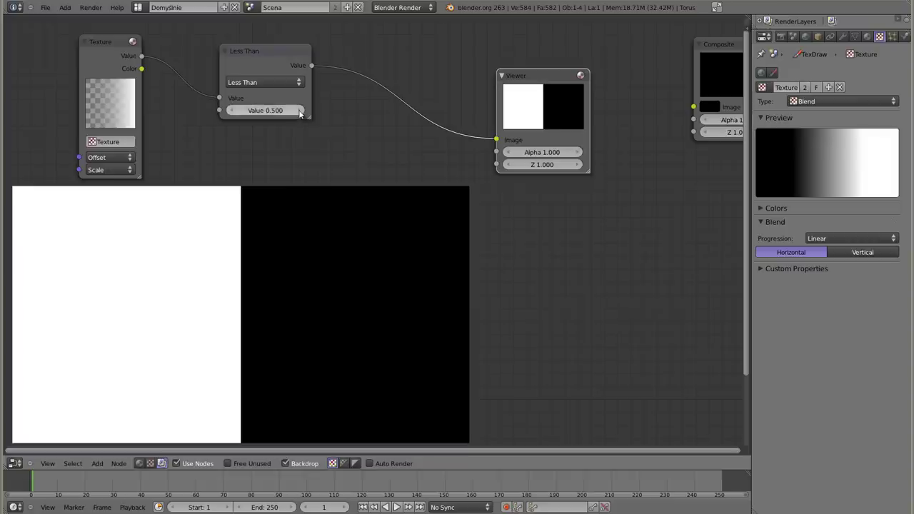
click(301, 111)
click(302, 110)
click(302, 111)
click(302, 111)
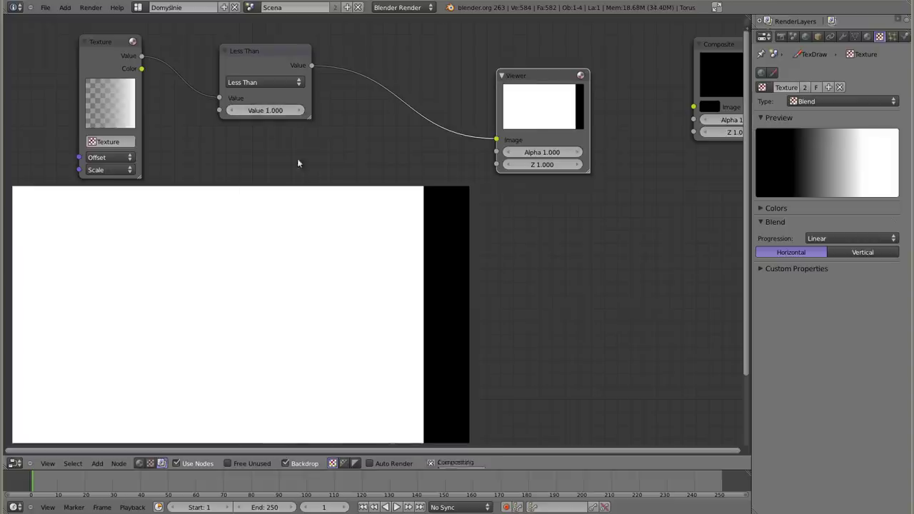
mouse_move(264, 111)
mouse_down()
mouse_move(236, 111)
mouse_move(244, 114)
mouse_up()
click(256, 115)
text(0.01)
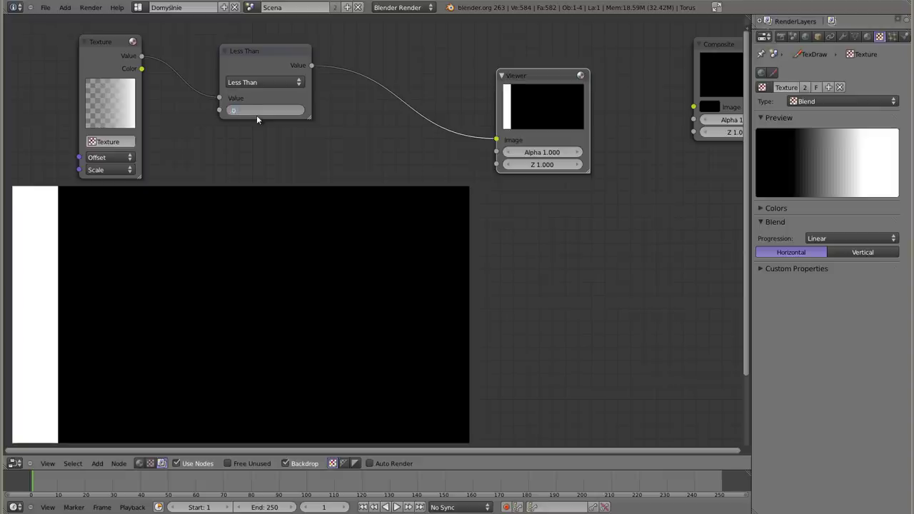
key(Return)
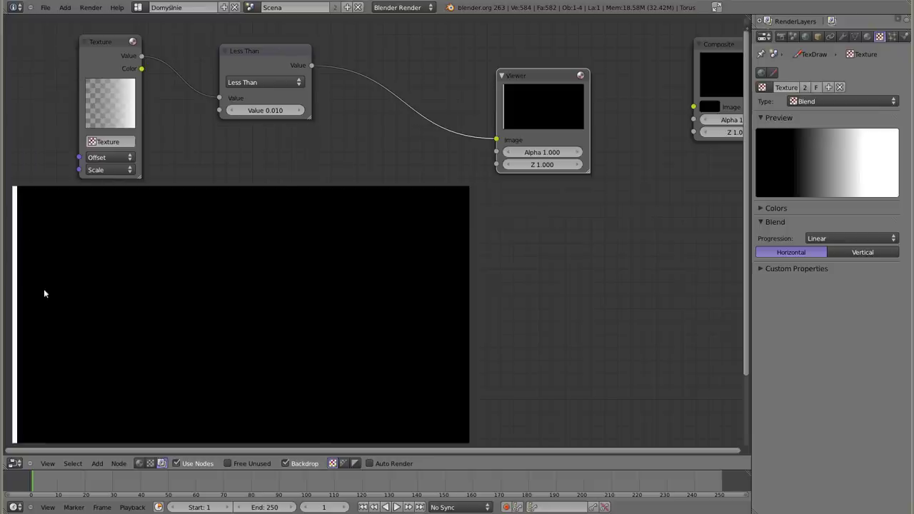
drag(268, 50, 289, 68)
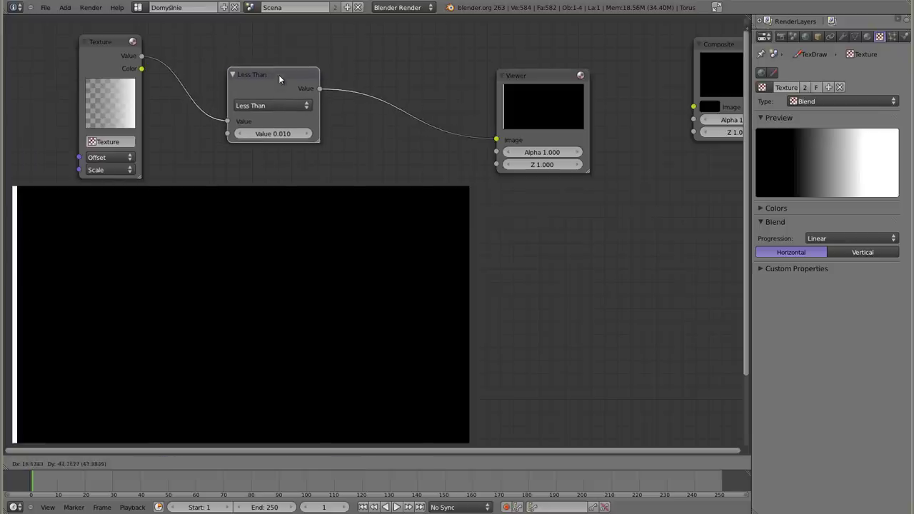
click(280, 98)
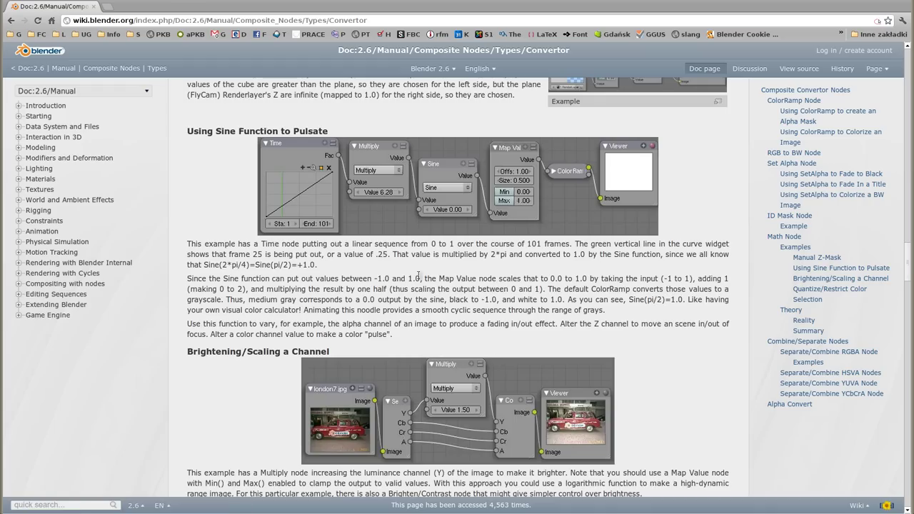
Scroll the wiki's Convertor nodes page to read the Math Node section
scroll(420, 276, up, 5)
scroll(412, 279, up, 1)
scroll(412, 279, up, 5)
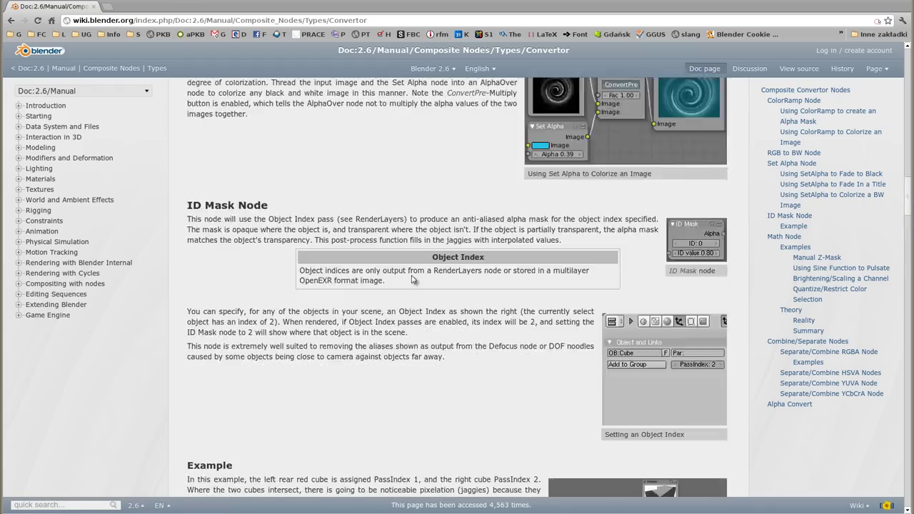
scroll(412, 281, up, 8)
scroll(412, 282, down, 3)
scroll(412, 283, down, 3)
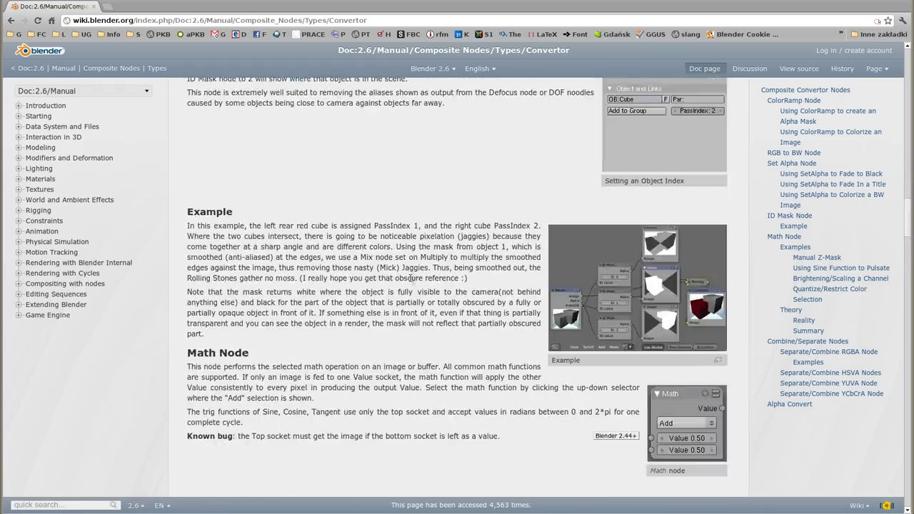
scroll(411, 282, down, 3)
scroll(411, 282, down, 3)
scroll(412, 282, down, 3)
scroll(412, 282, down, 3)
scroll(345, 262, down, 2)
scroll(312, 235, up, 1)
scroll(312, 236, down, 5)
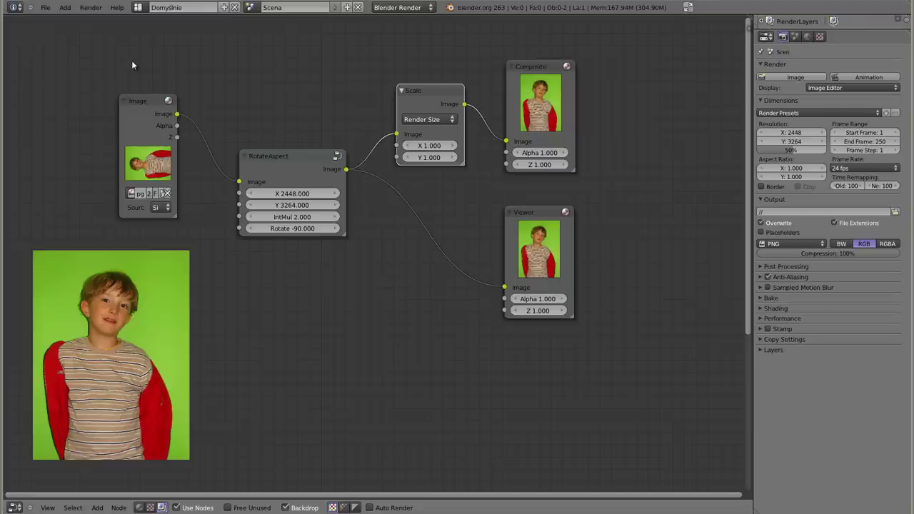
Nudge the Image node and the RotateAspect node into a tidier arrangement
drag(141, 100, 130, 92)
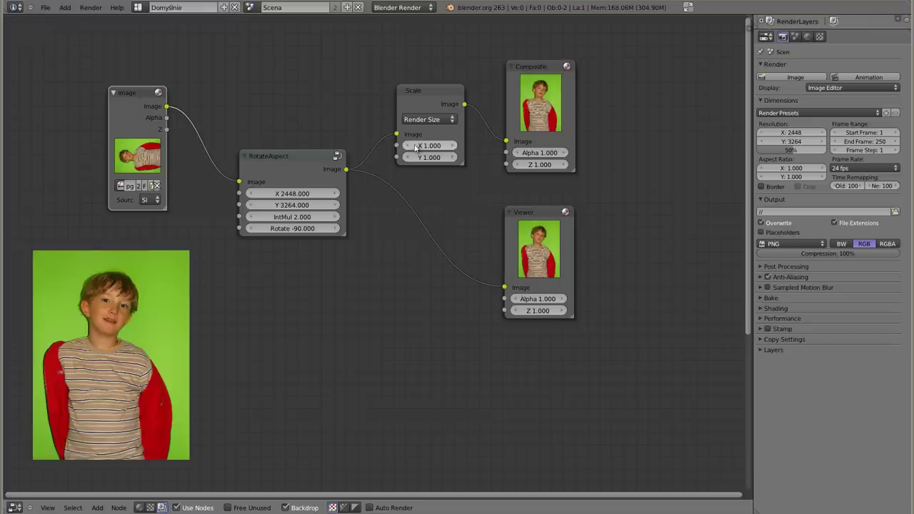
click(277, 159)
drag(294, 156, 273, 167)
key(shift+a)
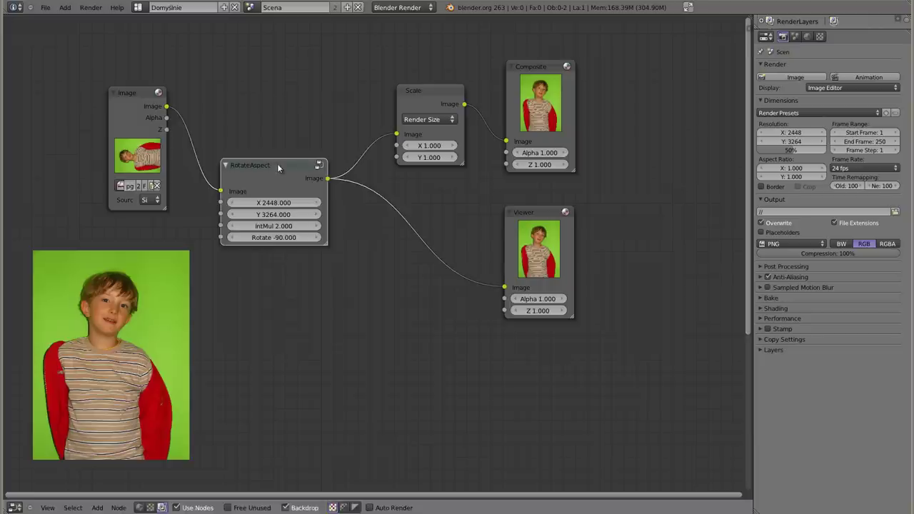
drag(277, 165, 286, 140)
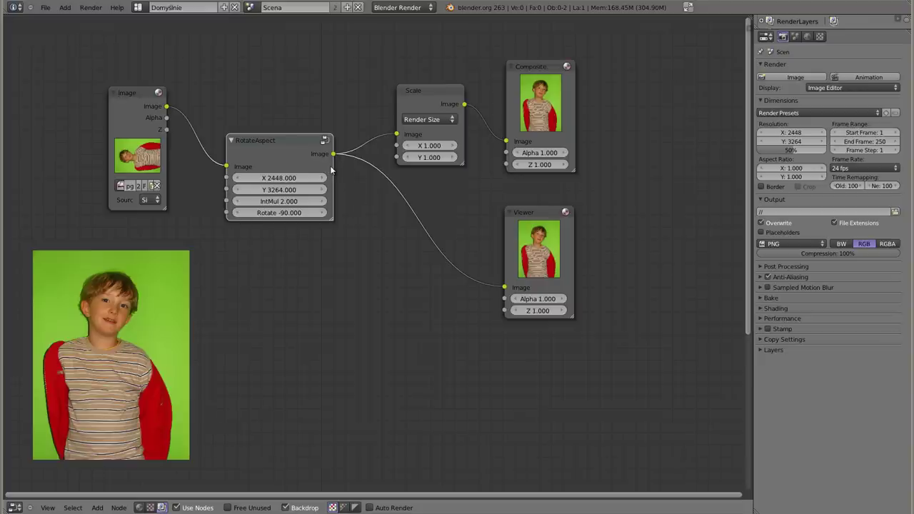
drag(287, 147, 293, 145)
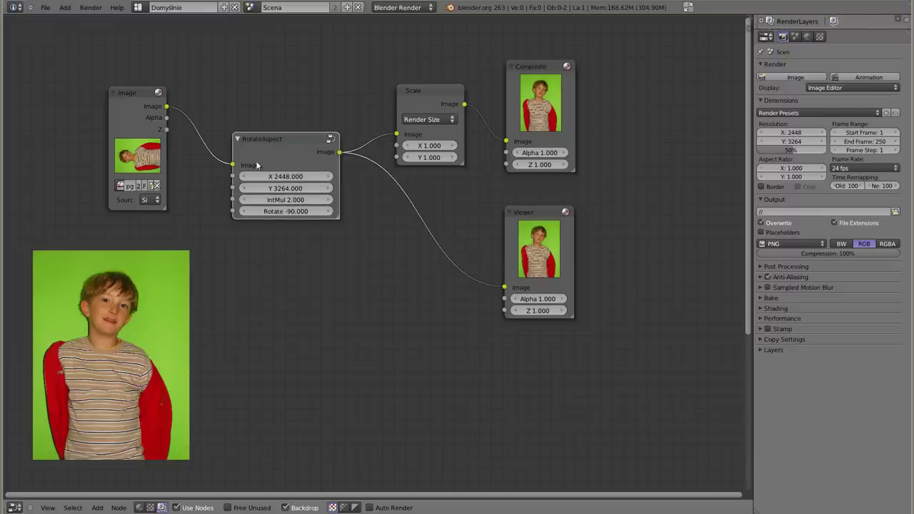
Enter the RotateAspect group and unlink Divide's output from the Rotate node's Degr input
key(Tab)
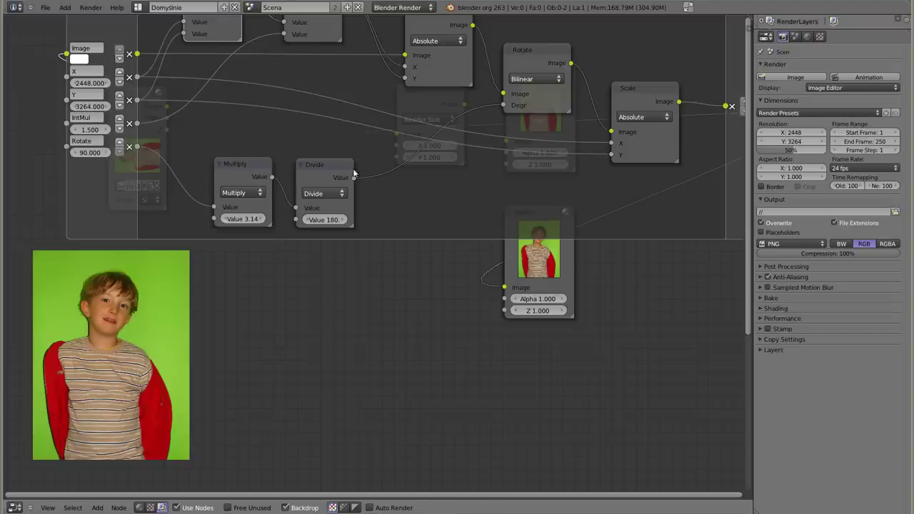
middle_drag(354, 173, 315, 228)
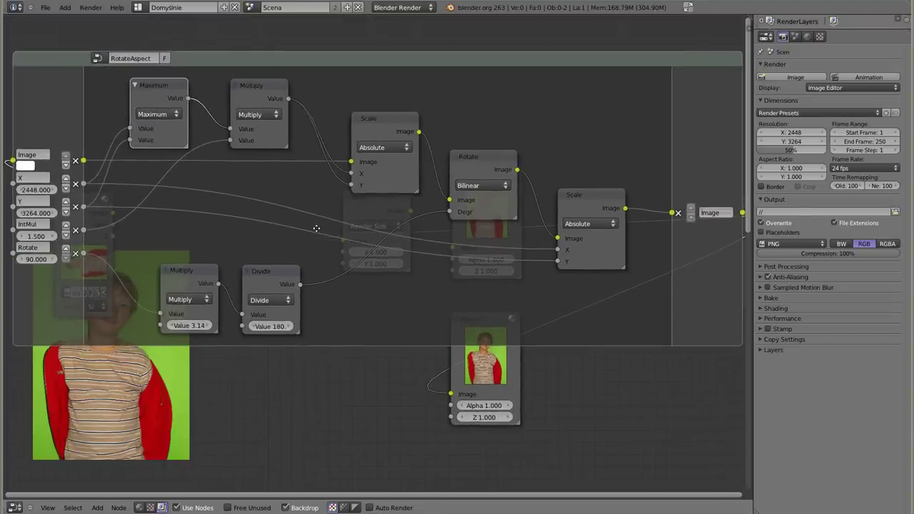
key(ctrl+Up)
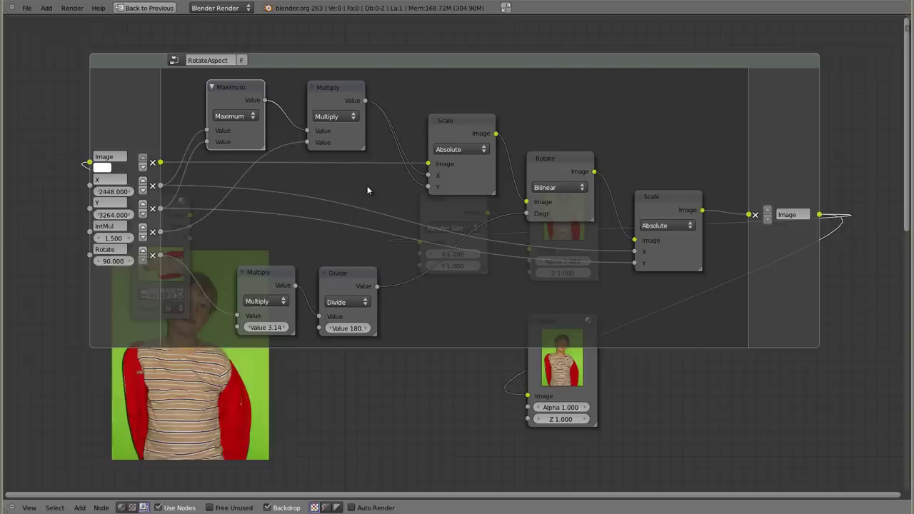
middle_drag(439, 229, 410, 240)
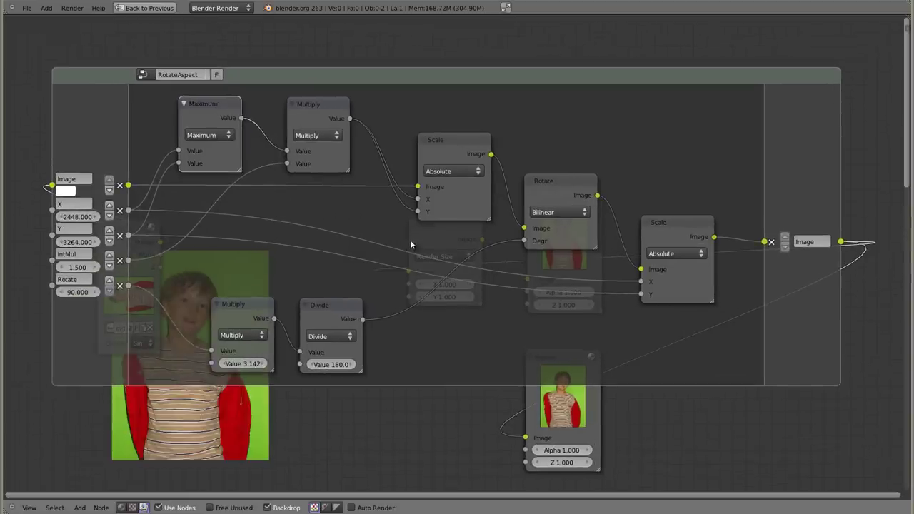
scroll(410, 240, up, 2)
middle_drag(426, 256, 415, 257)
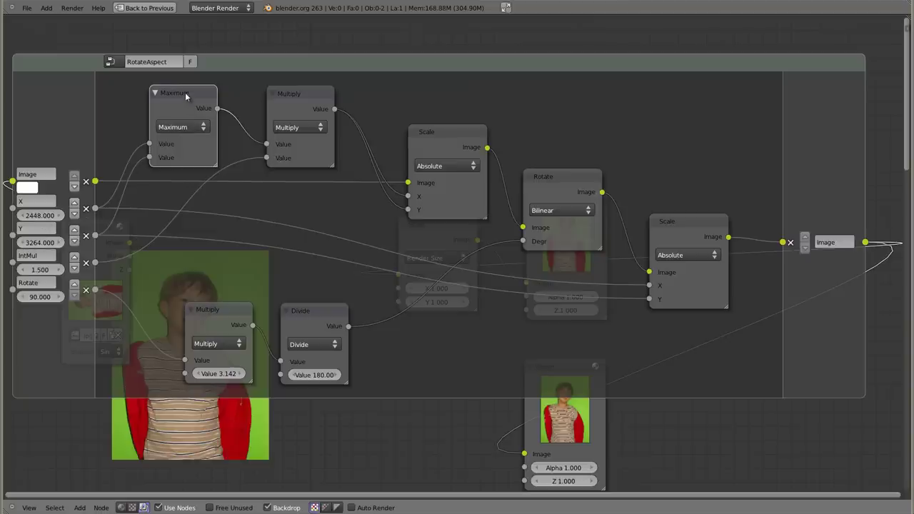
scroll(181, 129, up, 2)
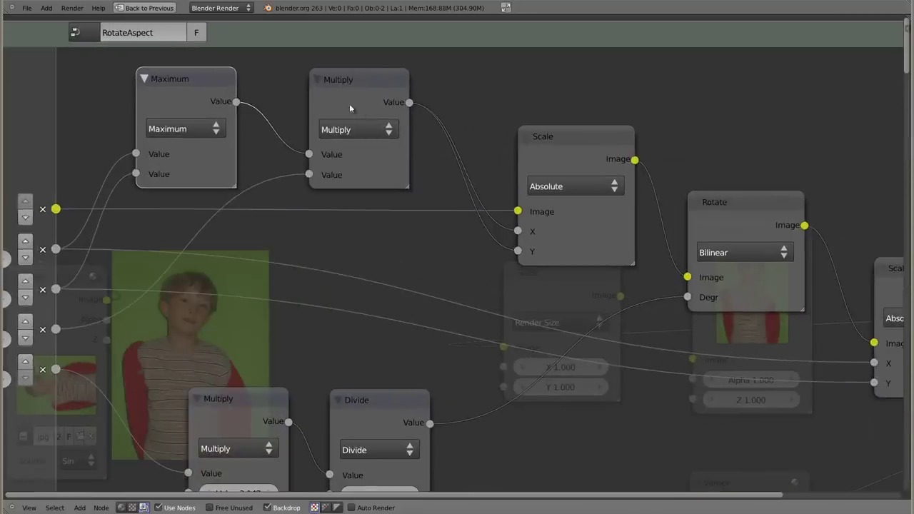
middle_drag(279, 279, 386, 267)
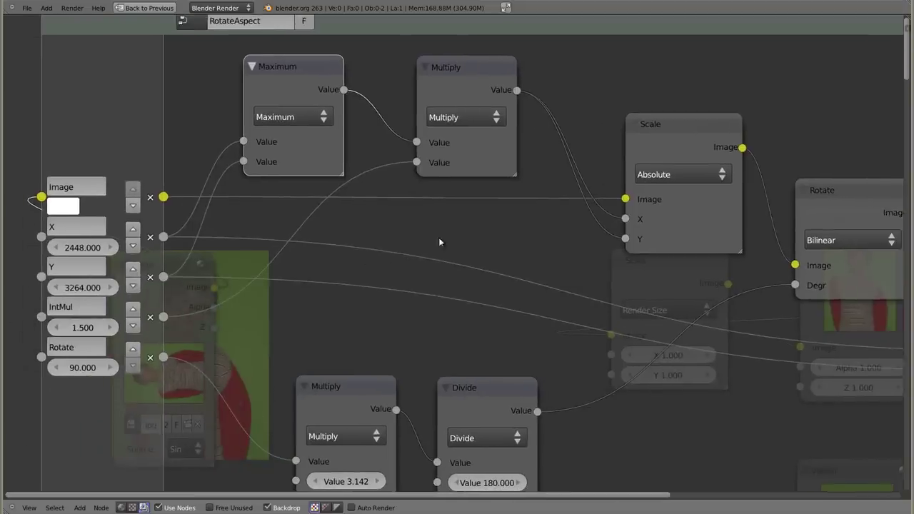
mouse_move(443, 225)
middle_down()
mouse_move(309, 241)
mouse_move(270, 230)
middle_up()
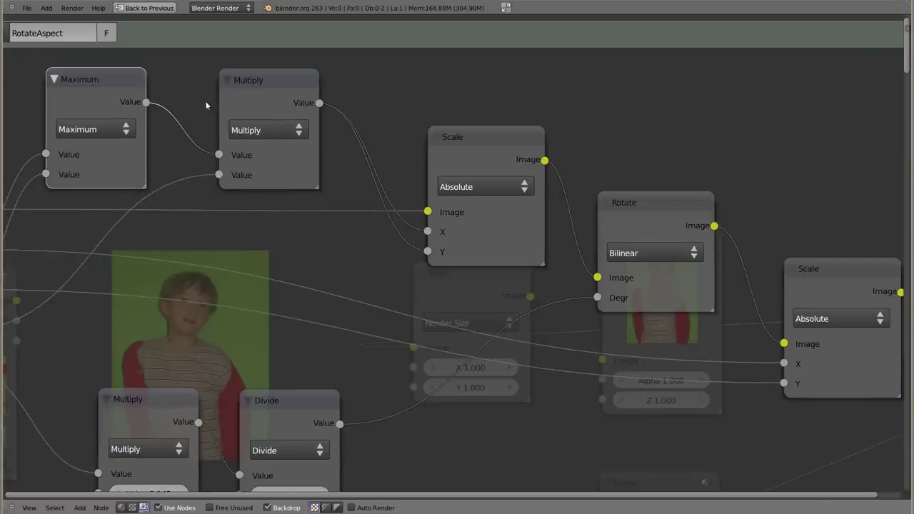
middle_drag(388, 360, 451, 267)
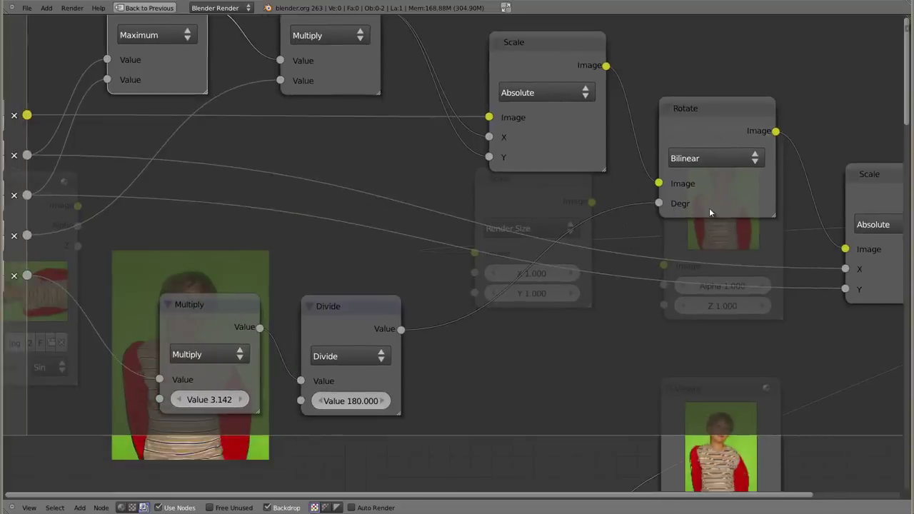
drag(659, 204, 641, 206)
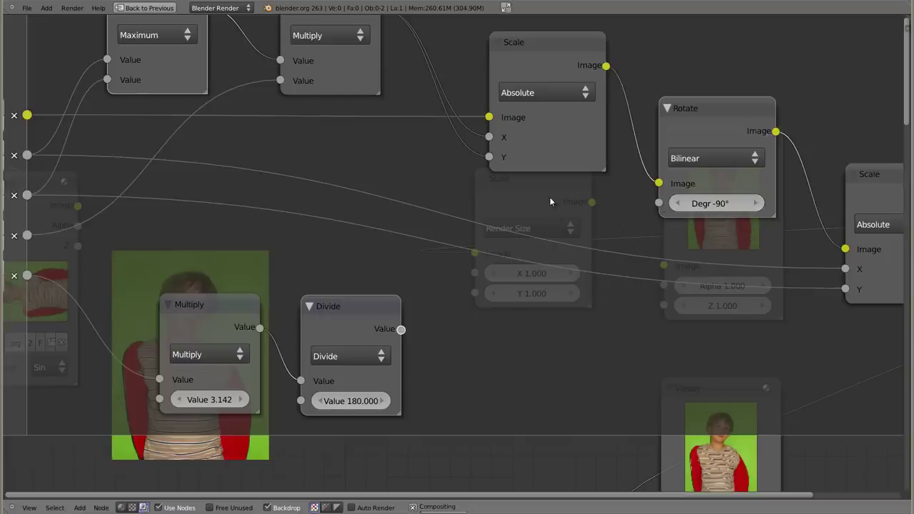
Try a -90 Value node, delete it, and relink Divide's output to Rotate's Degr
key(shift+a)
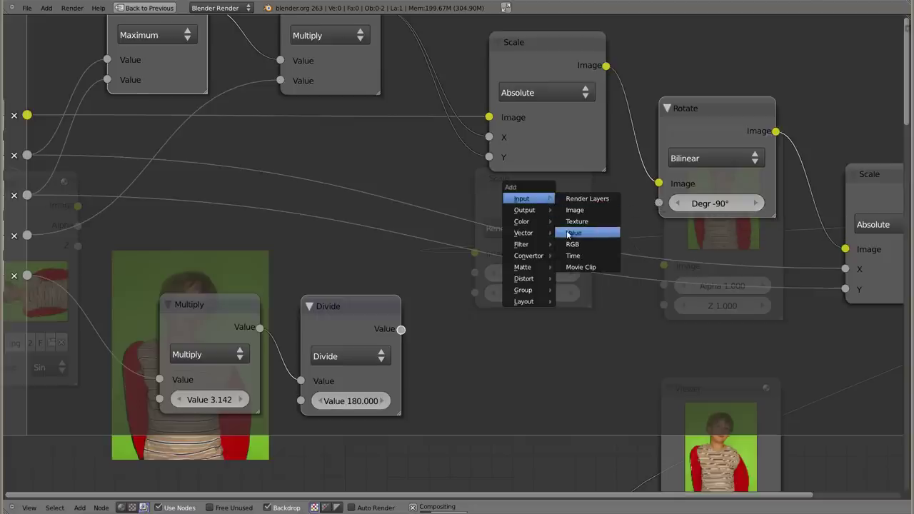
click(573, 232)
click(536, 202)
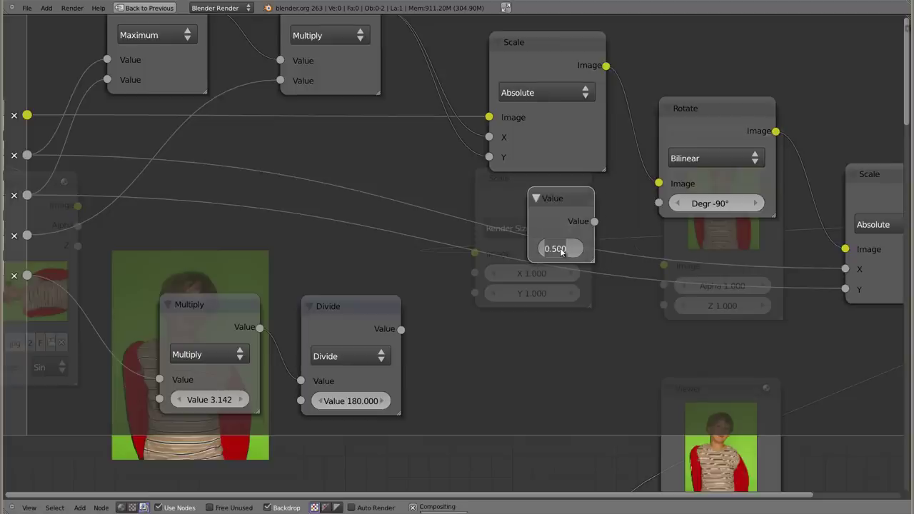
click(559, 248)
text(-90)
key(Return)
drag(596, 266, 612, 266)
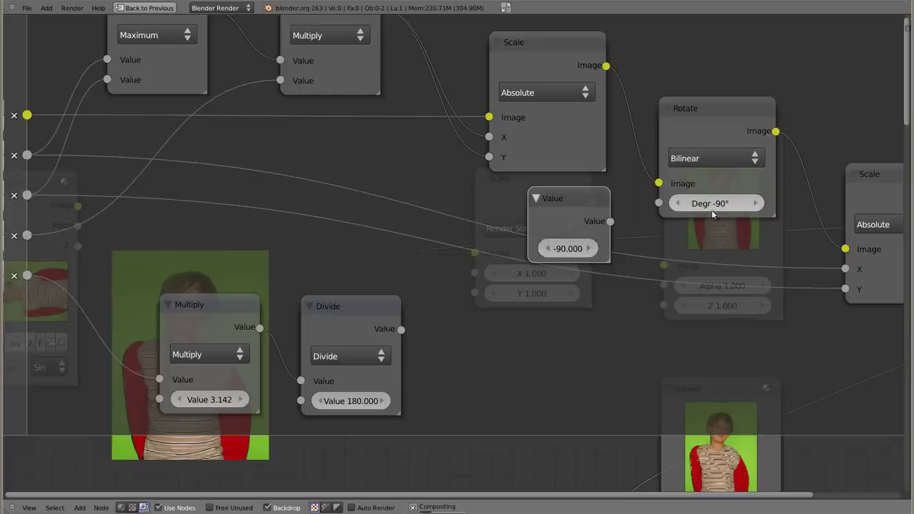
key(x)
drag(400, 329, 641, 204)
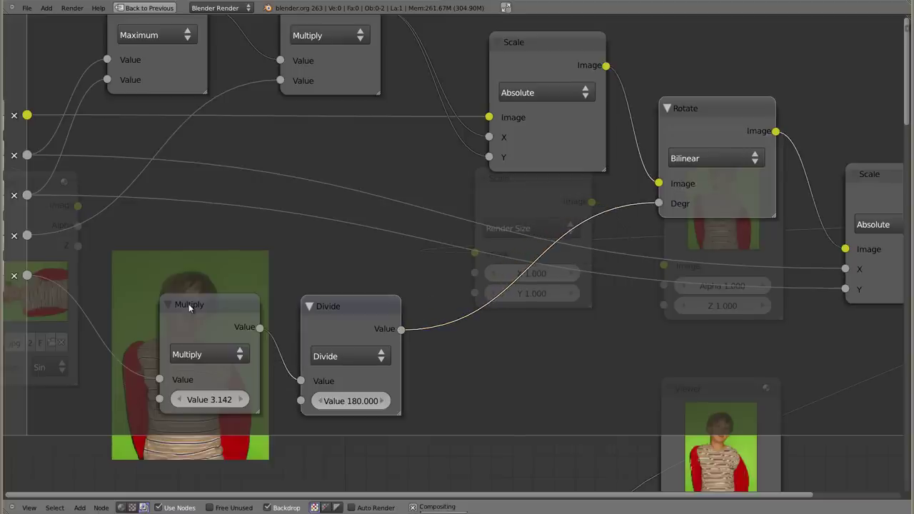
Widen the Multiply node and shift it slightly up-left, recentring the group view
middle_drag(333, 308, 184, 252)
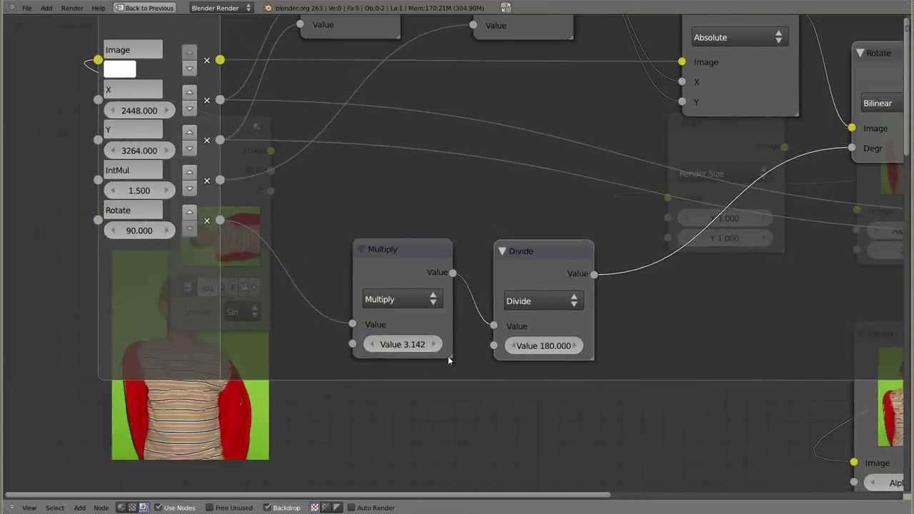
drag(443, 360, 454, 359)
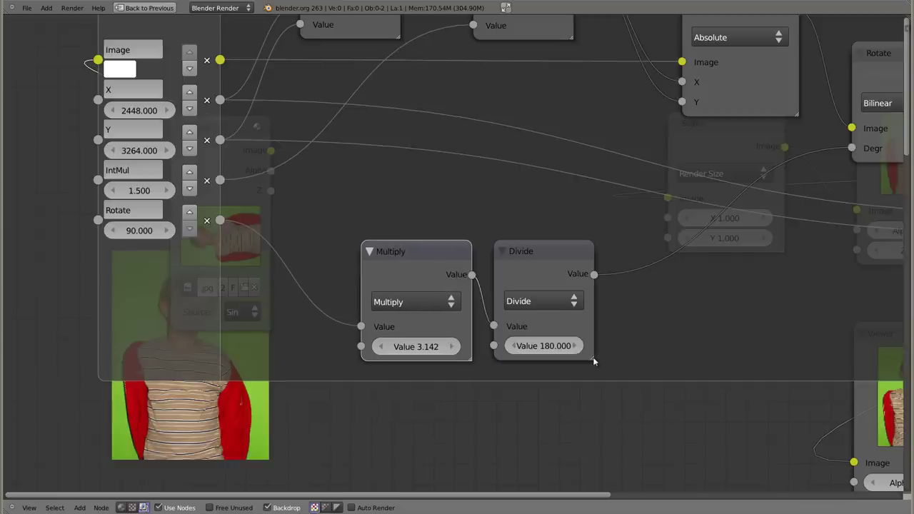
drag(425, 252, 418, 249)
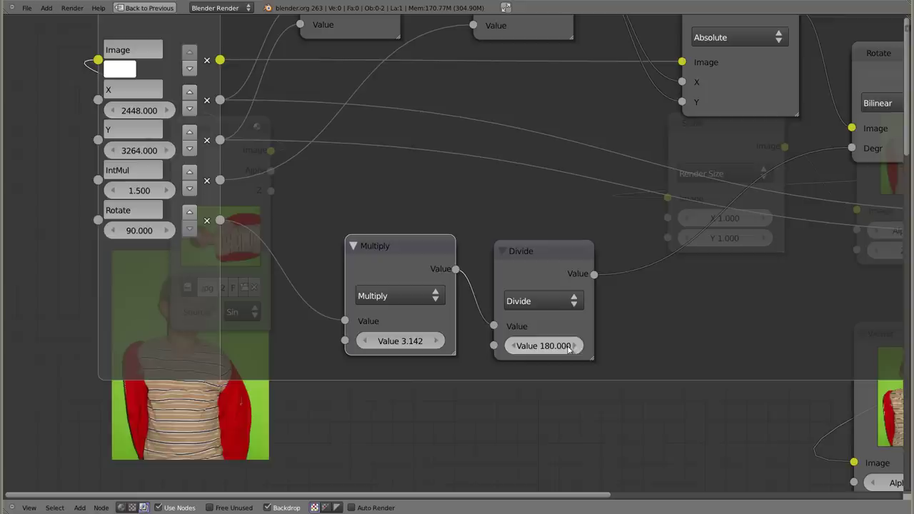
middle_drag(584, 321, 395, 299)
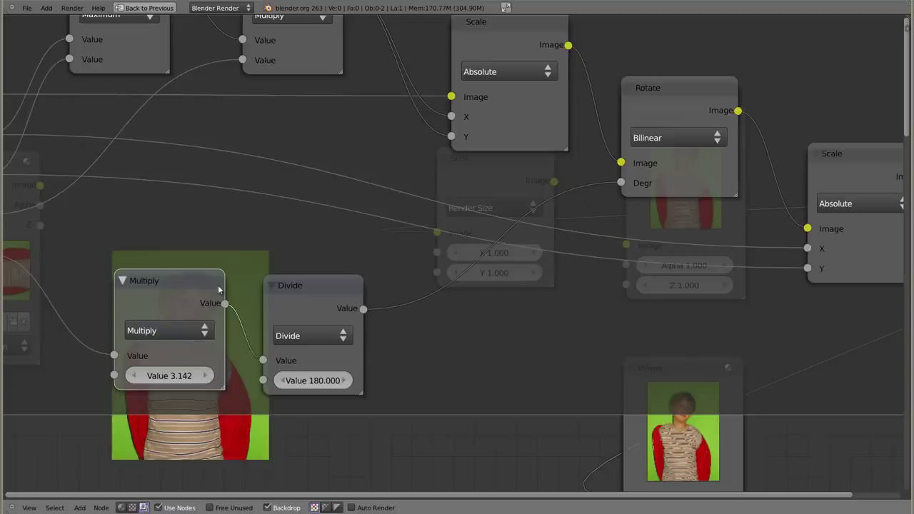
middle_drag(204, 290, 264, 287)
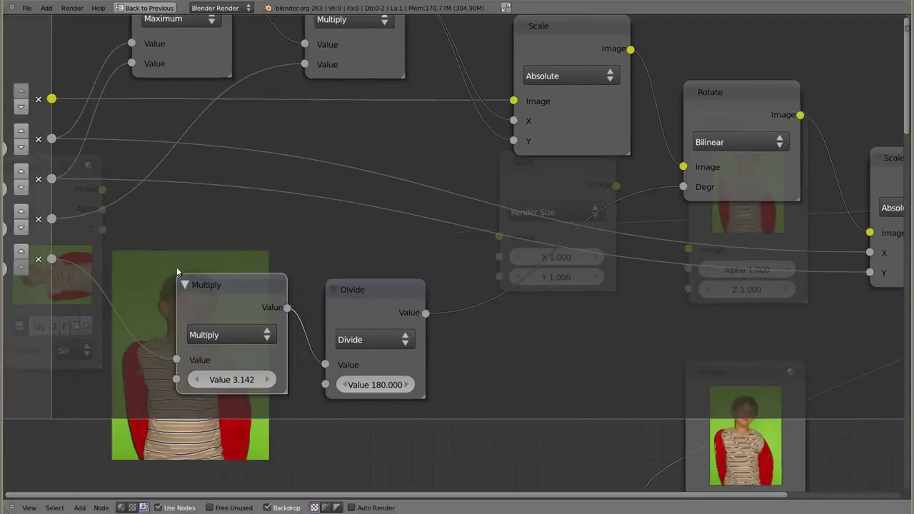
Exit the node group, frame all top-level nodes, and restore the normal layout
key(Tab)
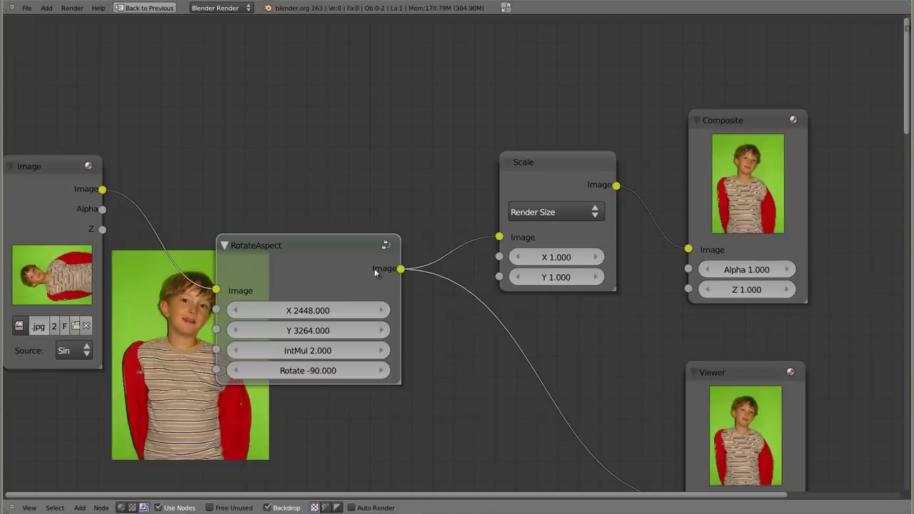
key(Home)
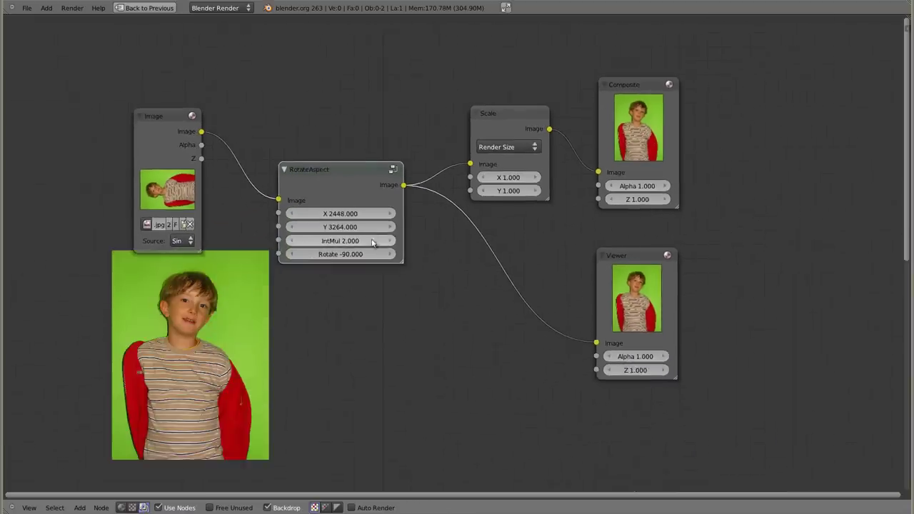
key(ctrl+Up)
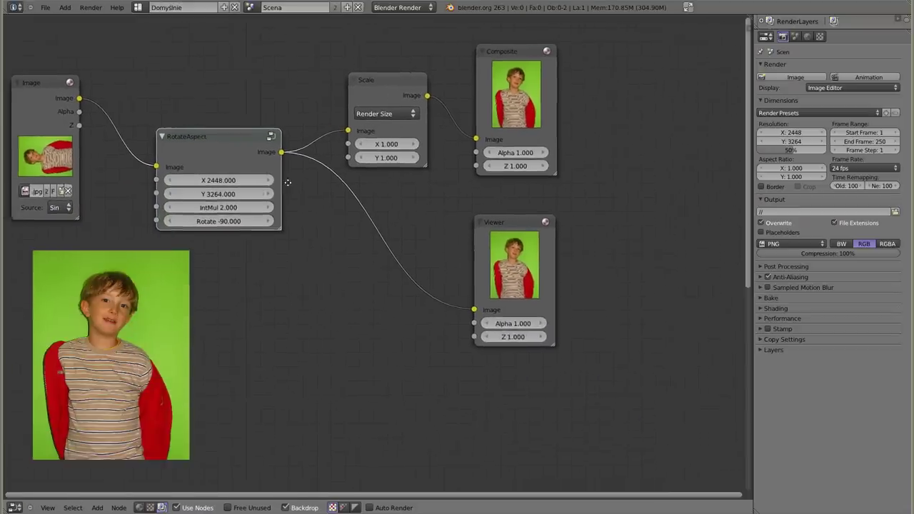
scroll(253, 166, up, 3)
middle_drag(323, 207, 336, 218)
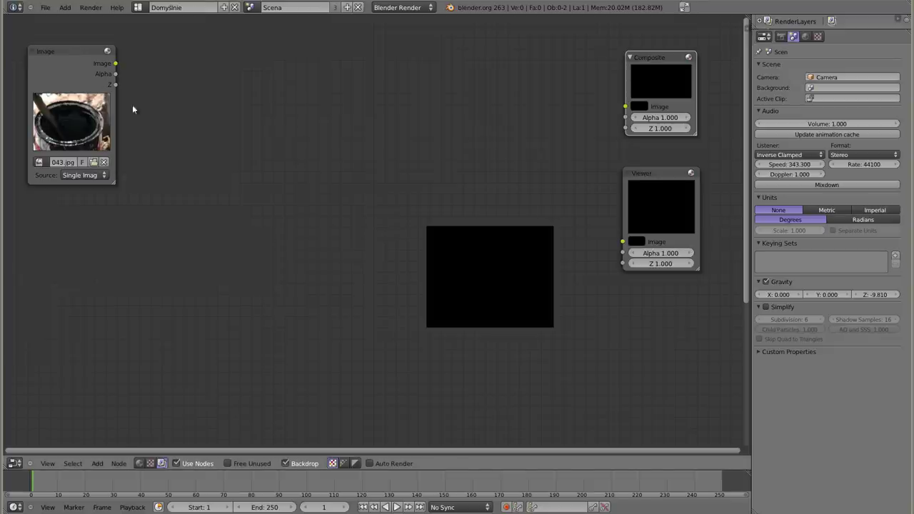
Connect the 043.jpg Image node to the Viewer and fit the bucket photo in the backdrop
drag(66, 50, 72, 42)
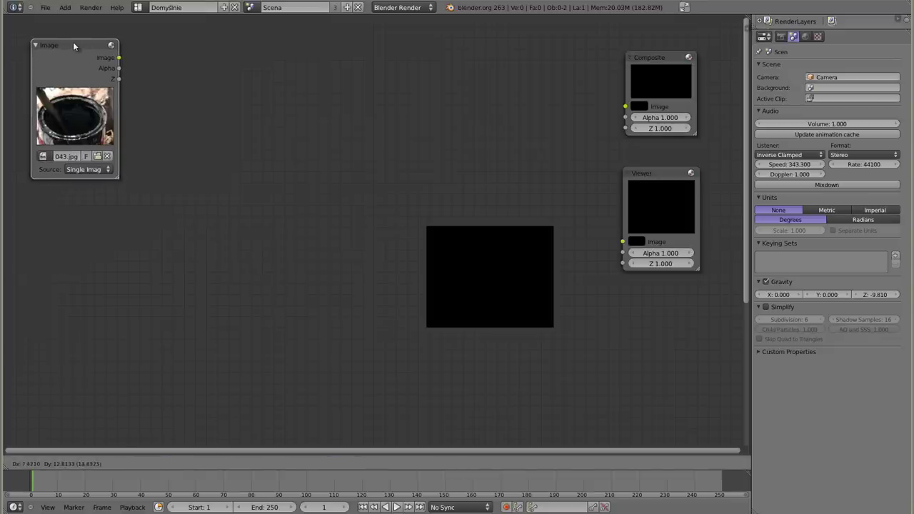
click(72, 42)
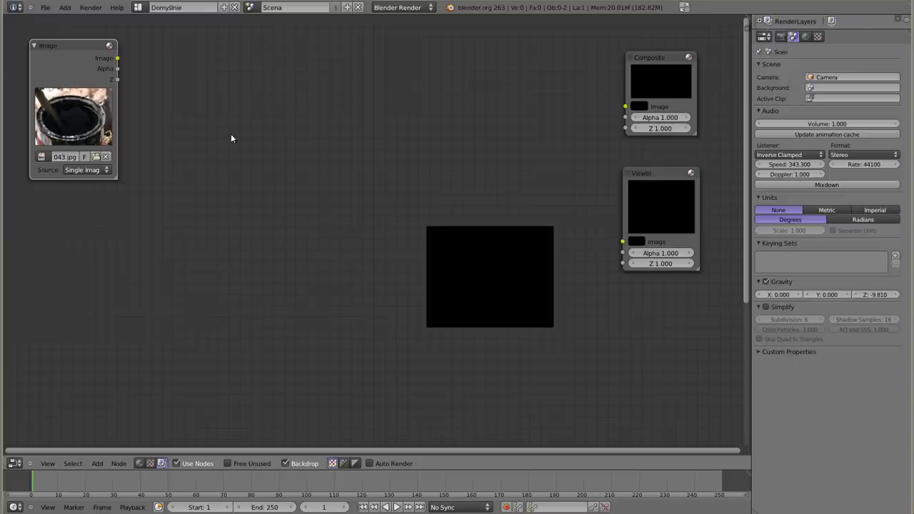
drag(117, 58, 623, 239)
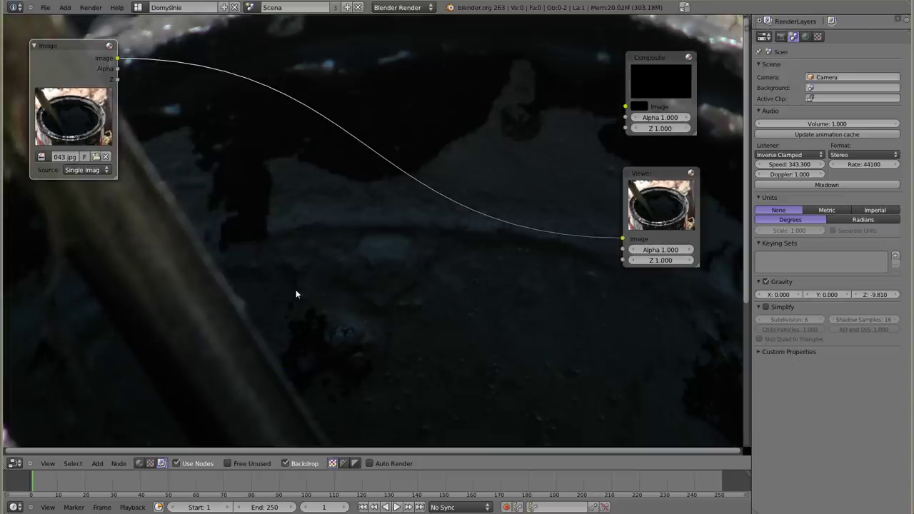
key(v)
key(v)
key(v)
alt+middle_drag(516, 321, 359, 311)
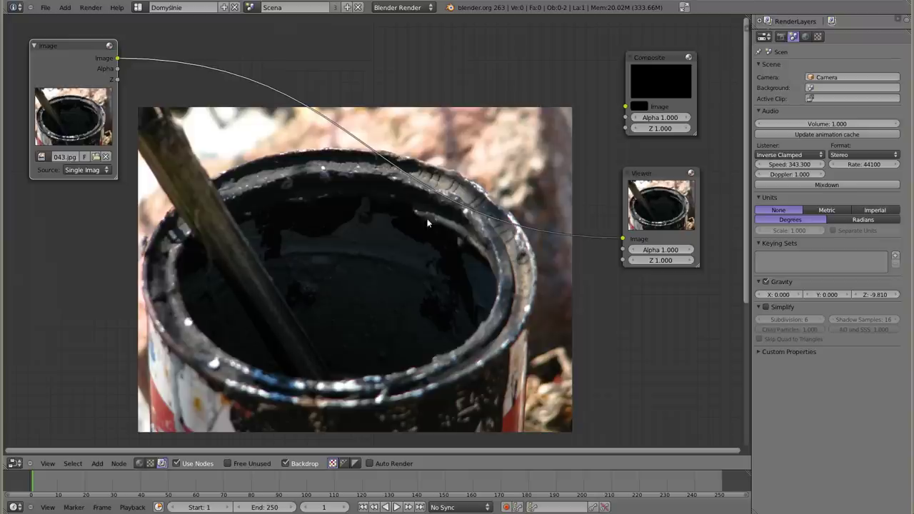
drag(649, 172, 648, 151)
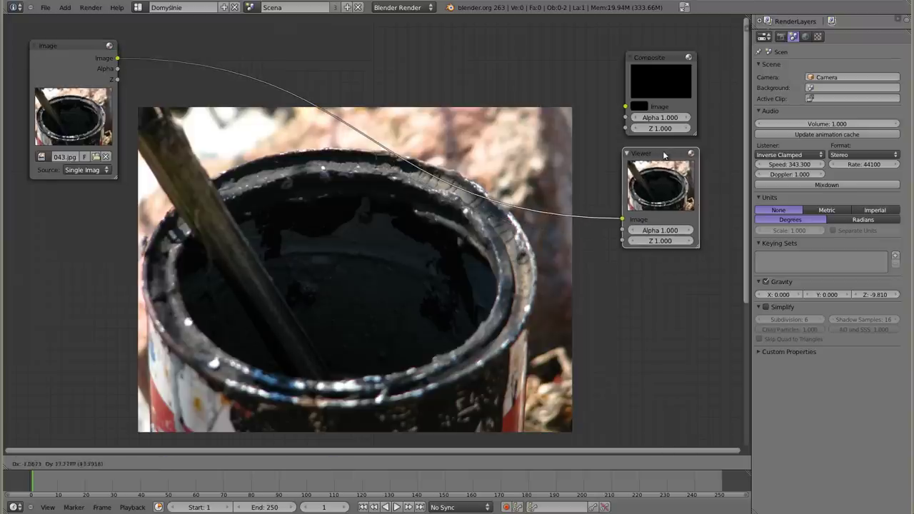
drag(696, 134, 700, 136)
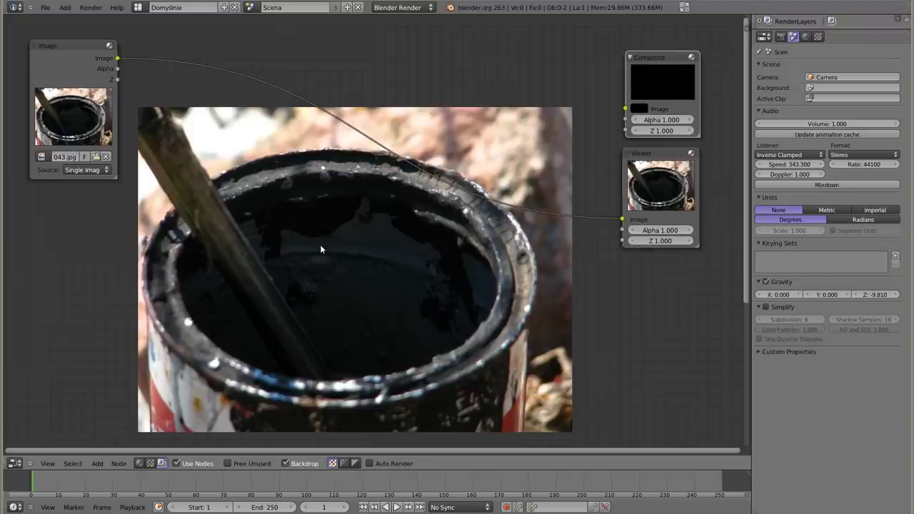
drag(83, 45, 81, 30)
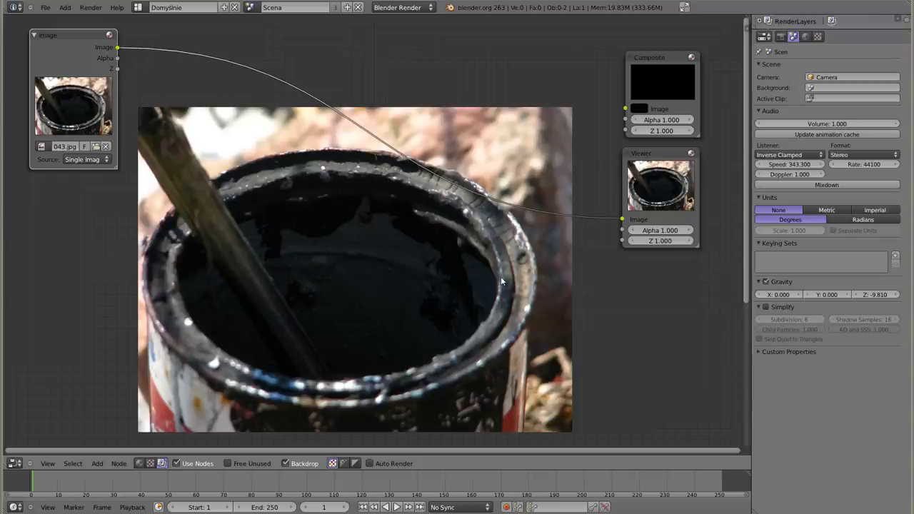
Add a second Image node below the first one
key(shift+a)
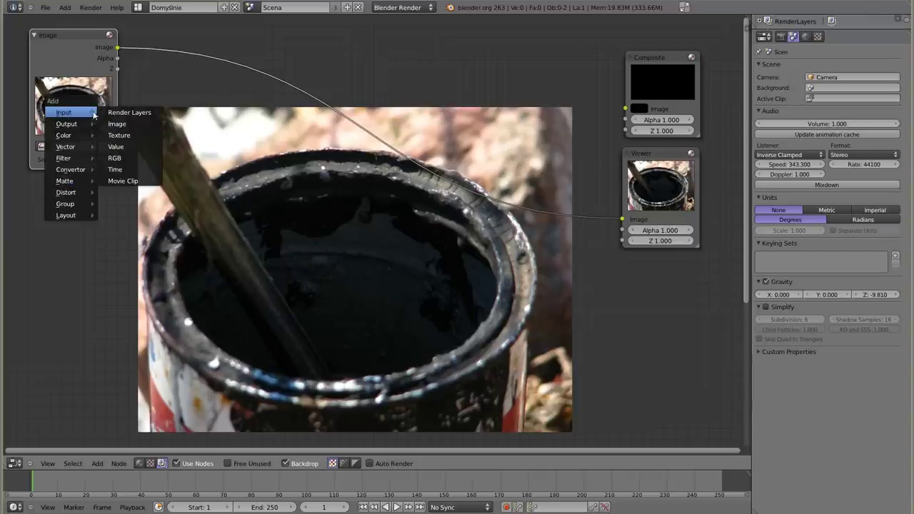
click(136, 124)
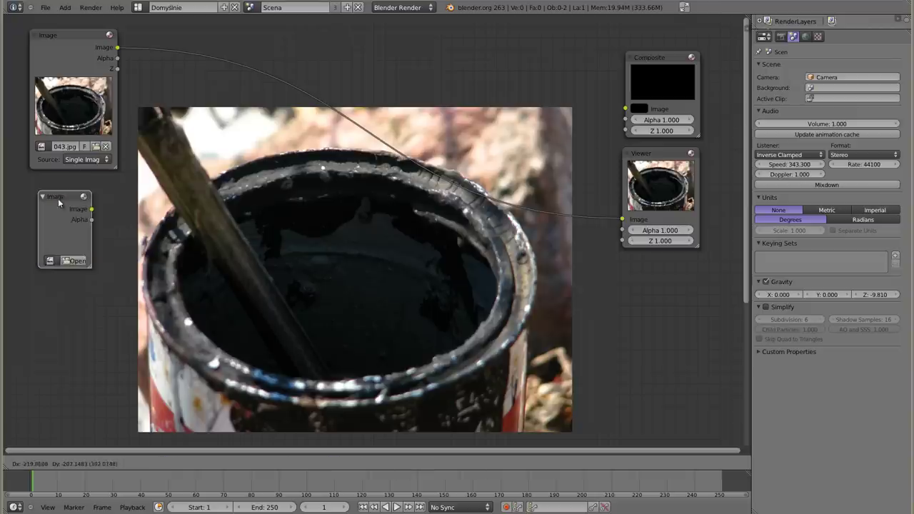
click(57, 199)
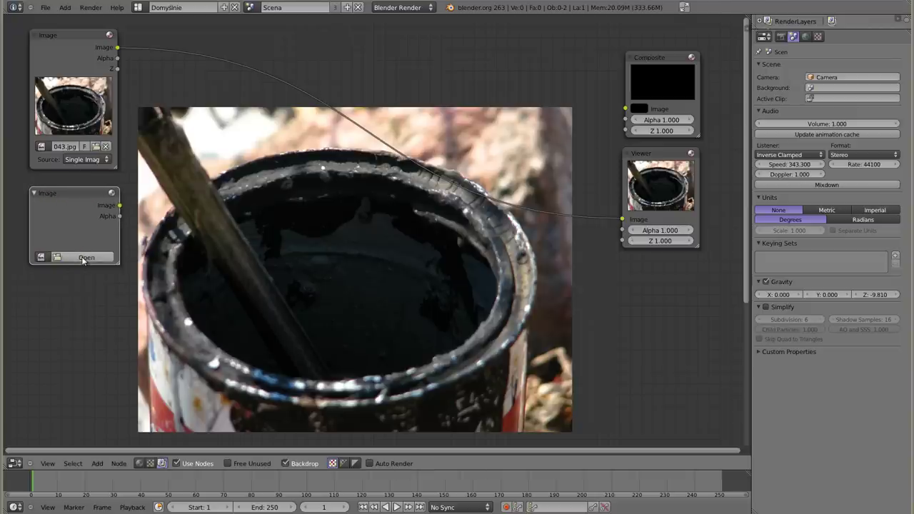
Load pkb-alpha.png from the TEX/PKB folder and preview it in the Viewer
click(68, 257)
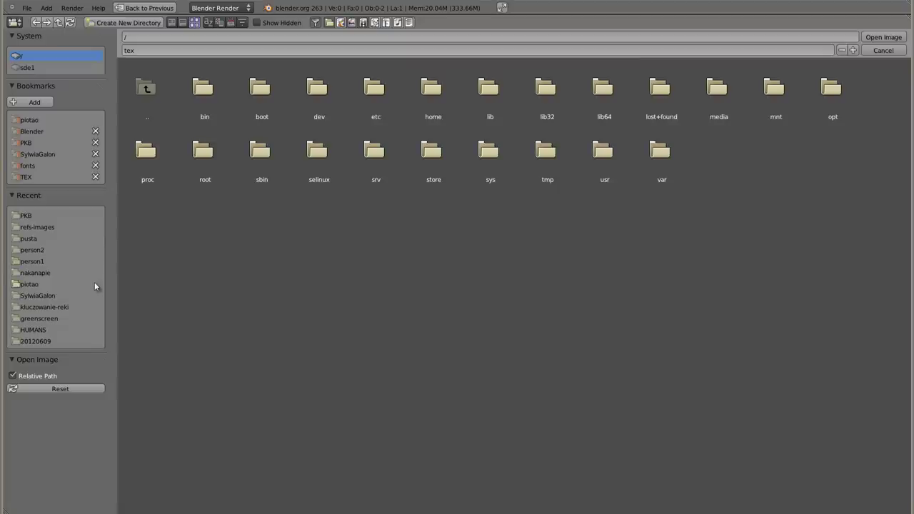
click(31, 121)
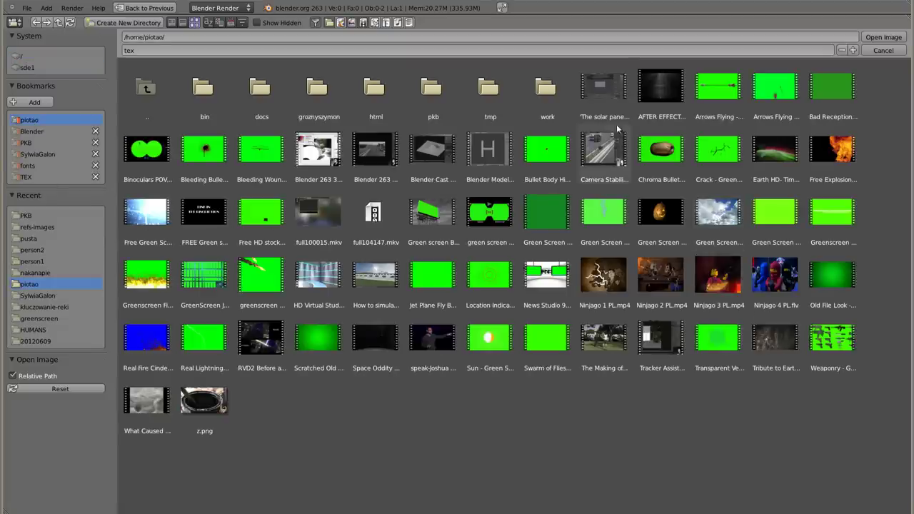
click(32, 177)
click(34, 144)
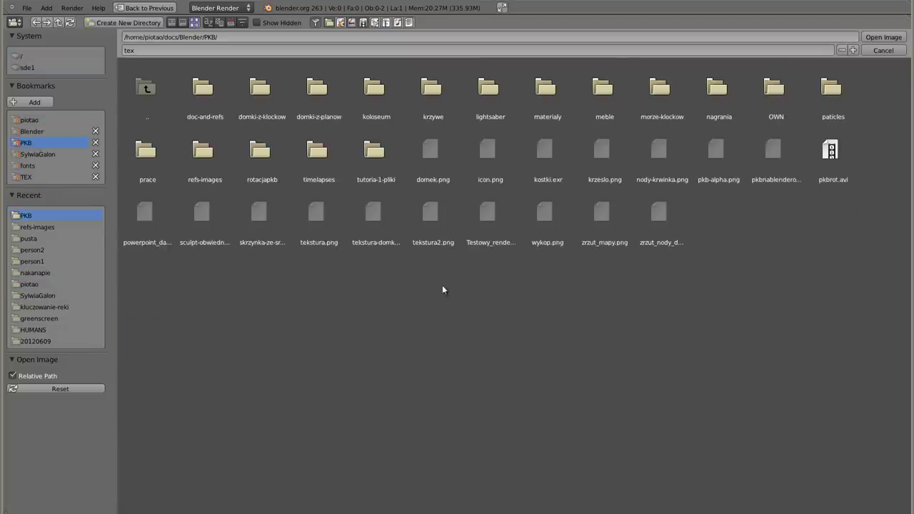
click(719, 155)
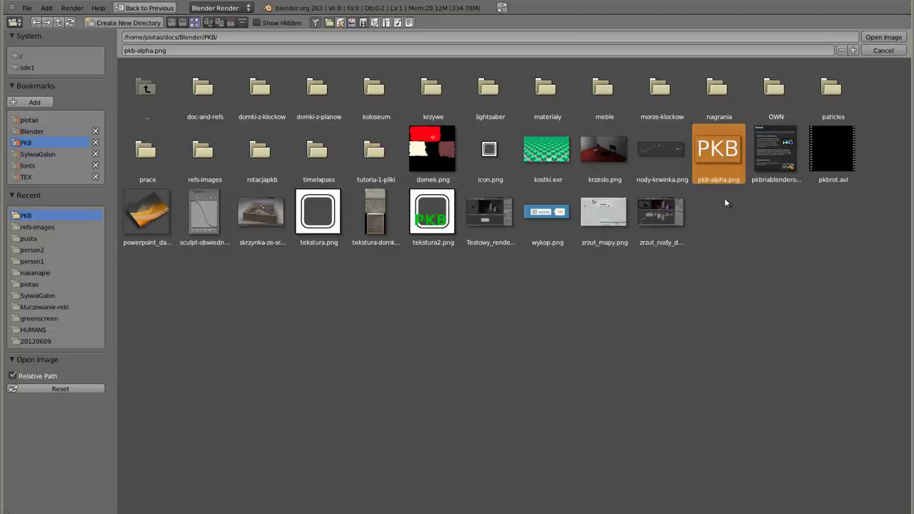
key(Return)
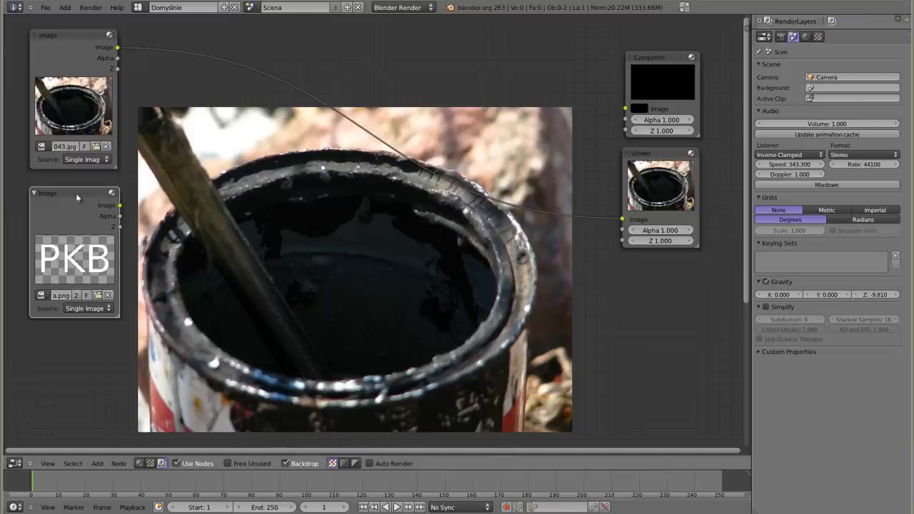
ctrl+shift+click(78, 195)
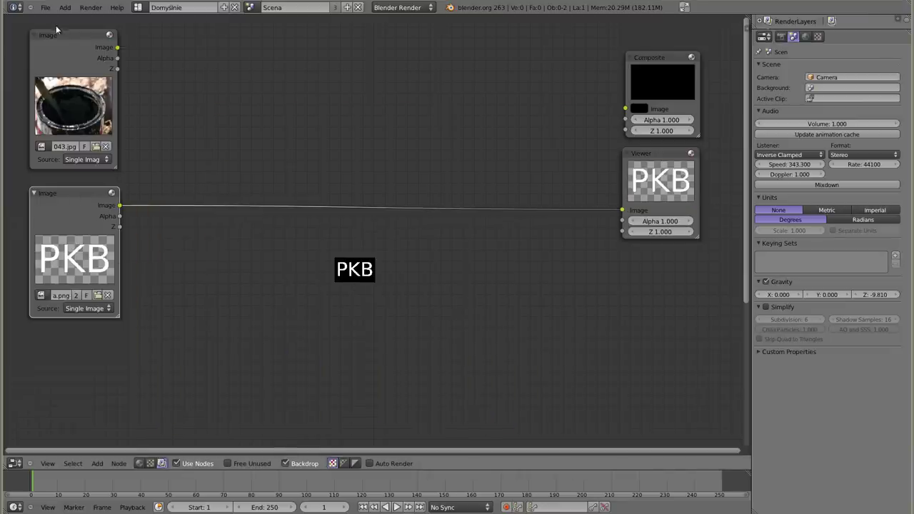
With the 043.jpg photo previewed, add a Mix node set to the Add blend mode
ctrl+shift+click(68, 38)
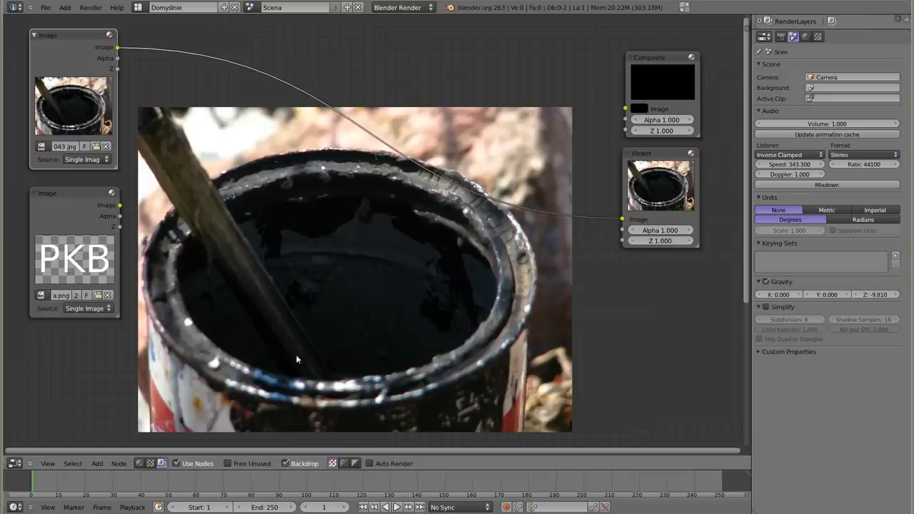
key(shift+a)
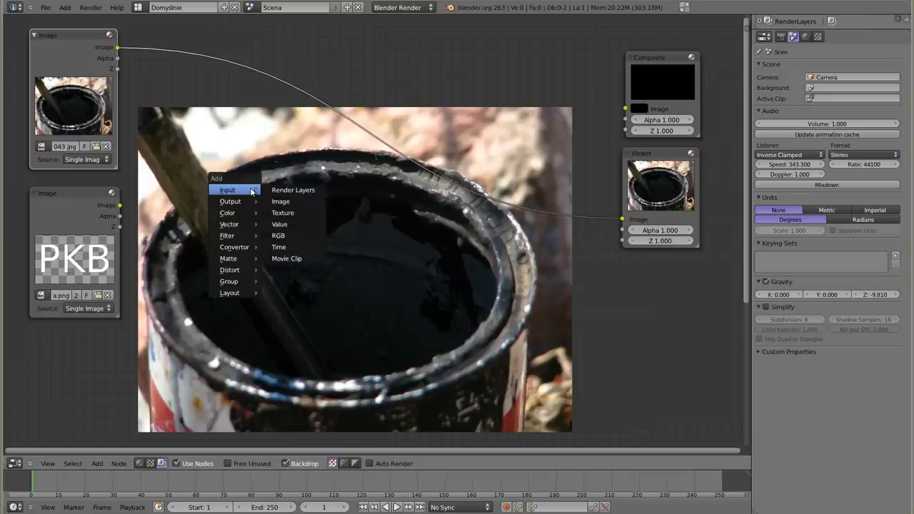
click(289, 226)
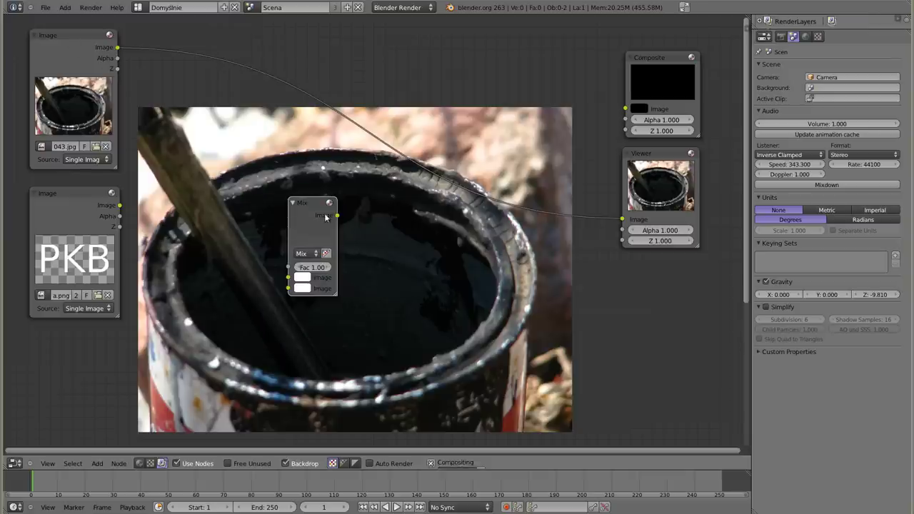
click(243, 154)
click(243, 155)
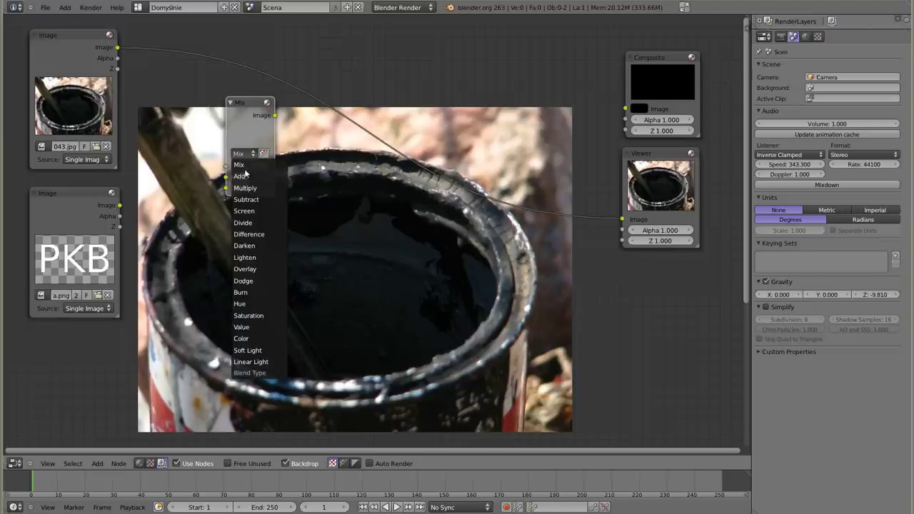
click(243, 175)
drag(272, 198, 282, 198)
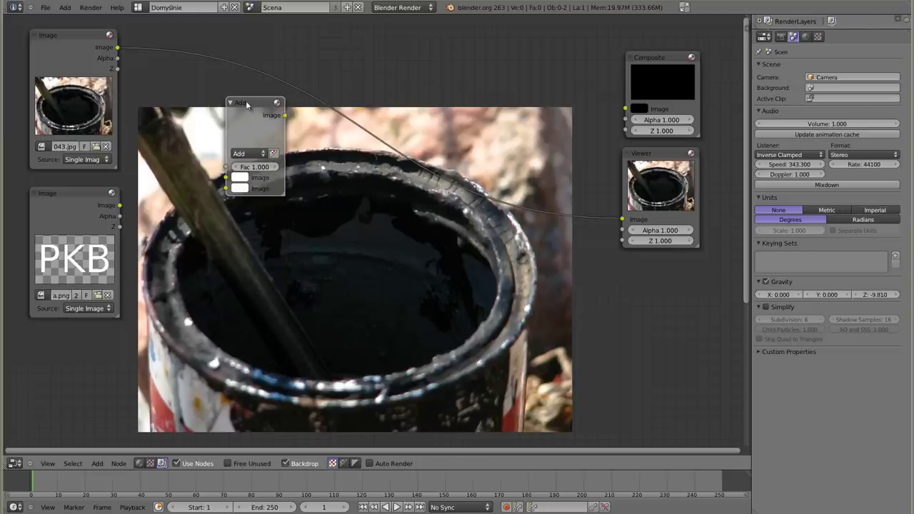
drag(247, 105, 257, 127)
Feed the 043.jpg and PKB images into the Add node, view its result, and move it top-right
drag(118, 47, 233, 201)
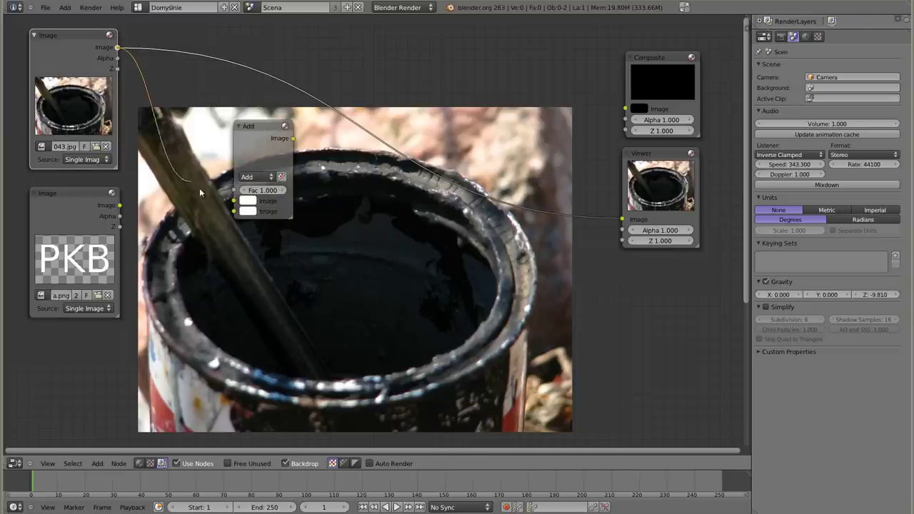
drag(119, 206, 234, 212)
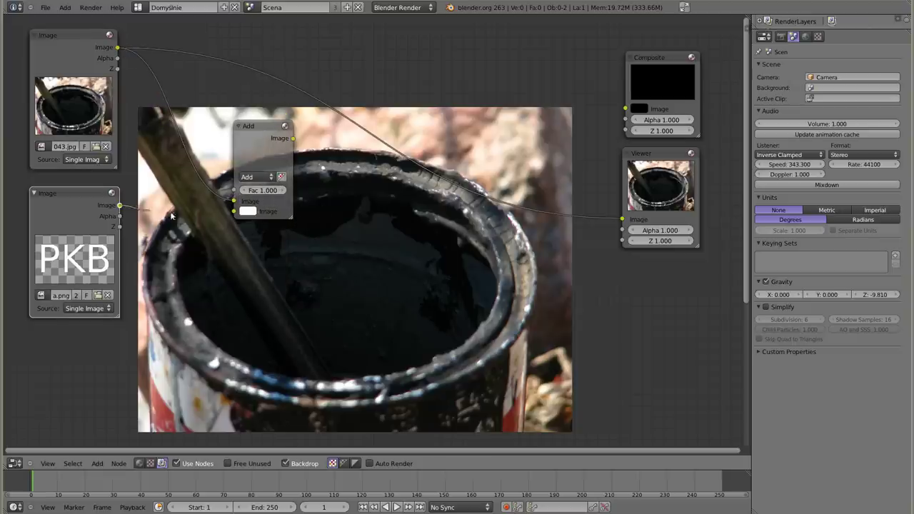
ctrl+shift+click(260, 139)
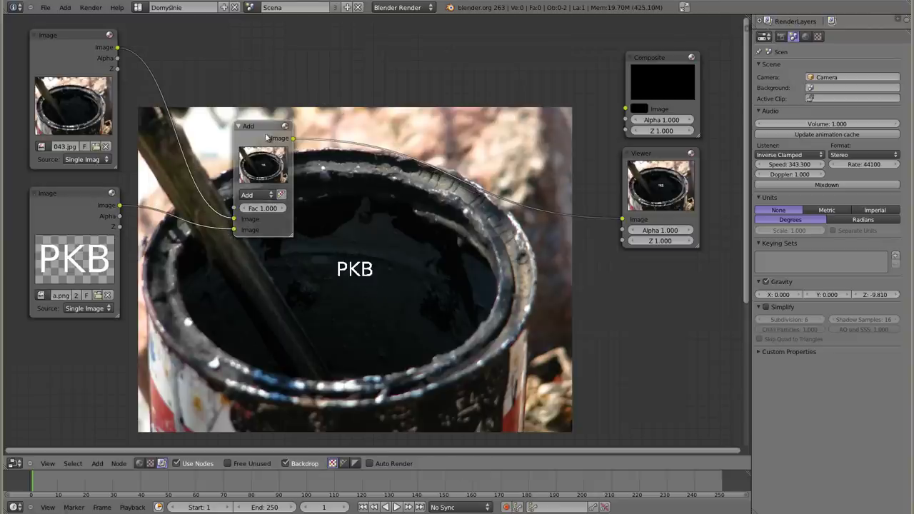
drag(266, 137, 256, 48)
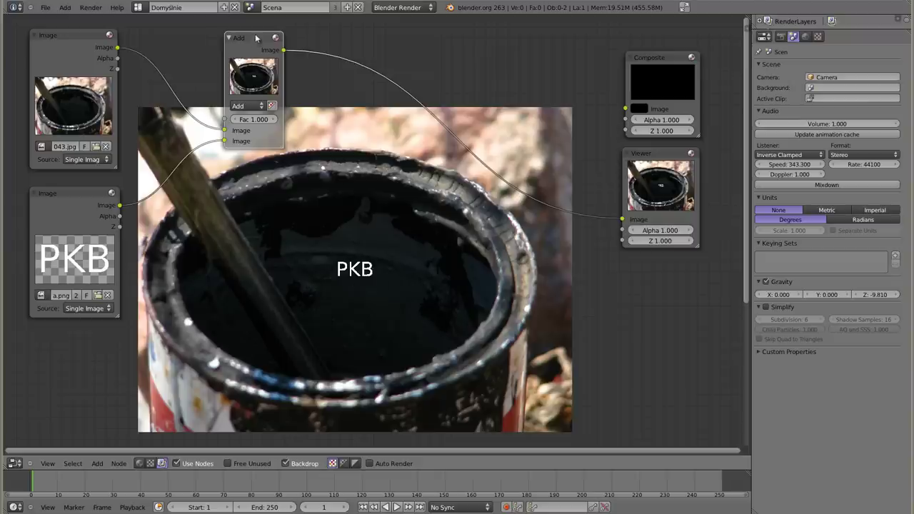
drag(252, 46, 453, 43)
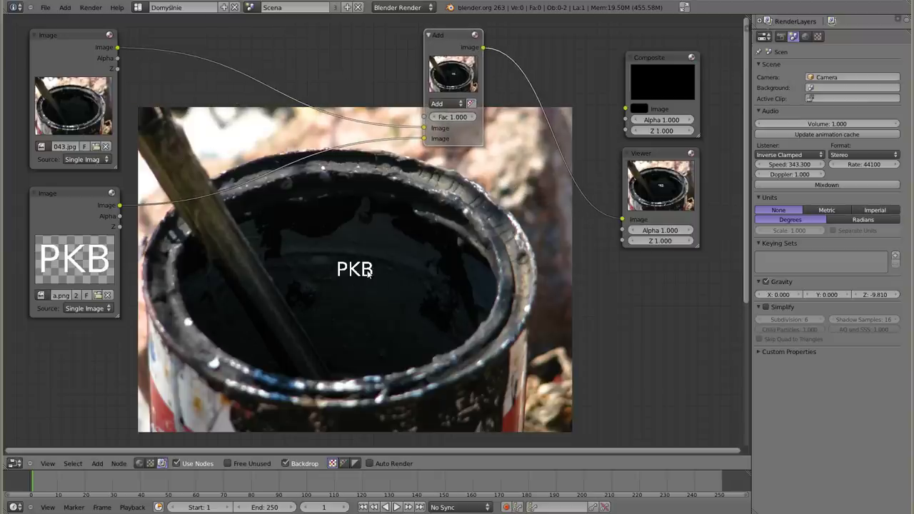
key(shift+a)
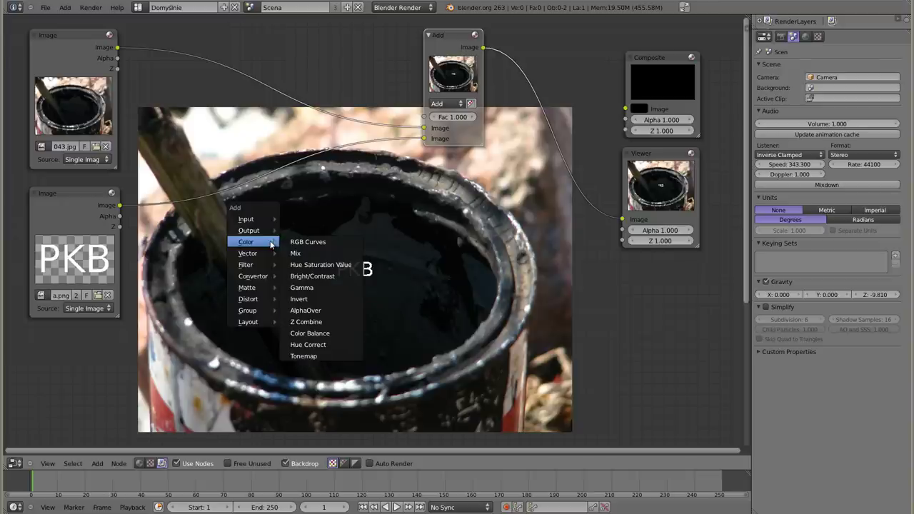
mouse_move(253, 277)
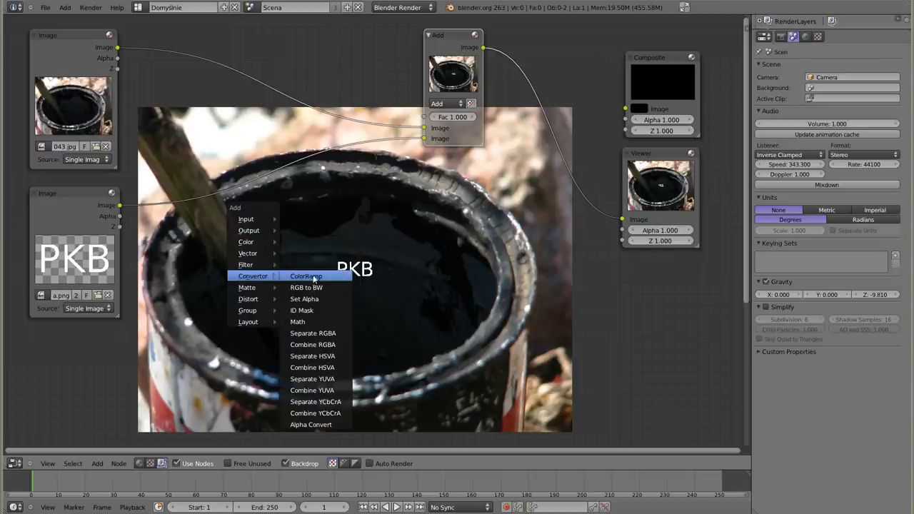
Add a ColorRamp driven by the PKB image, route it into Add's second input, and collapse it
click(314, 279)
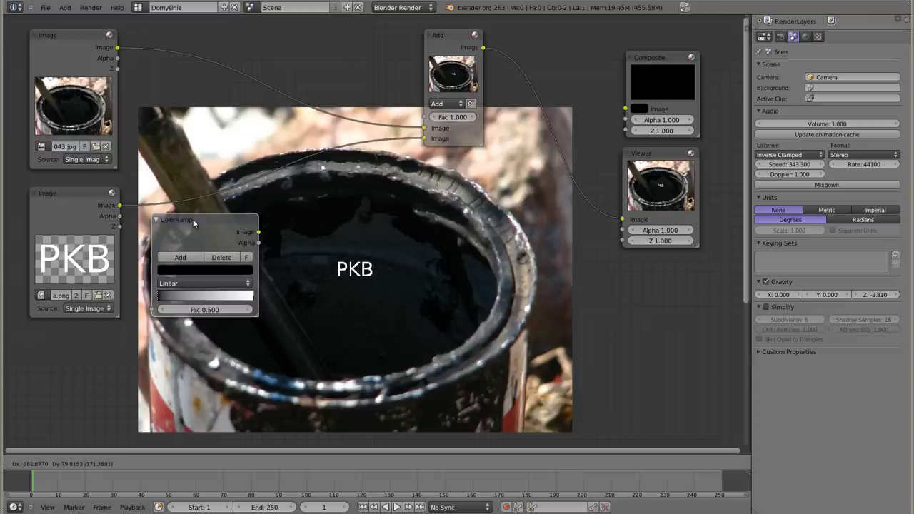
click(192, 219)
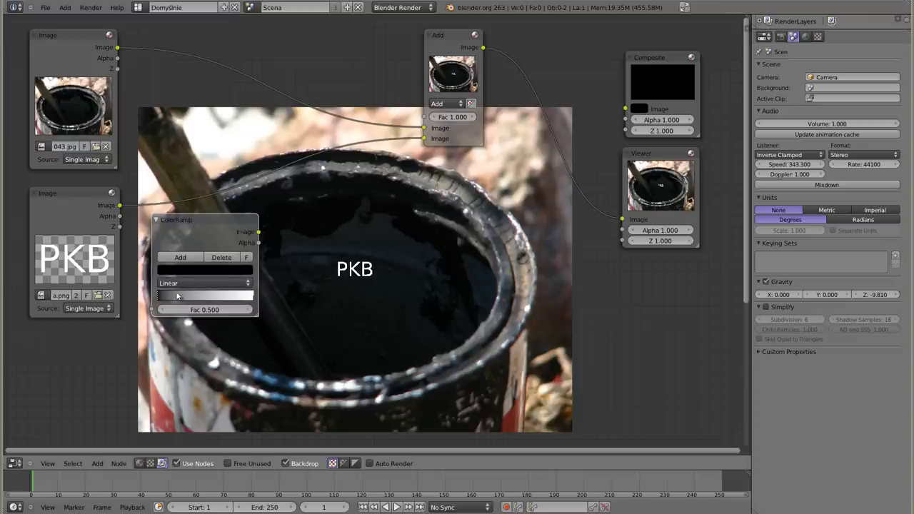
drag(120, 205, 150, 309)
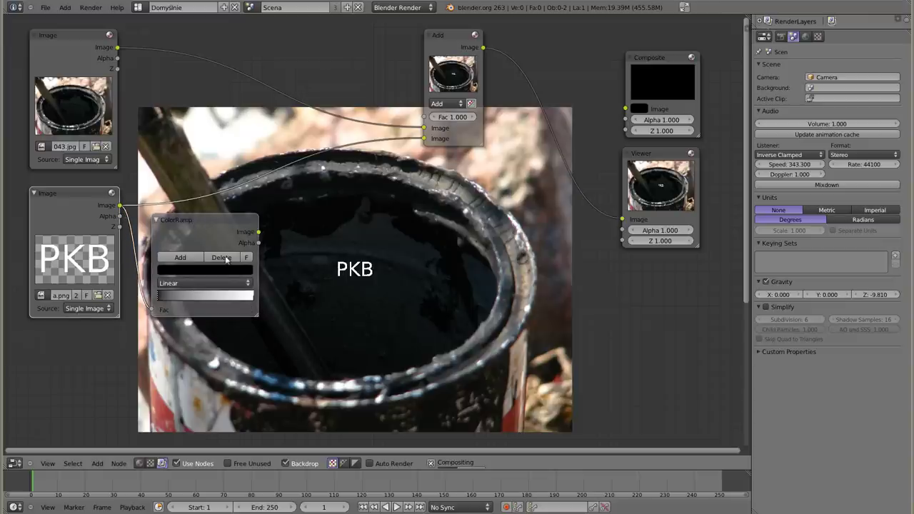
drag(259, 233, 424, 138)
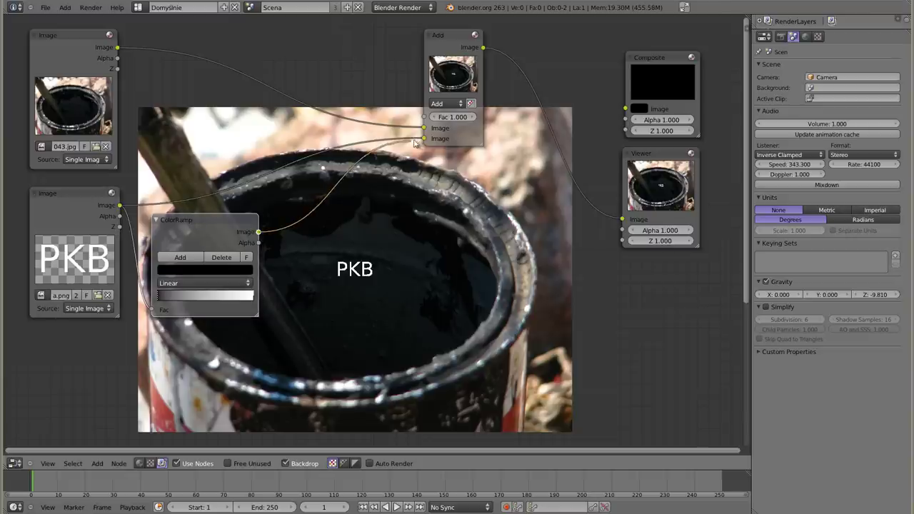
mouse_move(208, 222)
mouse_down()
mouse_move(192, 165)
mouse_move(154, 202)
mouse_up()
key(h)
key(shift+a)
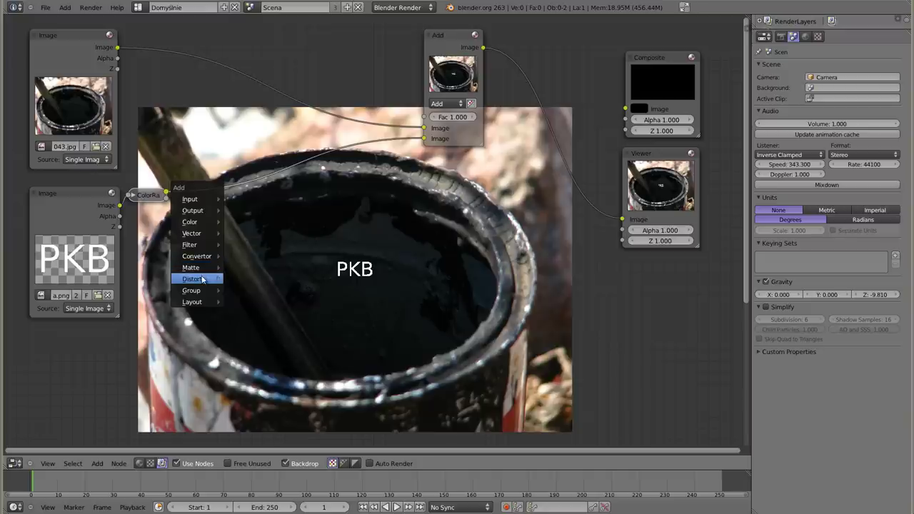
Insert a Translate node on the ColorRamp-to-Add link with X 1000 and Y -1000
click(253, 283)
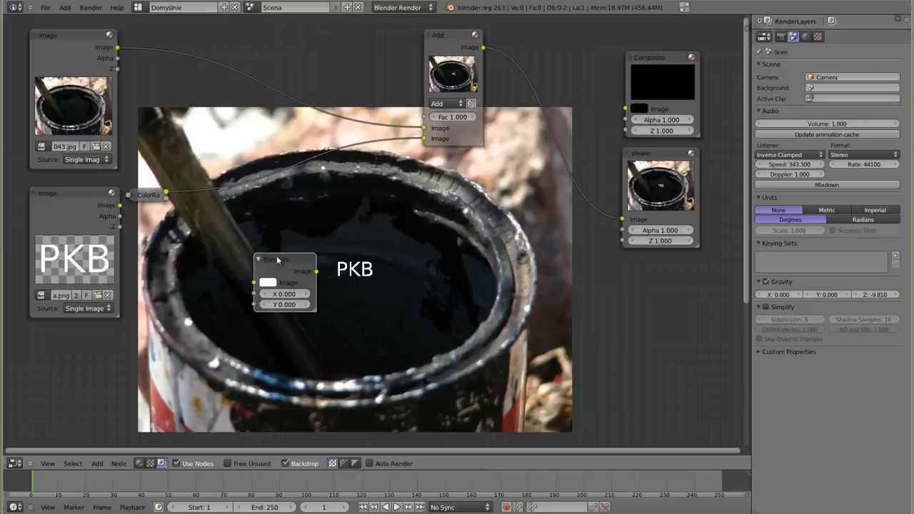
click(190, 206)
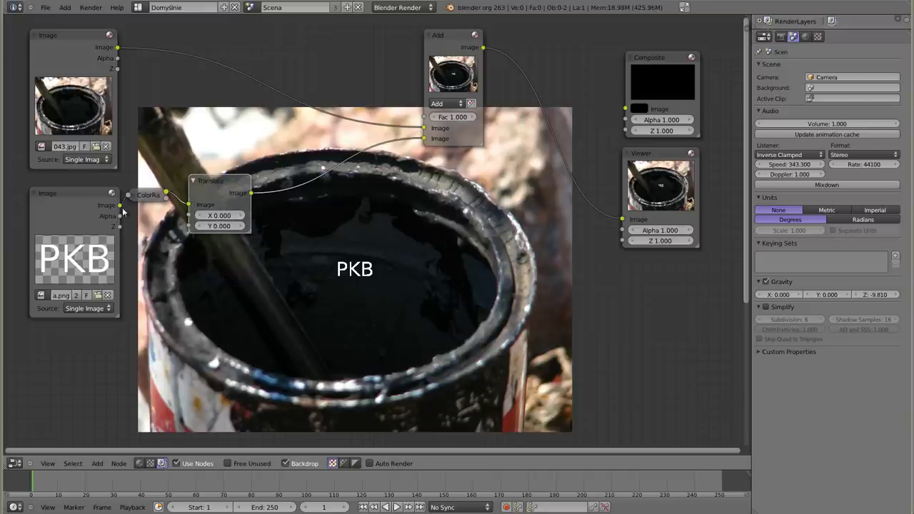
click(219, 217)
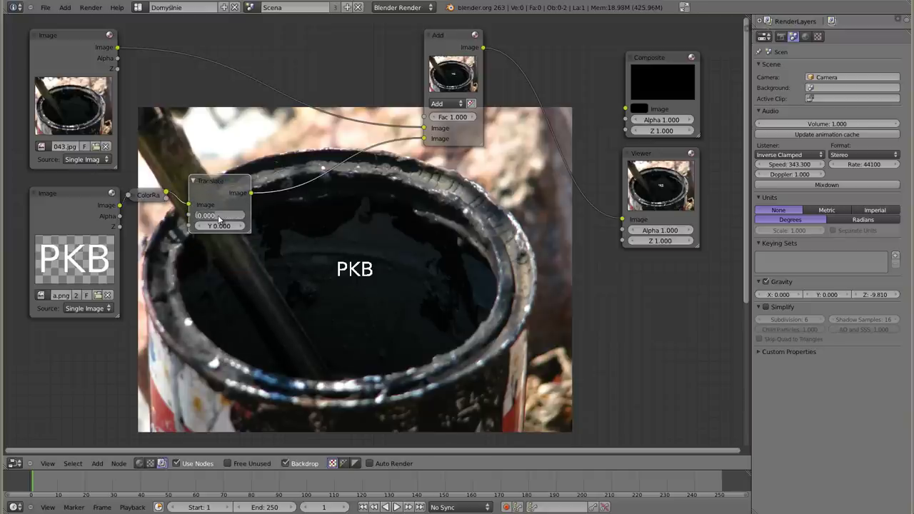
text(10)
key(Return)
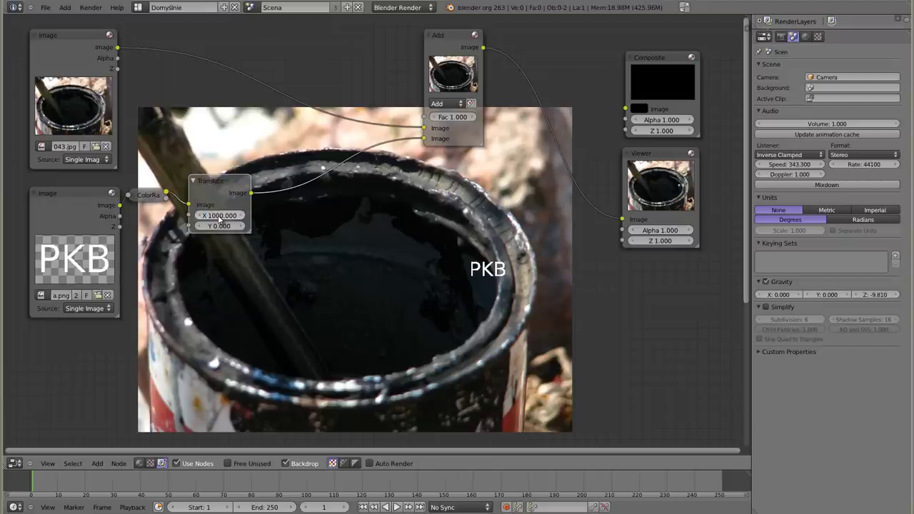
click(220, 226)
text(-1)
key(Return)
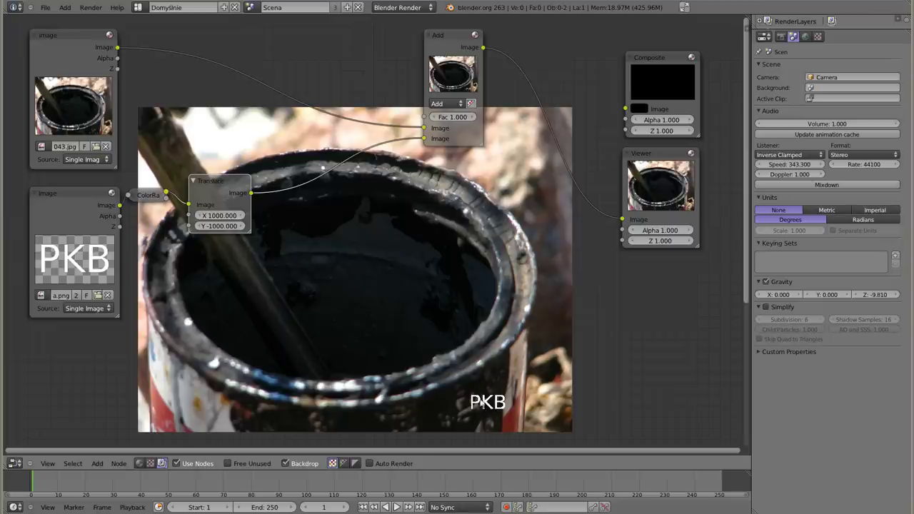
key(shift+a)
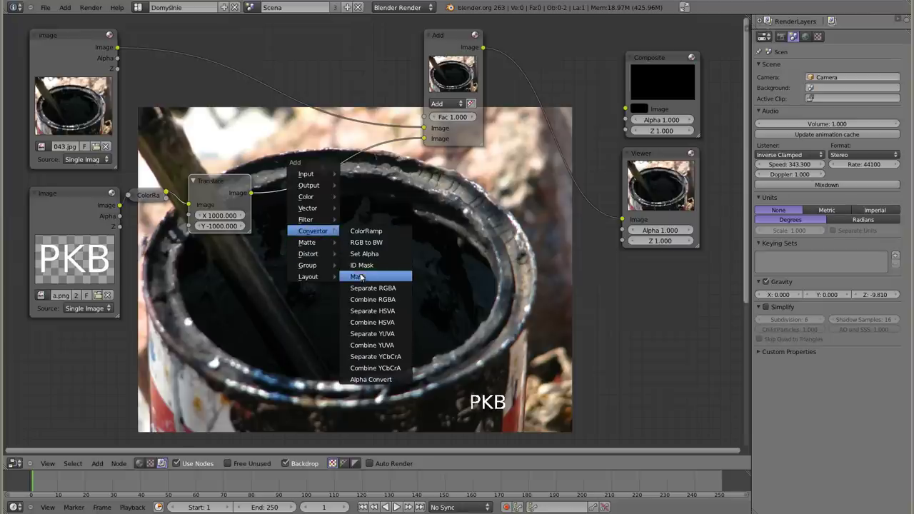
Add a Math node set to Multiply and insert it between Translate and Add
click(372, 277)
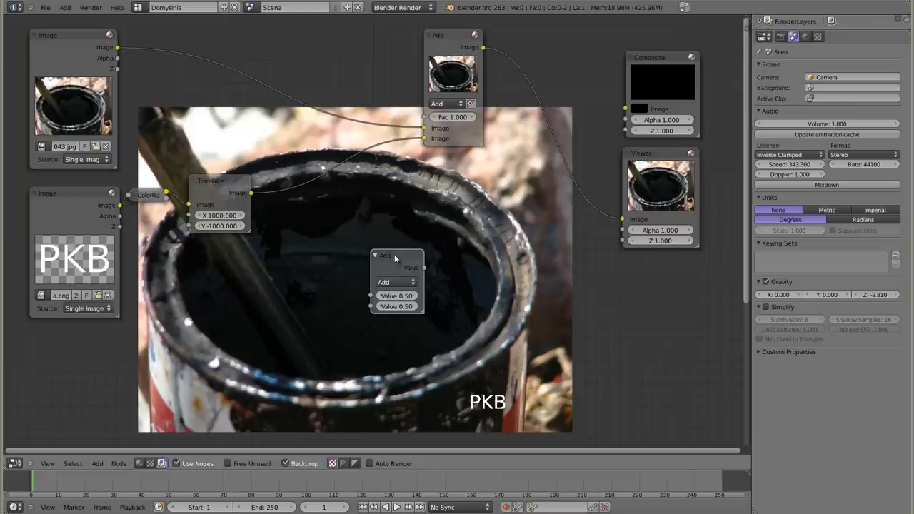
drag(382, 283, 408, 283)
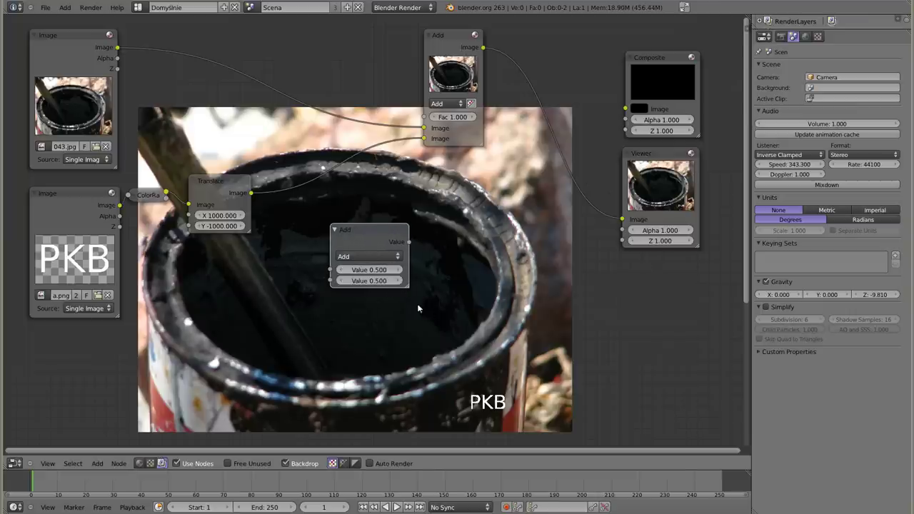
click(358, 258)
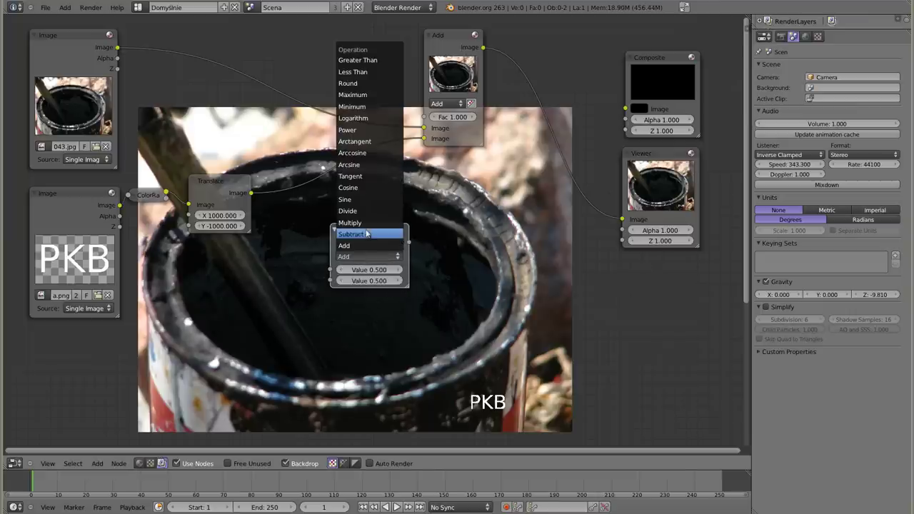
click(372, 227)
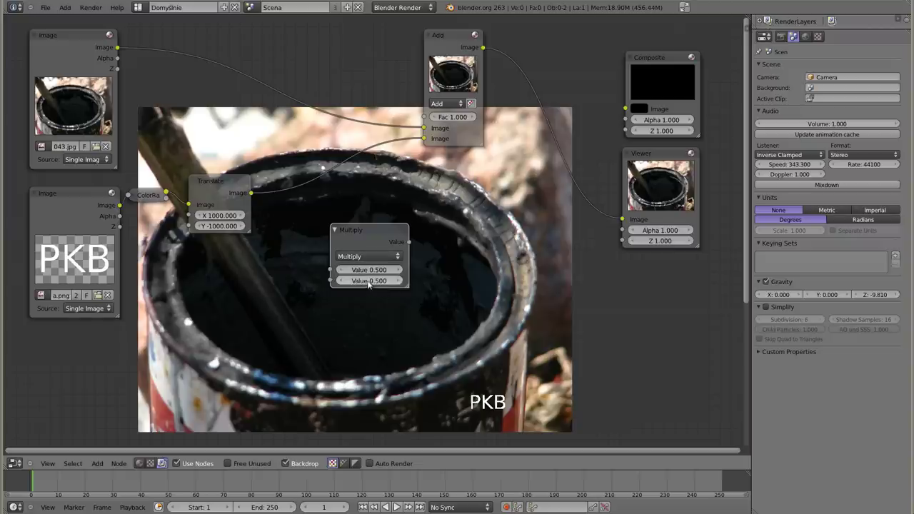
drag(372, 229, 331, 172)
click(330, 172)
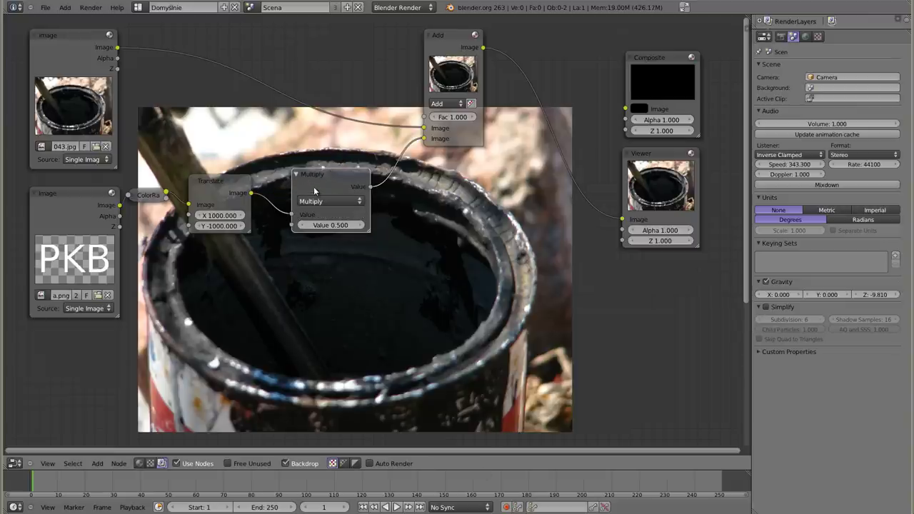
Pull the Translate node out of the chain and lower the Multiply value to 0.010
click(220, 184)
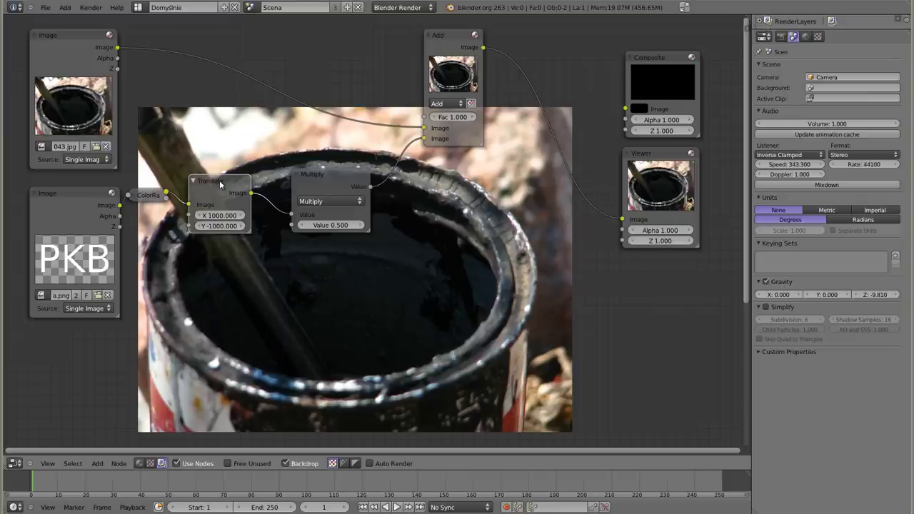
alt+drag(221, 185, 102, 356)
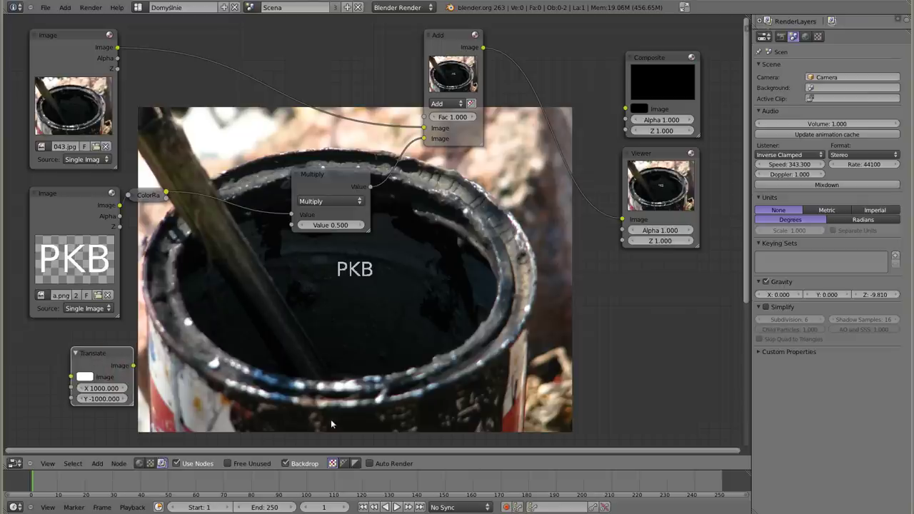
click(303, 226)
click(302, 226)
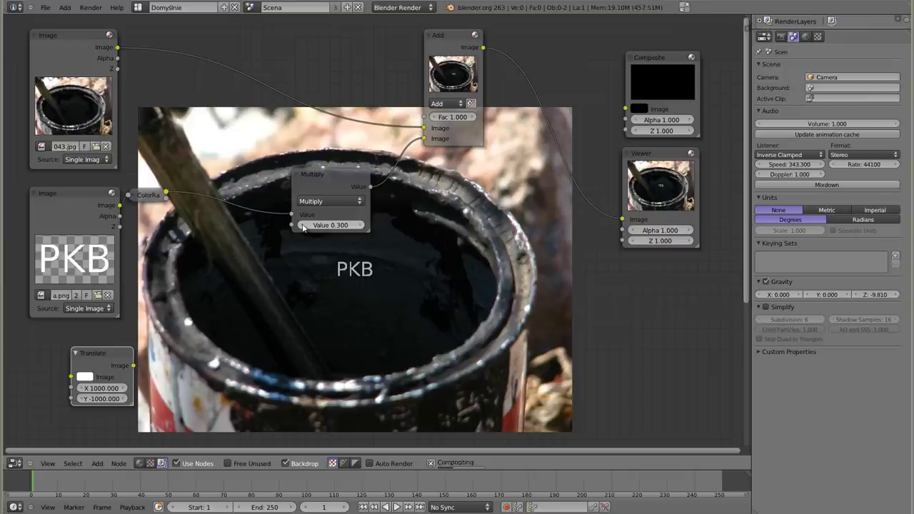
click(302, 226)
click(303, 226)
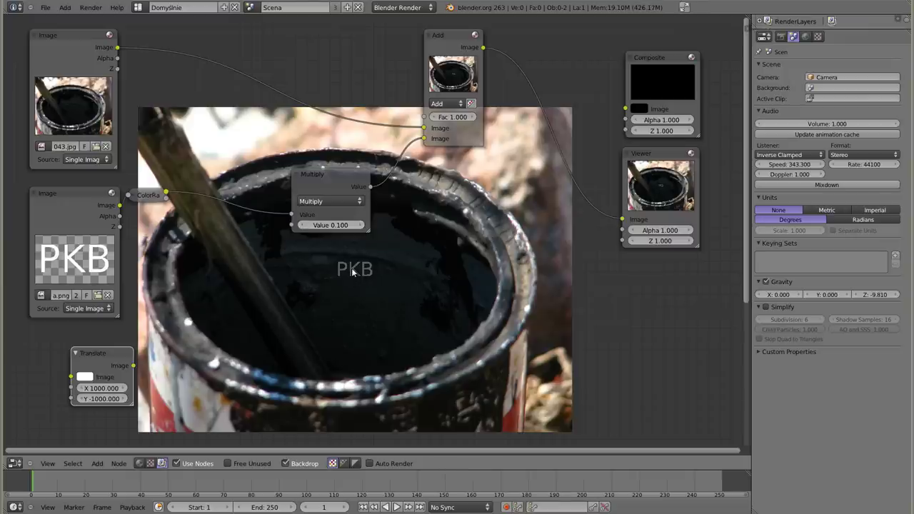
click(332, 226)
text(0.01)
key(Return)
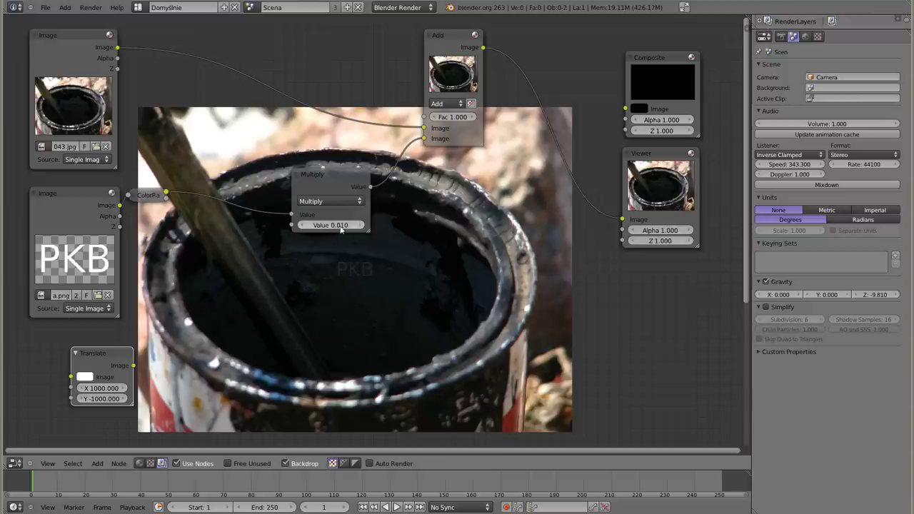
click(328, 202)
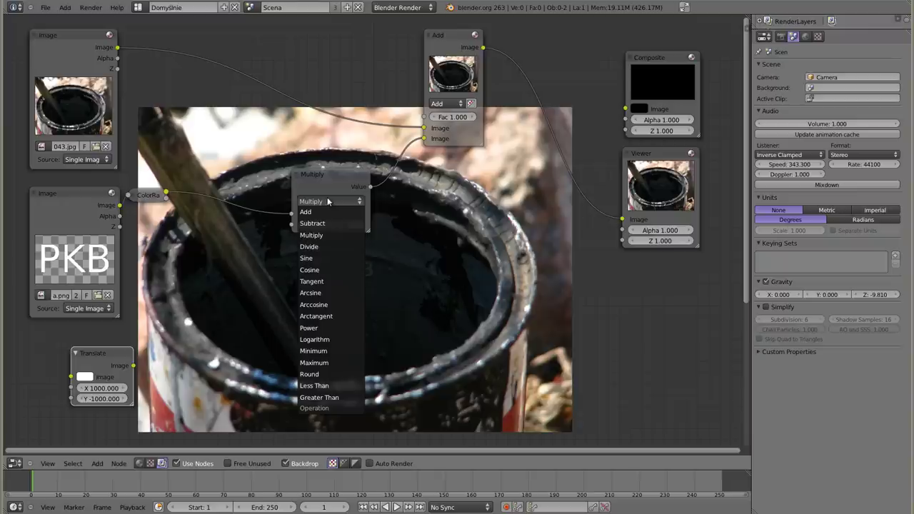
Switch the Math node to Divide and raise its value through 20 and 100 to 400
click(323, 248)
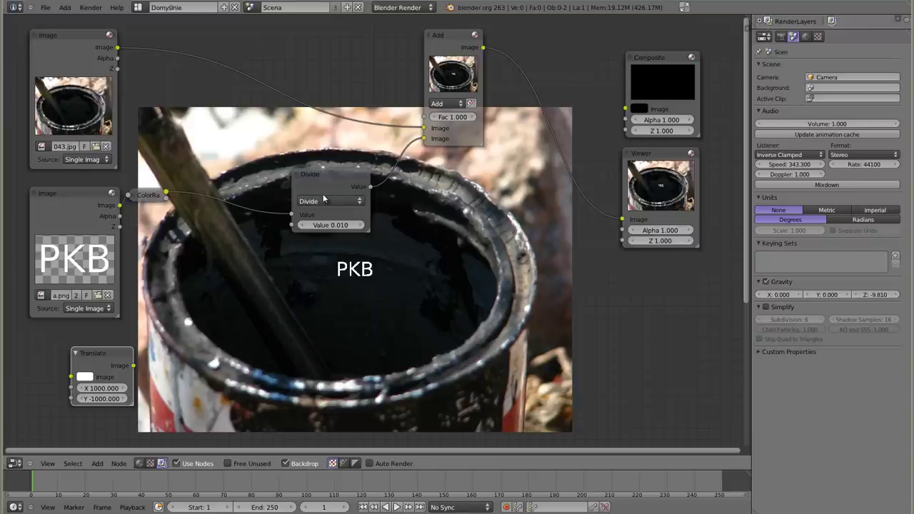
click(330, 225)
text(20)
key(Return)
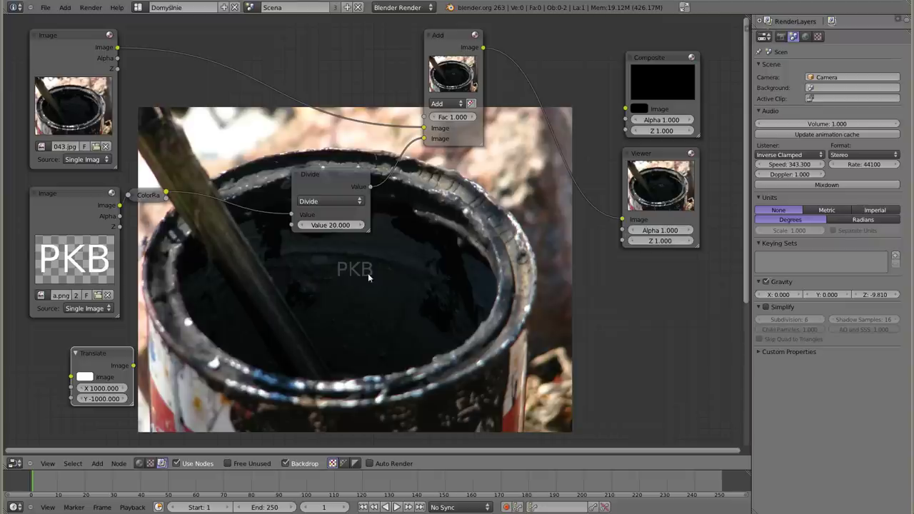
click(331, 225)
text(100)
key(Return)
click(333, 226)
text(40)
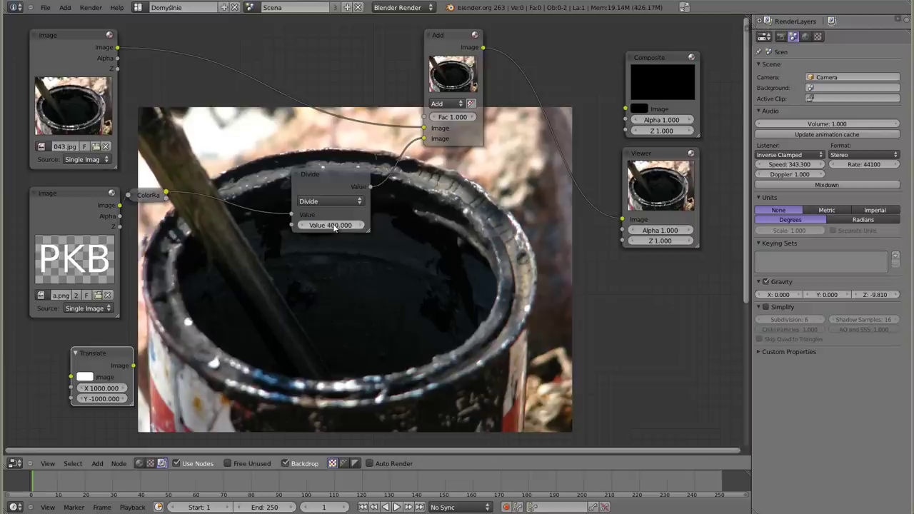
key(Return)
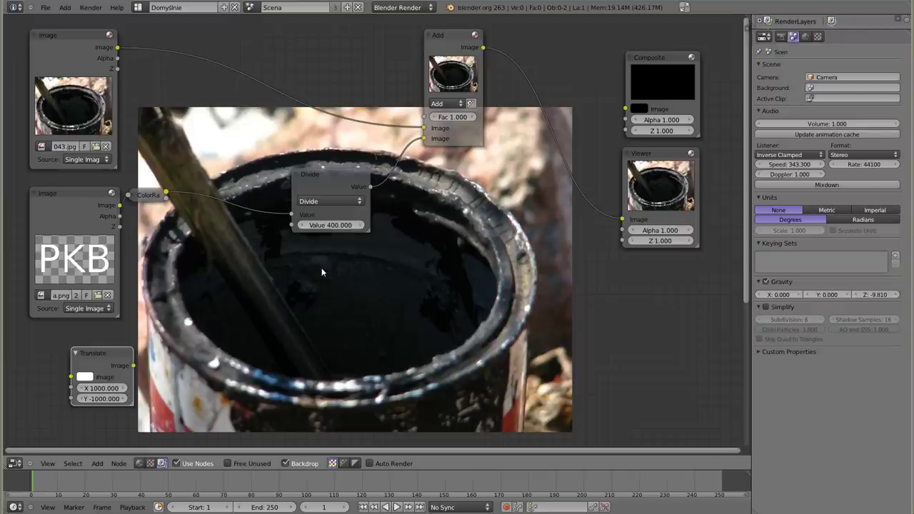
Move Divide left, place Translate between Divide and Add, and nudge the Add node
drag(336, 176, 233, 169)
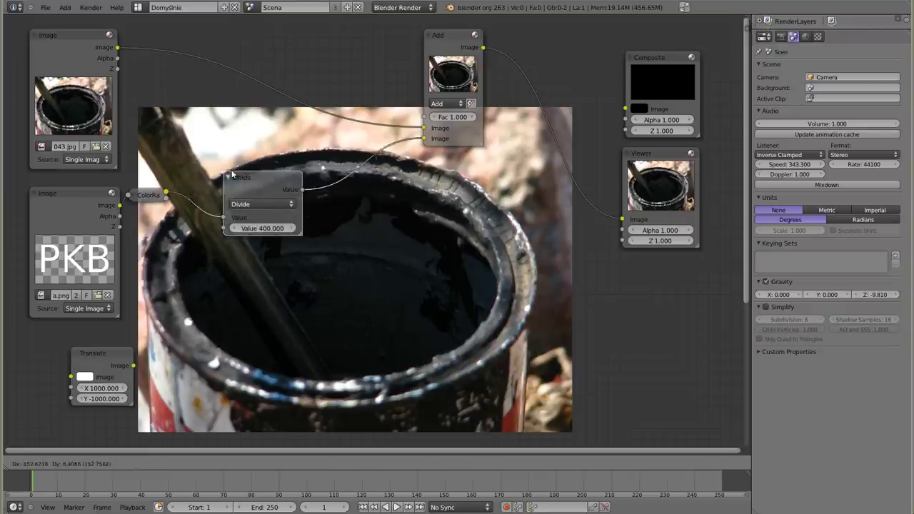
drag(103, 361, 325, 156)
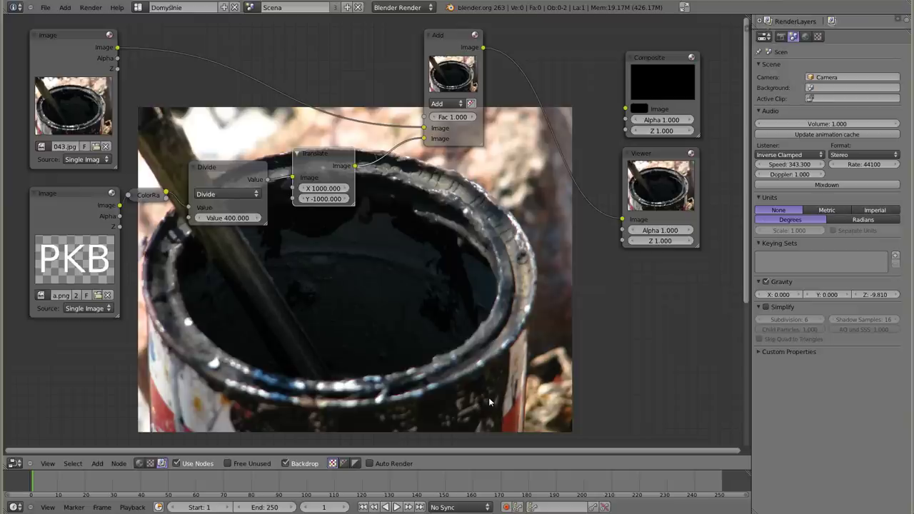
mouse_move(436, 35)
mouse_down()
mouse_move(416, 50)
mouse_move(625, 109)
mouse_up()
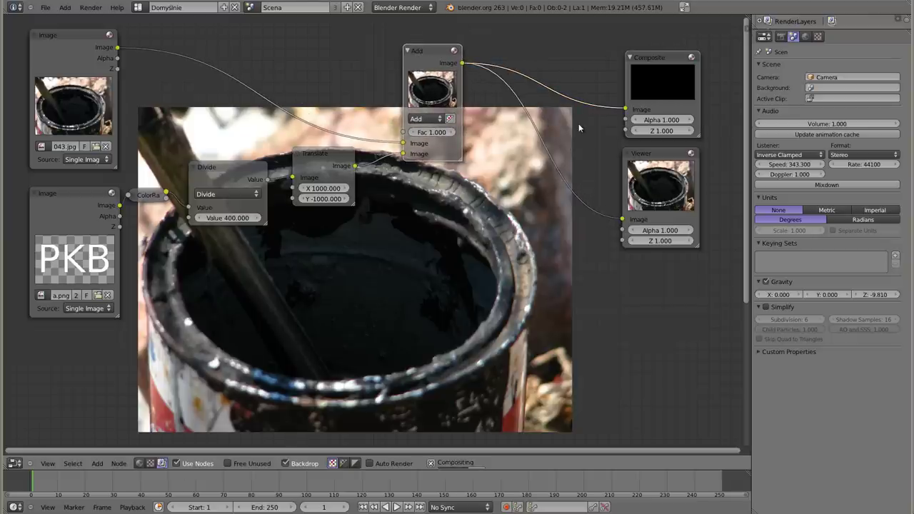
Render the composite with F12 and view the Render settings (1920 × 1080 at 50%)
key(F12)
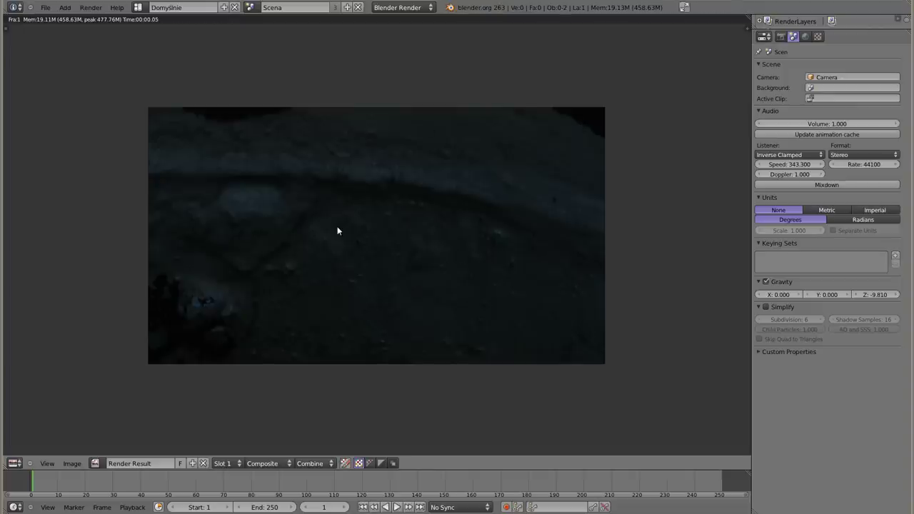
click(780, 36)
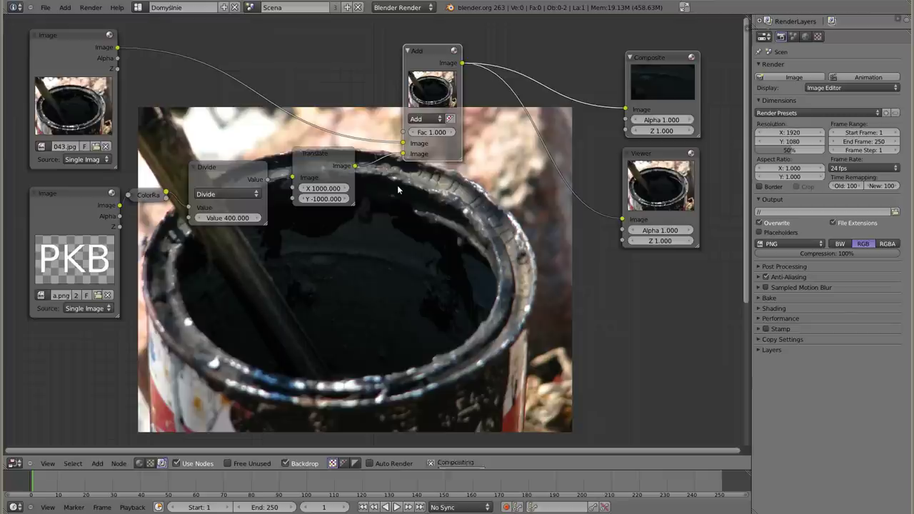
Insert a Scale node set to Render Size between the Add and Composite nodes
key(shift+a)
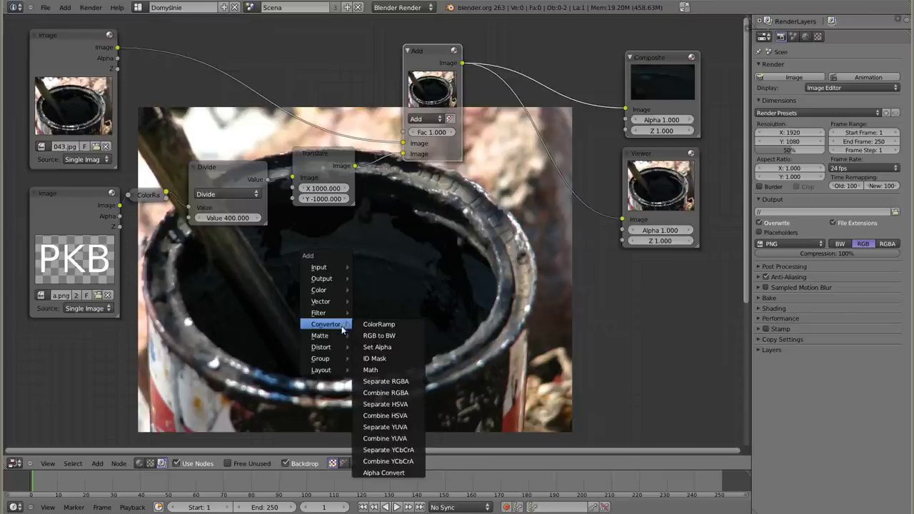
click(386, 359)
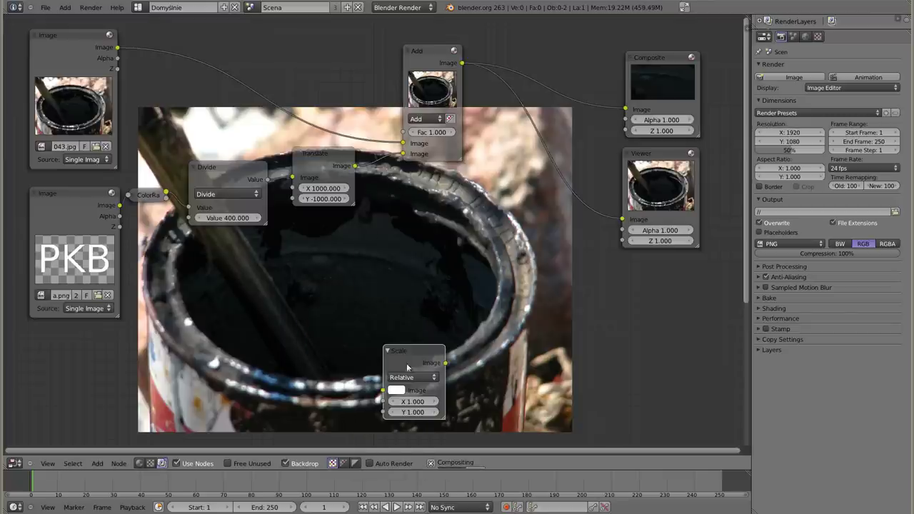
click(410, 377)
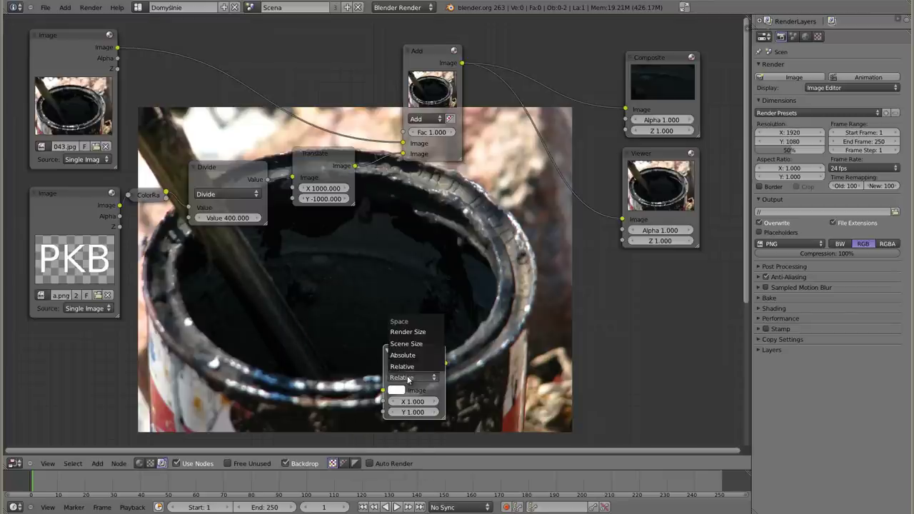
click(409, 331)
key(g)
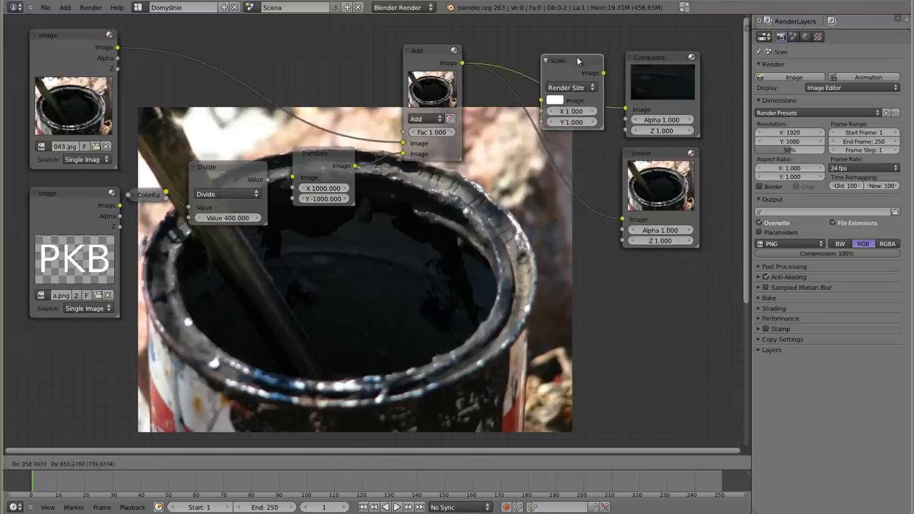
click(581, 57)
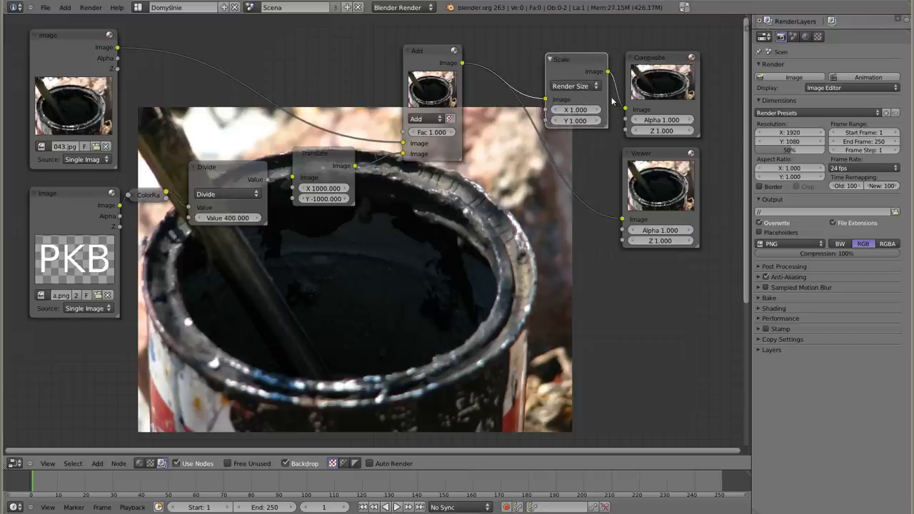
Re-render the composite and save the image over z.png
key(F12)
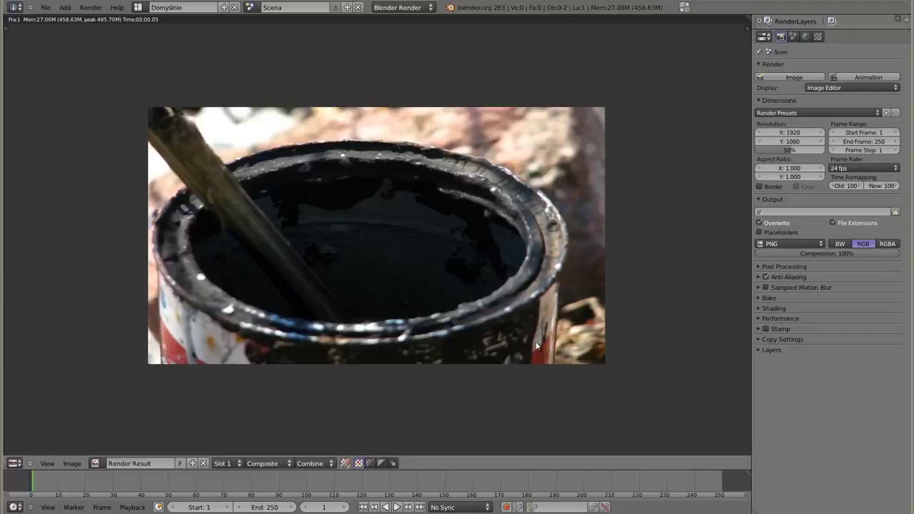
key(F3)
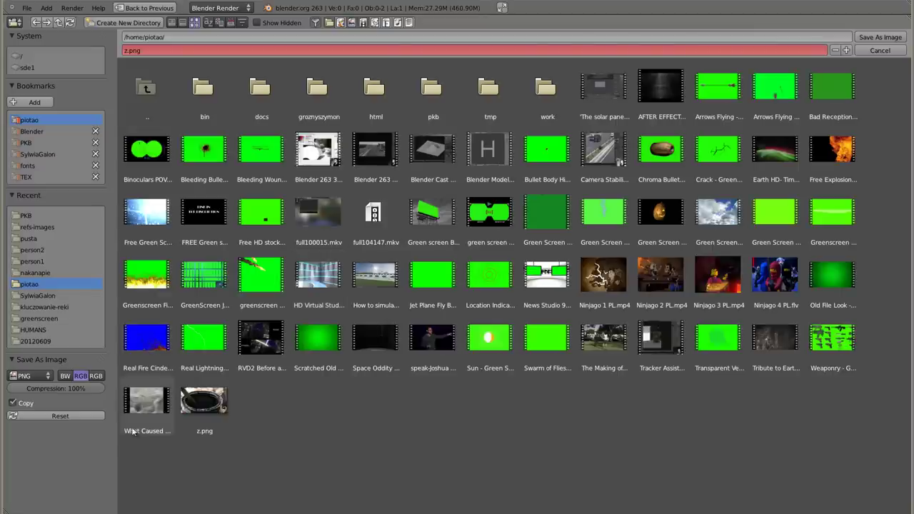
click(207, 403)
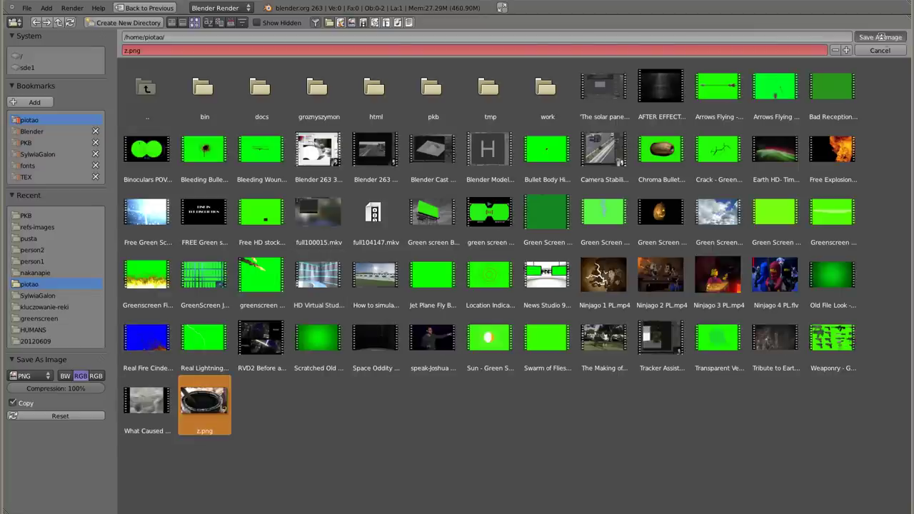
click(881, 37)
Unlink the 043.jpg image and delete the Divide, Translate, ColorRamp and PKB image nodes
key(shift+F3)
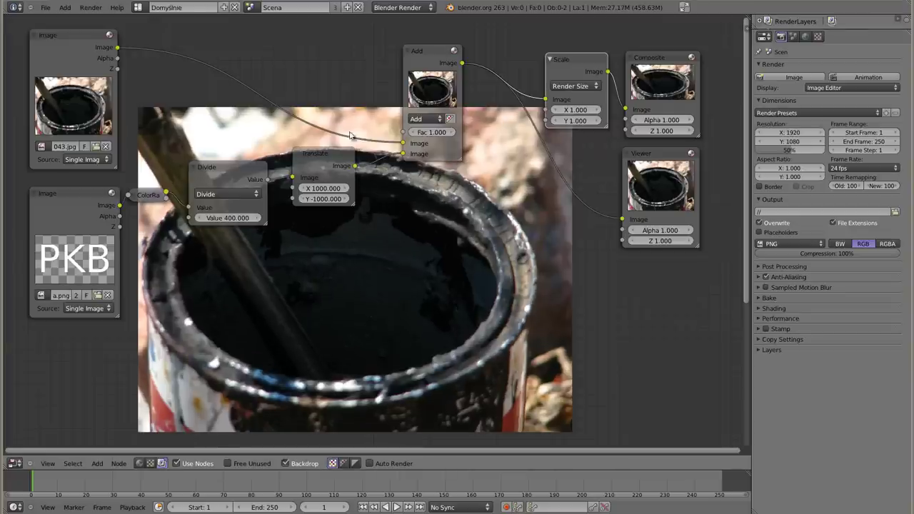
click(70, 34)
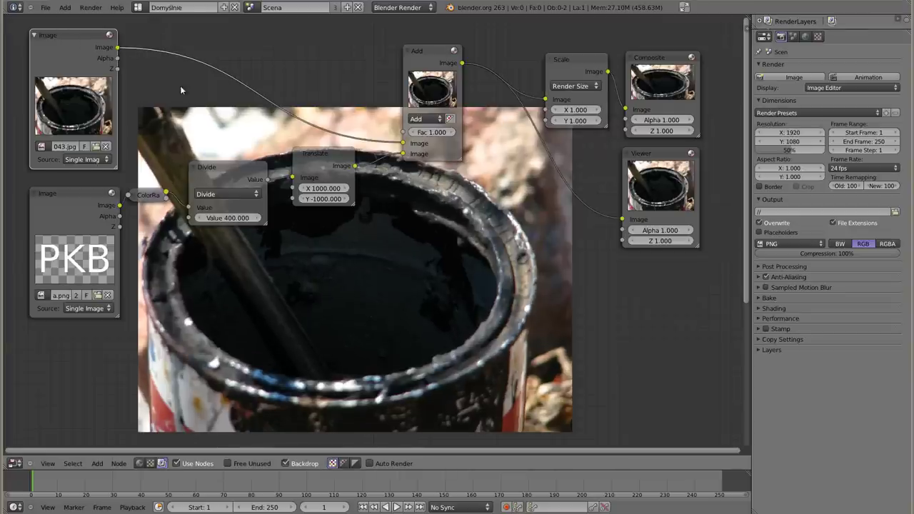
ctrl+drag(239, 50, 213, 109)
click(233, 165)
shift+click(317, 155)
shift+click(147, 195)
shift+click(78, 194)
key(x)
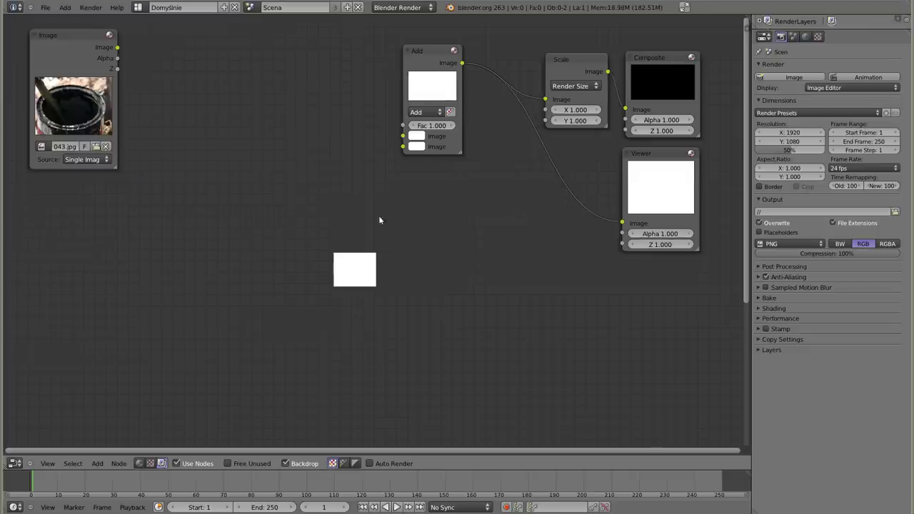
Delete the Add and Scale nodes, then stack Viewer under Composite at the top right
click(430, 72)
key(x)
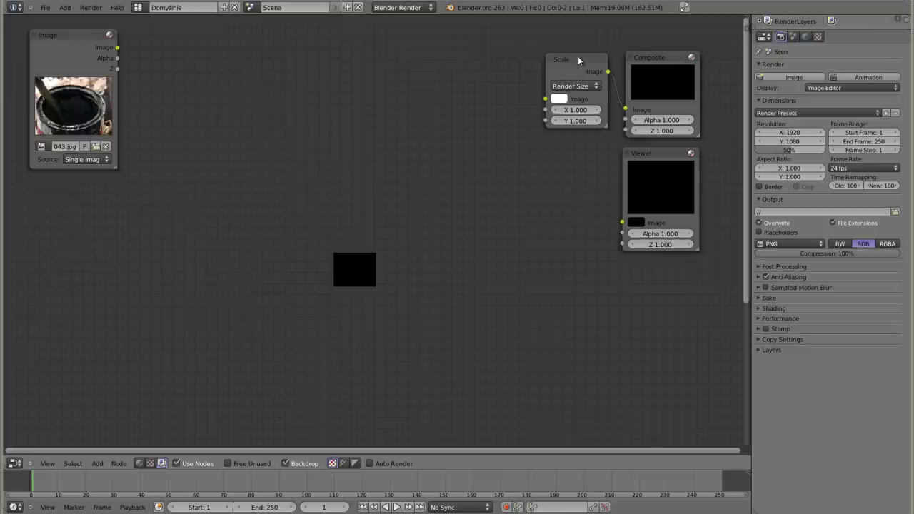
click(578, 61)
key(x)
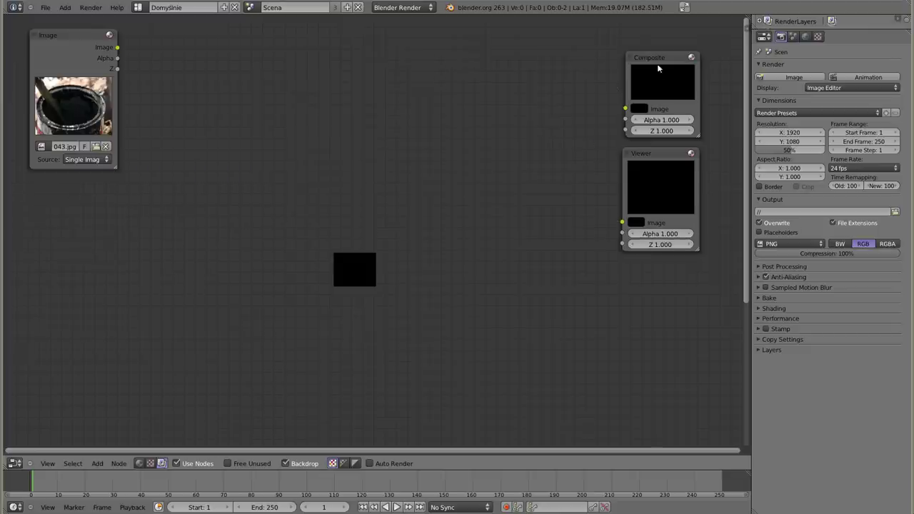
drag(658, 68, 700, 36)
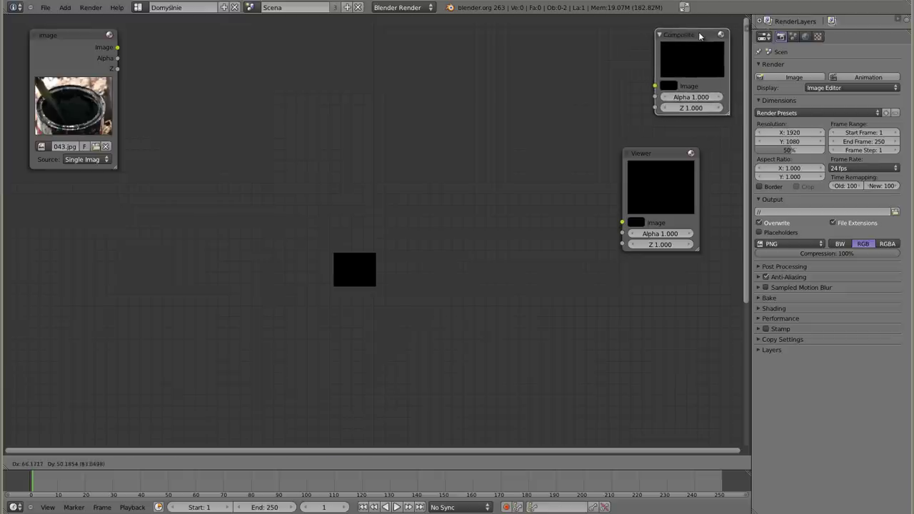
drag(654, 153, 690, 133)
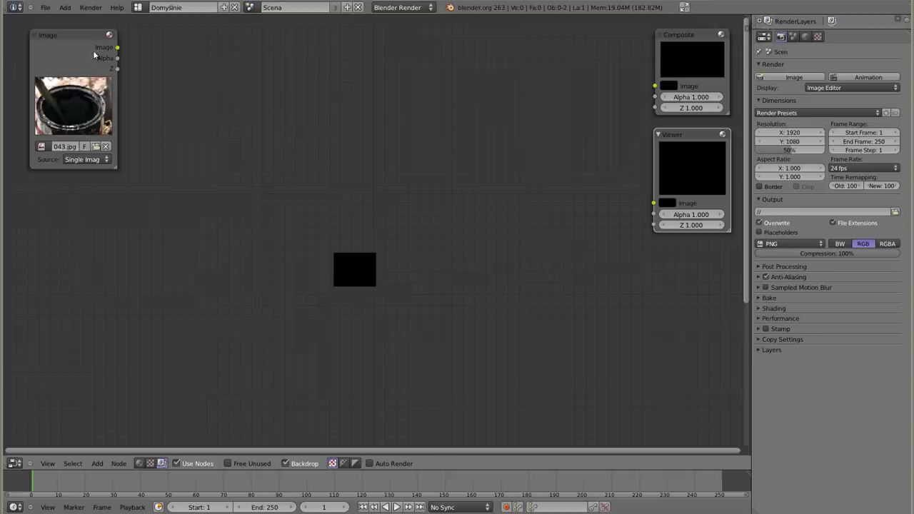
Move the 043.jpg node down and add a top-left Image node loaded with z.png, previewed in the Viewer
drag(69, 34, 69, 300)
key(shift+a)
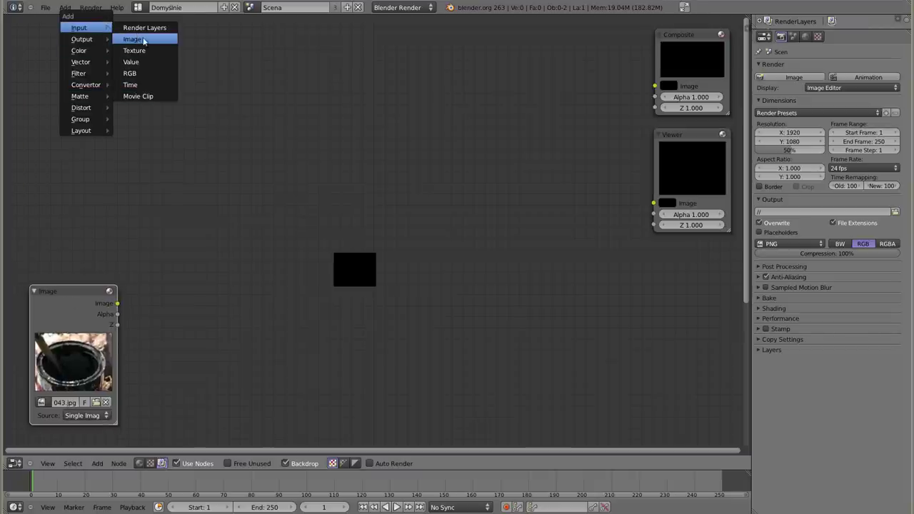
click(139, 39)
click(90, 139)
click(93, 143)
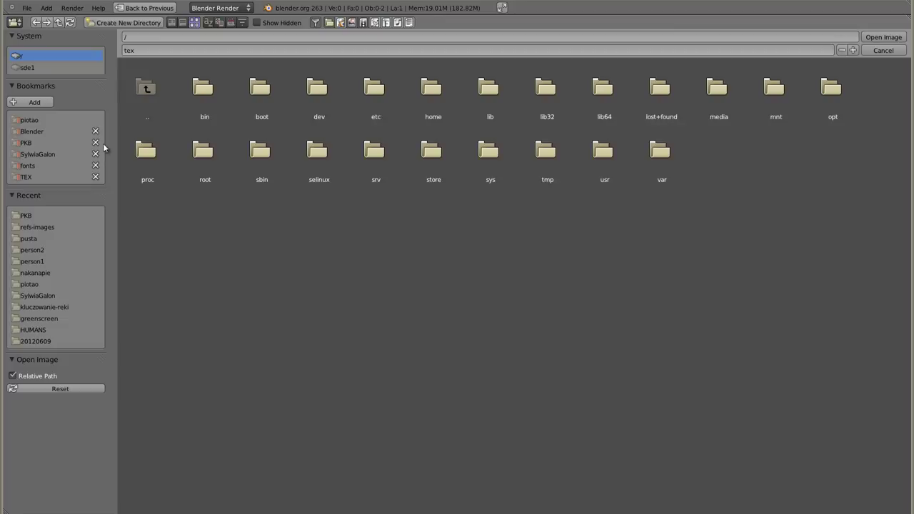
click(30, 119)
click(205, 404)
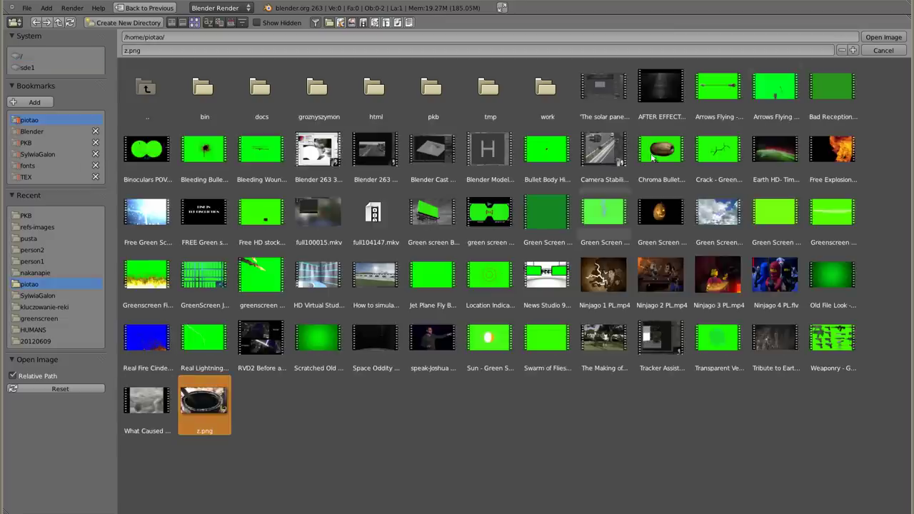
click(883, 36)
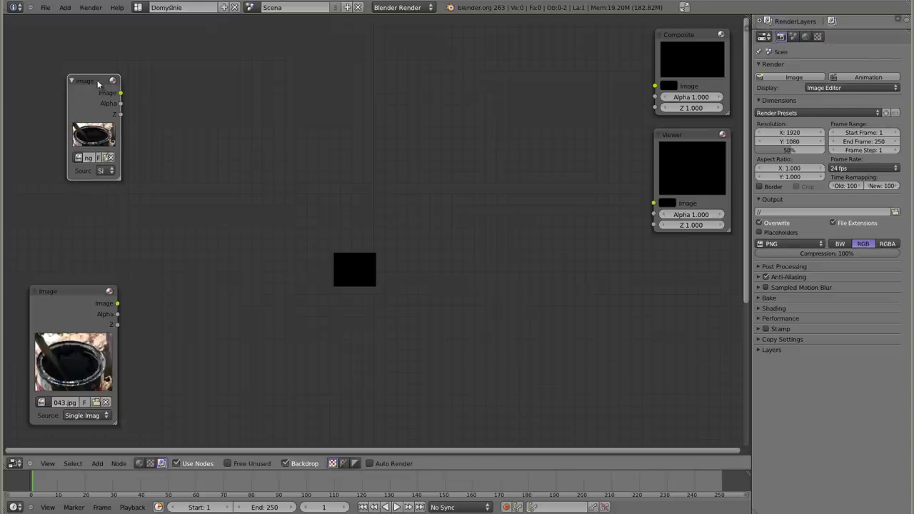
drag(101, 86, 65, 61)
ctrl+shift+click(57, 84)
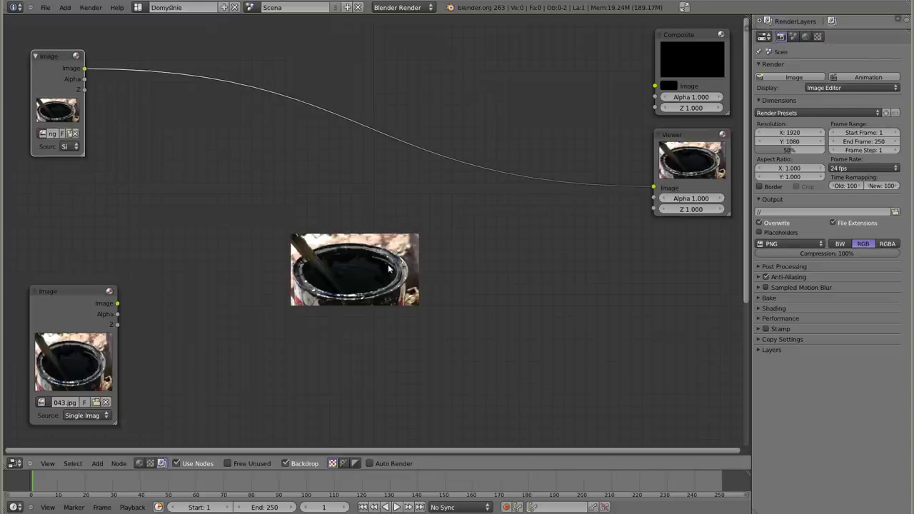
Preview 043.jpg, widen the z.png Image node to show its file name, then view z.png again
ctrl+shift+click(62, 292)
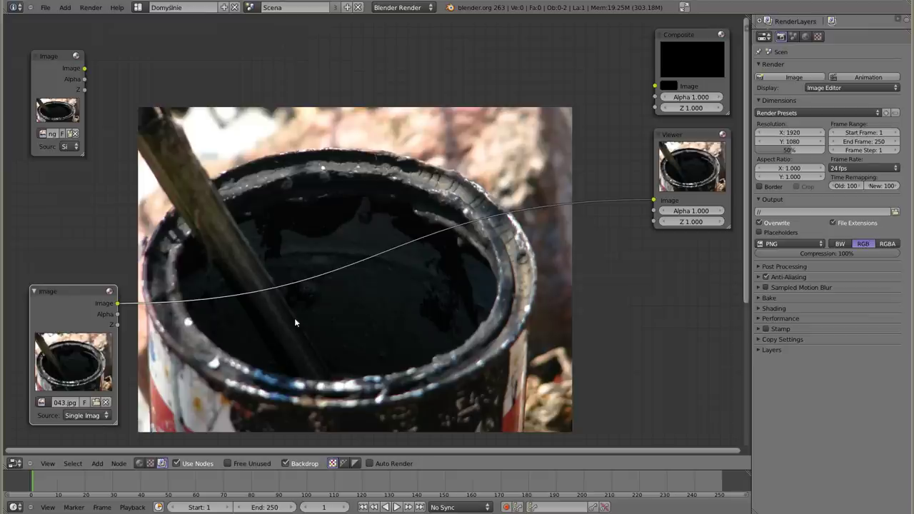
click(54, 57)
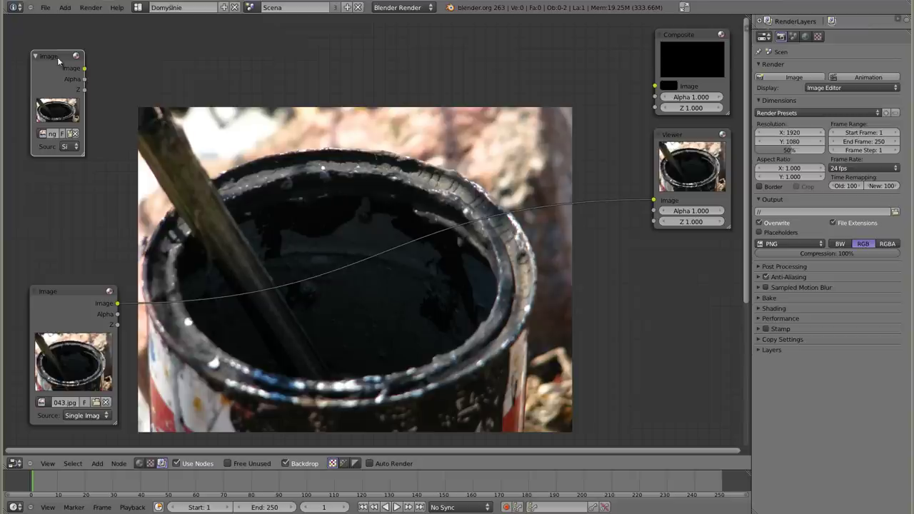
drag(58, 57, 54, 58)
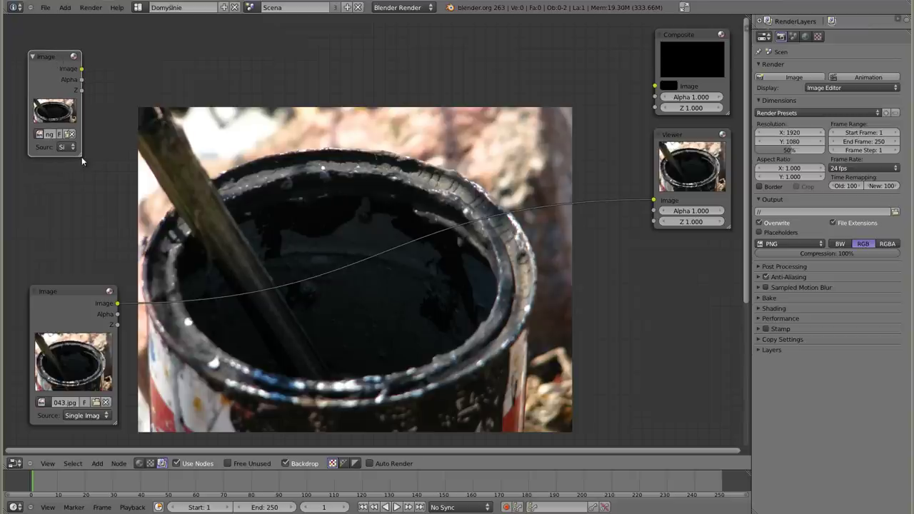
drag(82, 157, 112, 159)
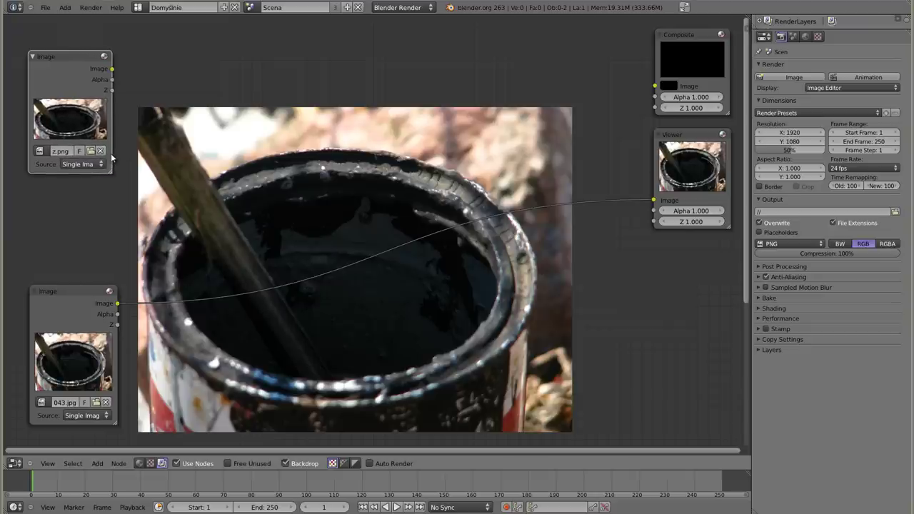
drag(77, 289, 74, 292)
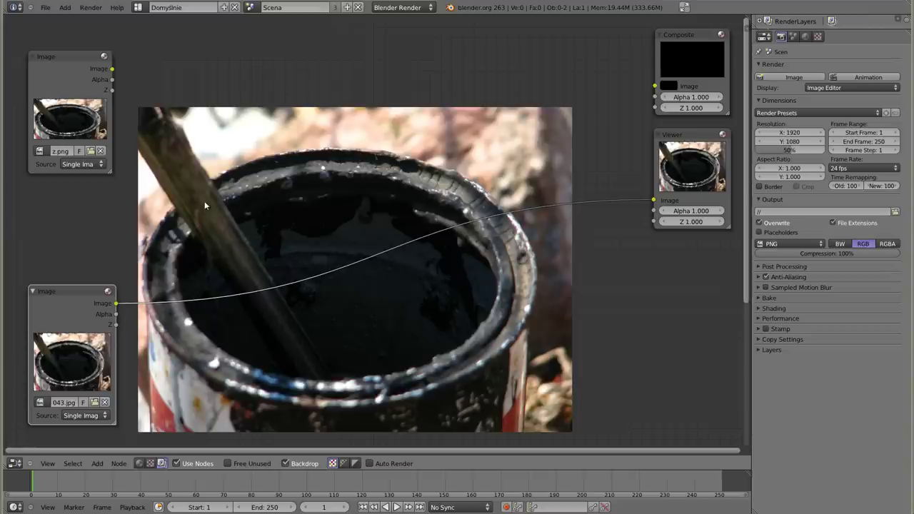
ctrl+shift+click(72, 52)
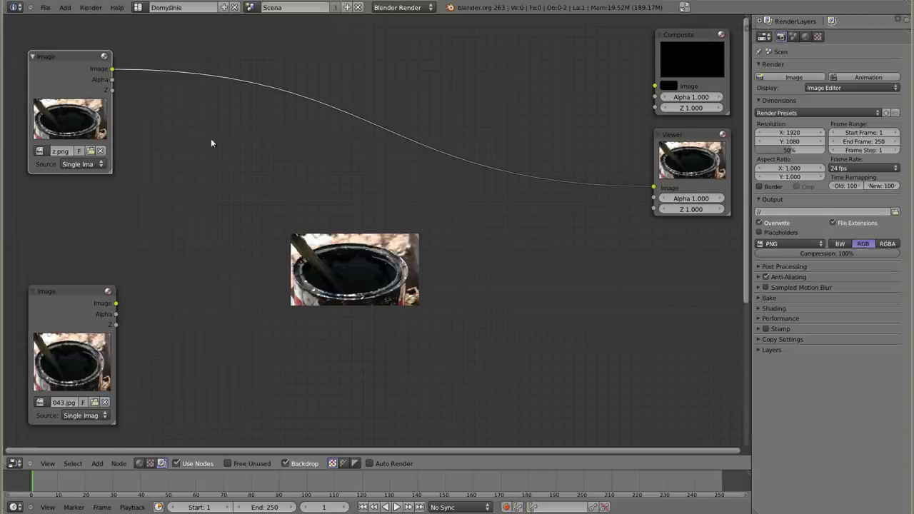
Add a Render Size Scale node between the z.png Image node and the Viewer
key(shift+a)
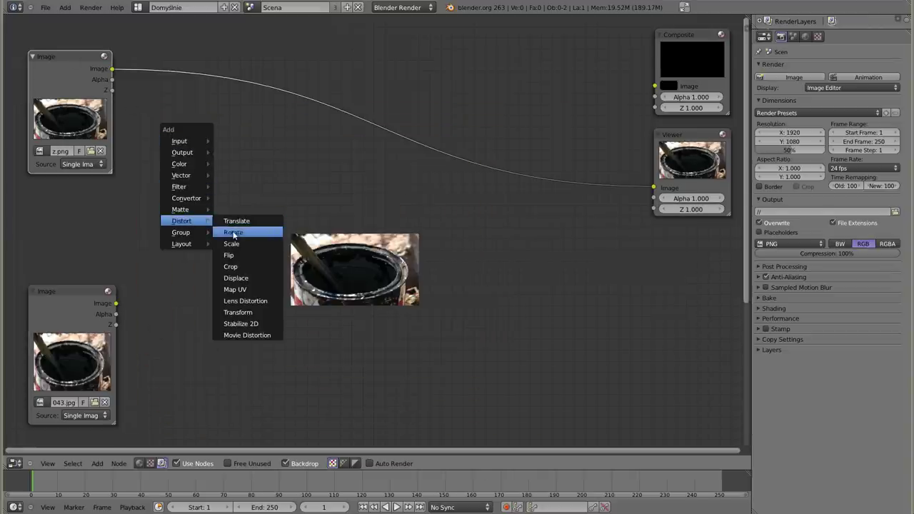
mouse_move(181, 221)
click(235, 243)
drag(260, 221, 205, 130)
click(207, 156)
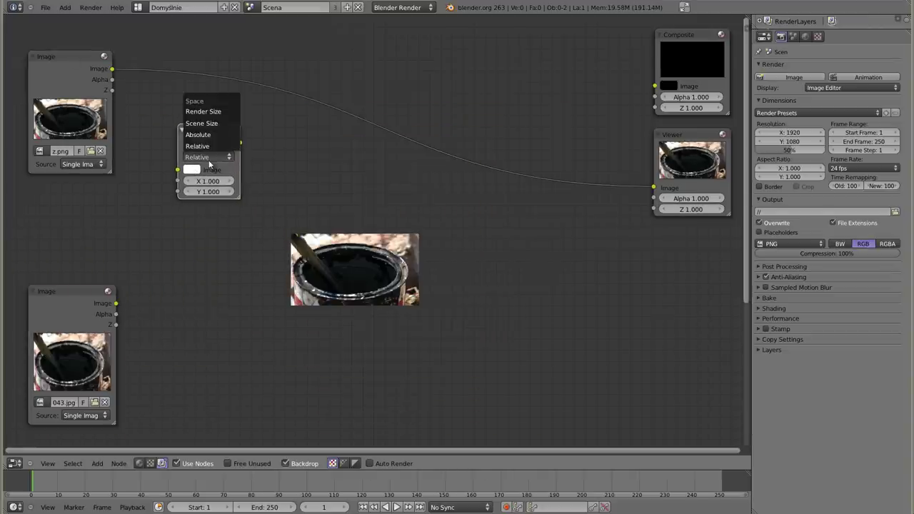
click(223, 112)
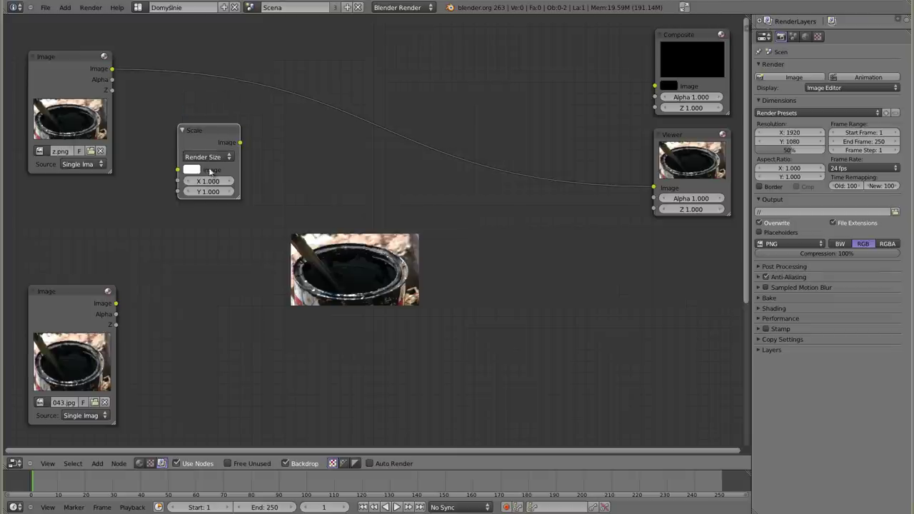
drag(213, 136, 181, 72)
Duplicate the Scale node for 043.jpg and compare both scaled outputs in the Viewer
key(shift+d)
click(179, 301)
drag(117, 304, 148, 317)
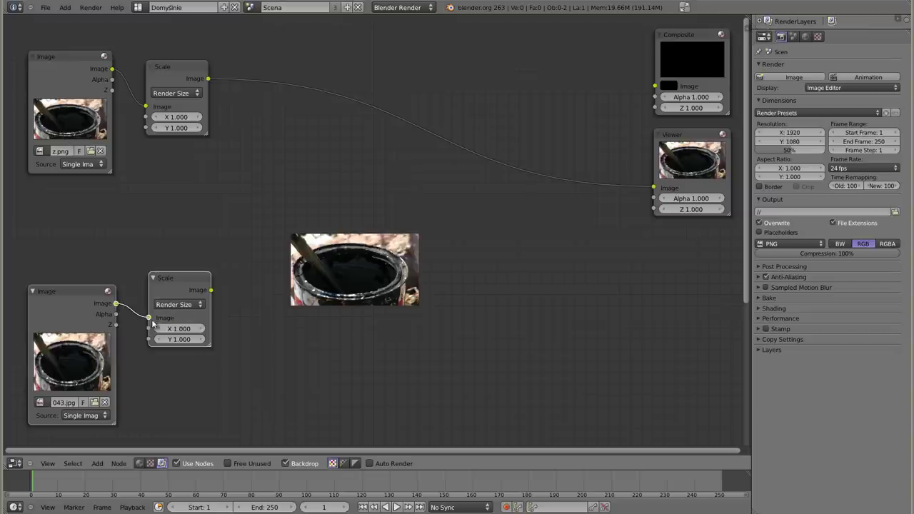
ctrl+shift+click(181, 278)
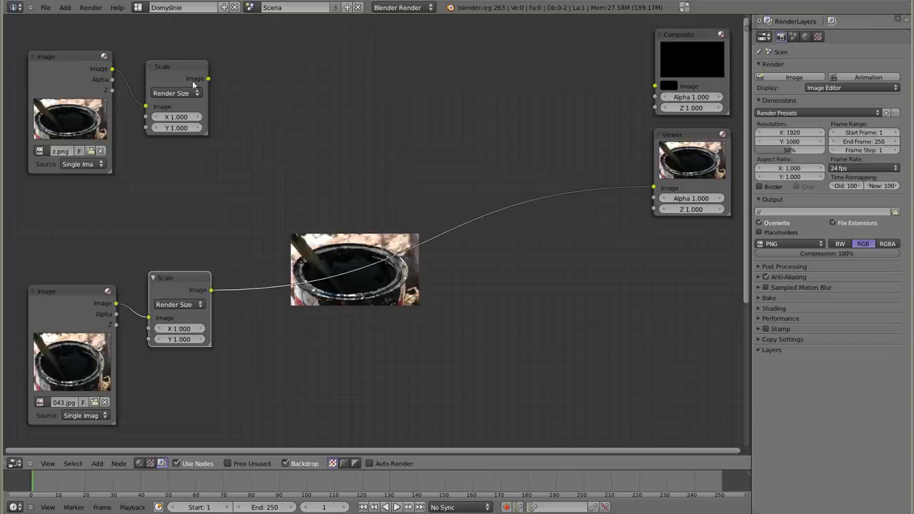
ctrl+shift+click(176, 63)
ctrl+shift+click(182, 274)
ctrl+shift+click(176, 78)
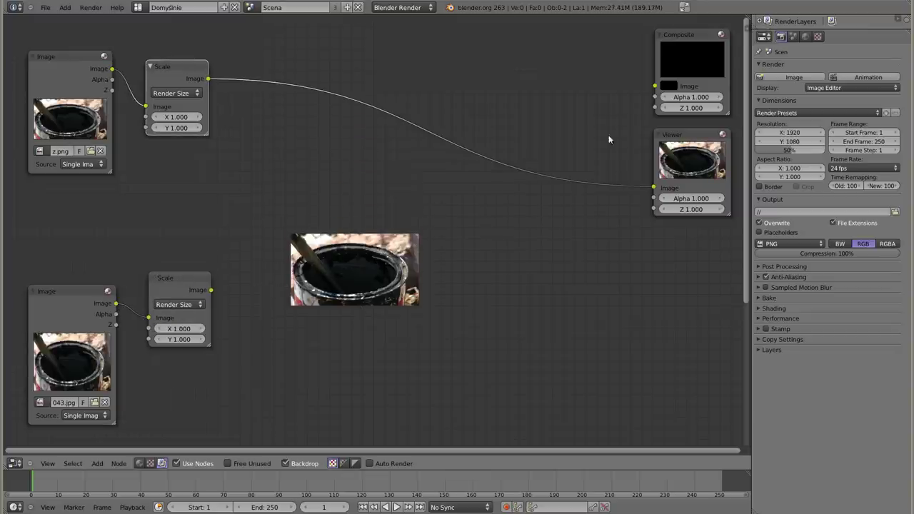
Shrink and reposition the backdrop preview, then stack the two Scale nodes neatly
key(alt+v)
key(alt+v)
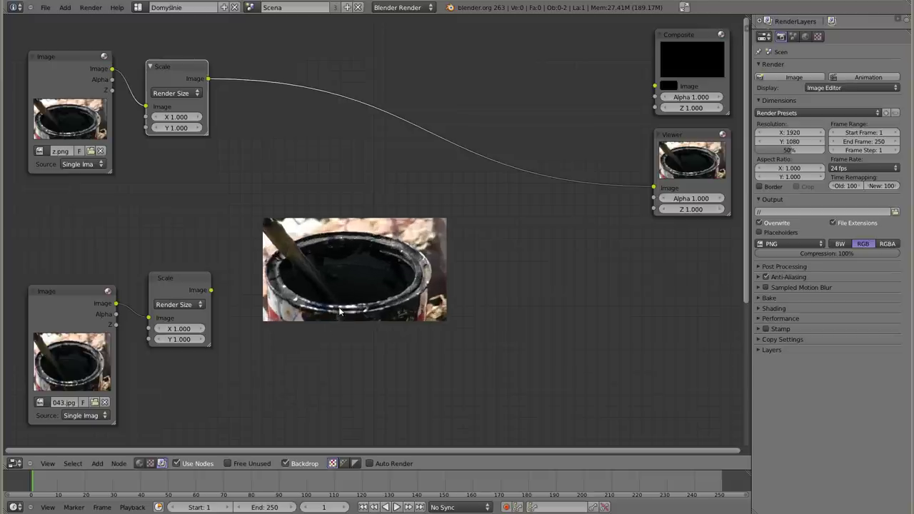
key(alt+v)
key(alt+v)
key(alt+v)
key(alt+v)
key(alt+v)
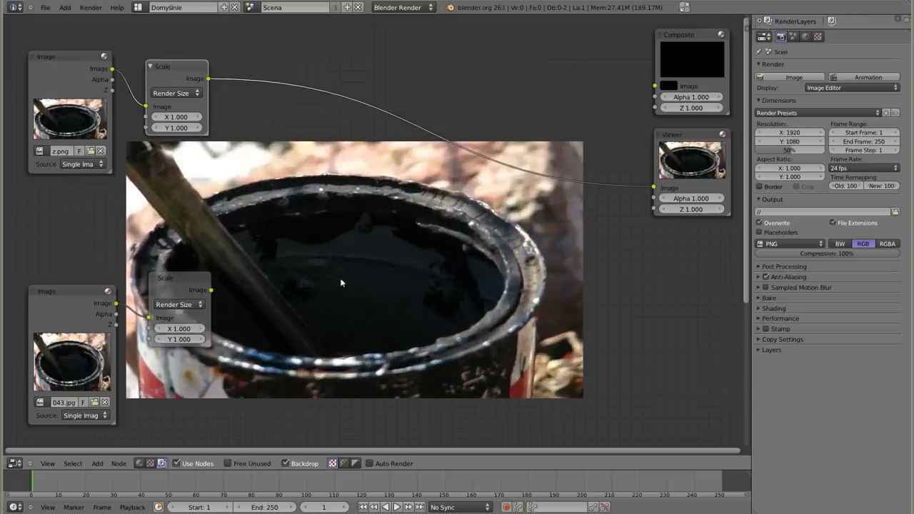
mouse_move(340, 283)
alt+middle_down()
mouse_move(351, 298)
mouse_move(378, 303)
alt+middle_up()
mouse_move(169, 271)
mouse_down()
mouse_move(157, 203)
mouse_move(169, 141)
mouse_up()
drag(176, 61, 180, 33)
drag(205, 206, 207, 181)
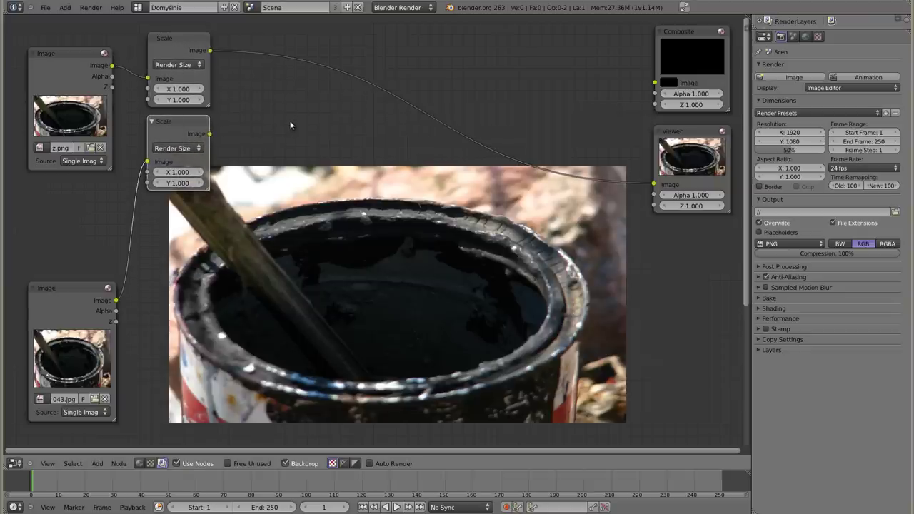
key(shift+a)
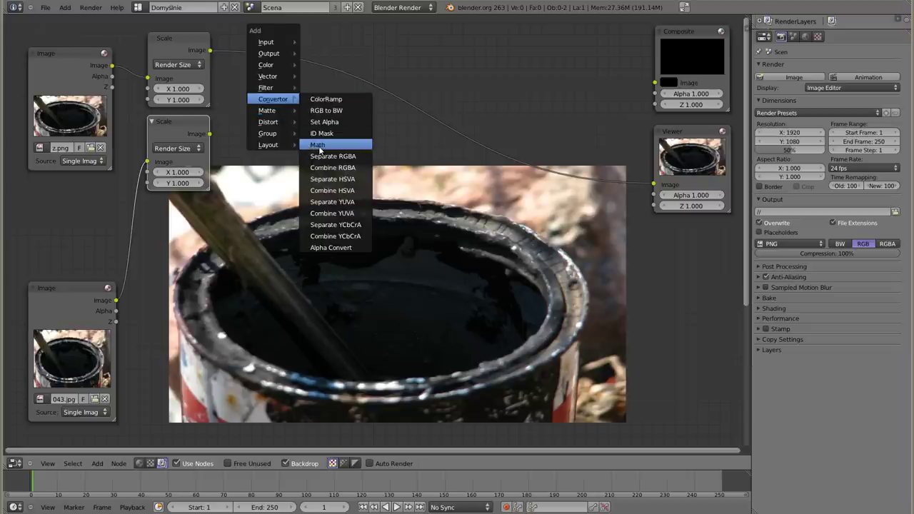
Add a trial Math node set to Subtract, then delete it
click(318, 144)
click(303, 115)
click(303, 114)
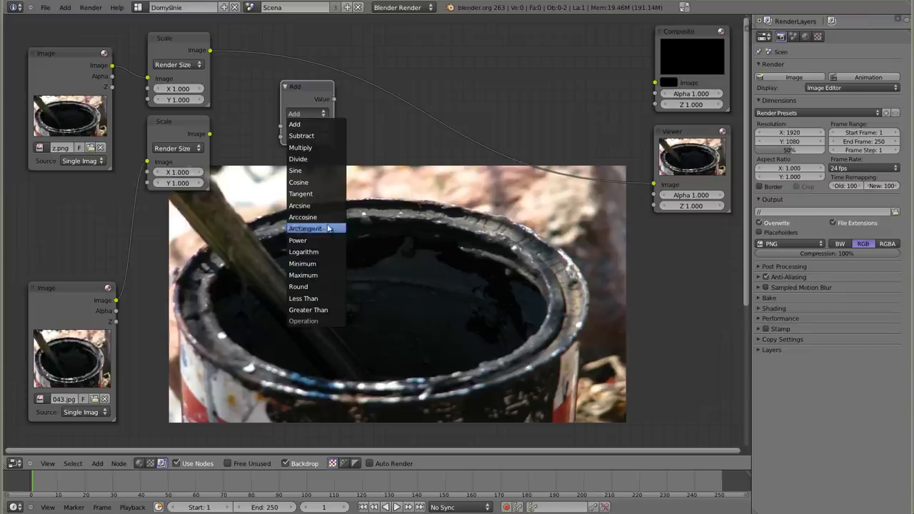
click(319, 136)
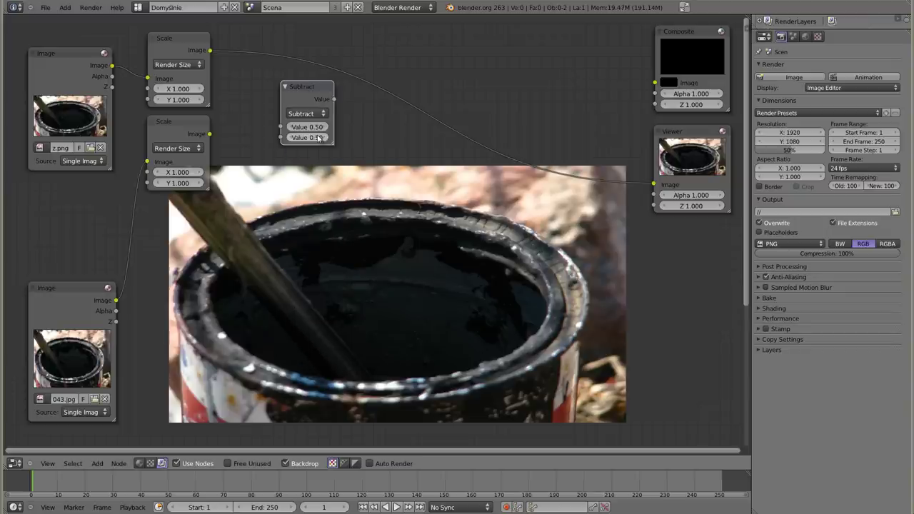
key(x)
Place a Mix color node to the right of the two Scale nodes
key(shift+a)
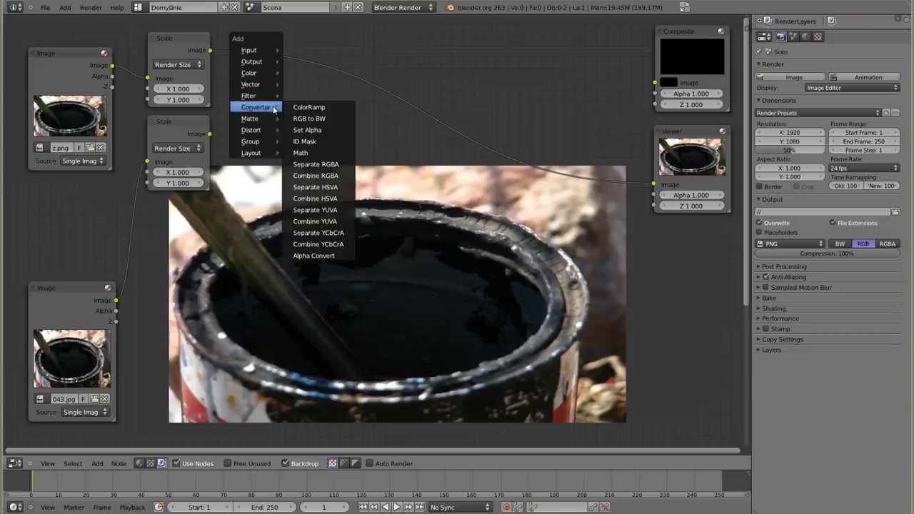
click(300, 85)
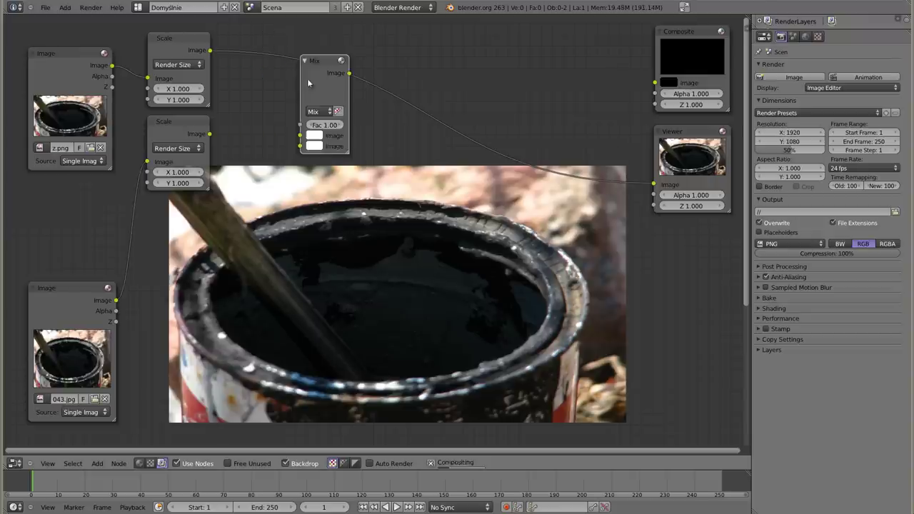
click(273, 120)
click(292, 145)
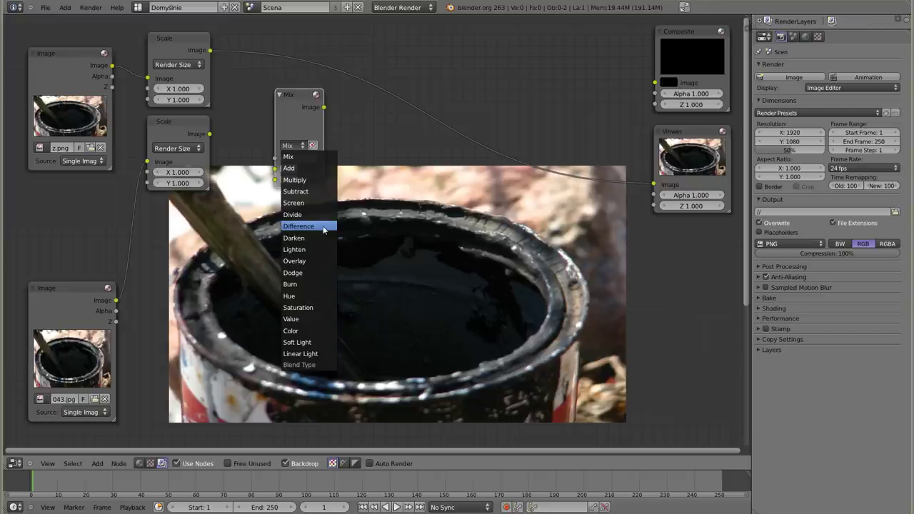
Widen the Mix node and connect both Scale outputs to its two Image inputs
key(Escape)
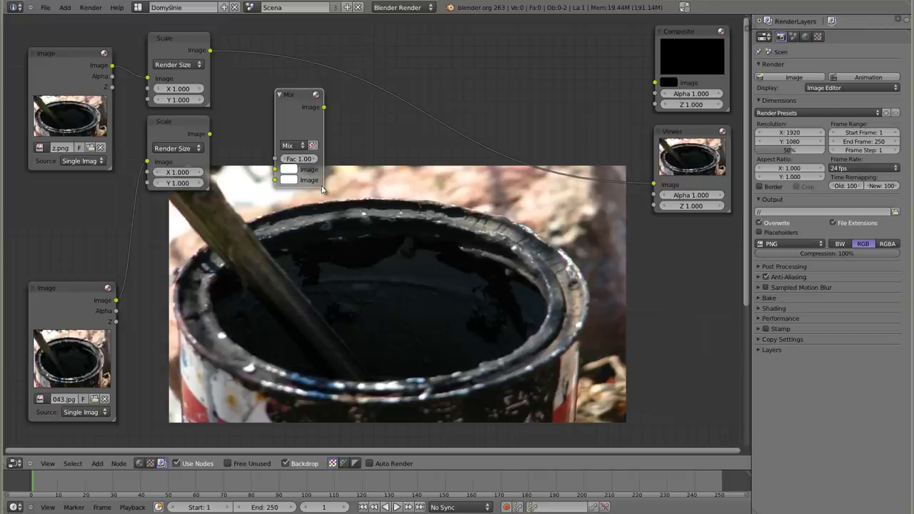
drag(324, 187, 340, 190)
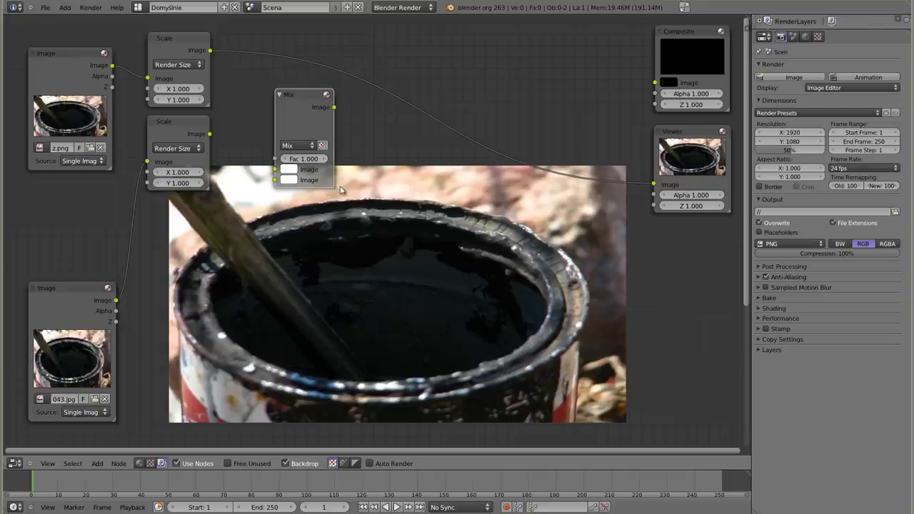
click(297, 145)
mouse_move(210, 50)
mouse_down()
mouse_move(239, 131)
mouse_move(274, 170)
mouse_up()
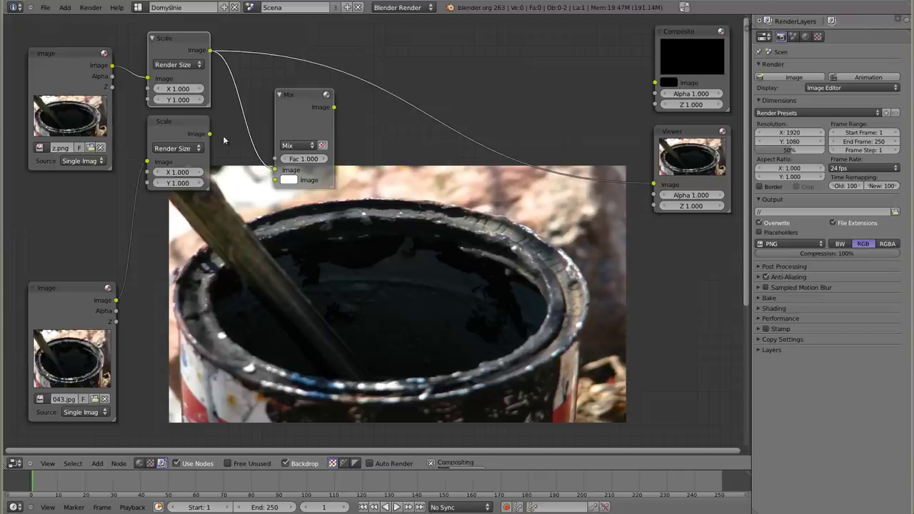
drag(209, 133, 273, 179)
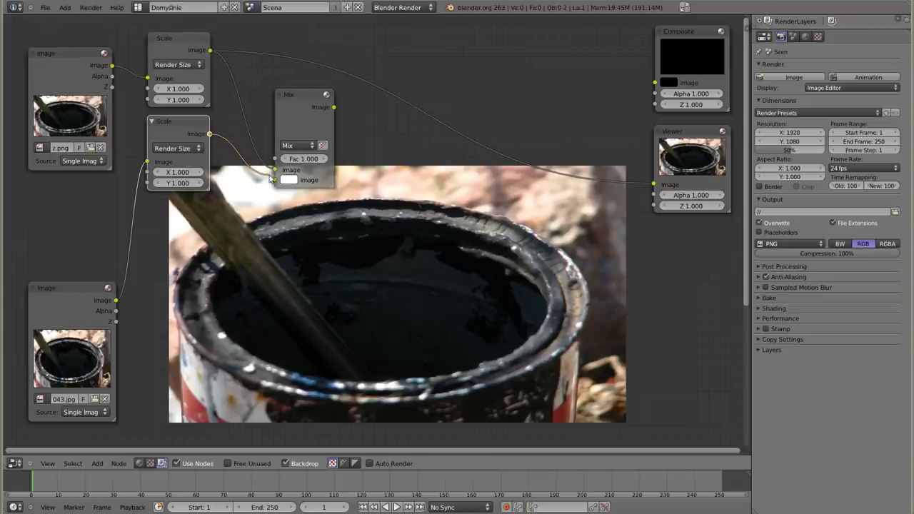
Set the Mix blend to Difference, send it to the Viewer, and move it up-left
click(298, 147)
click(298, 226)
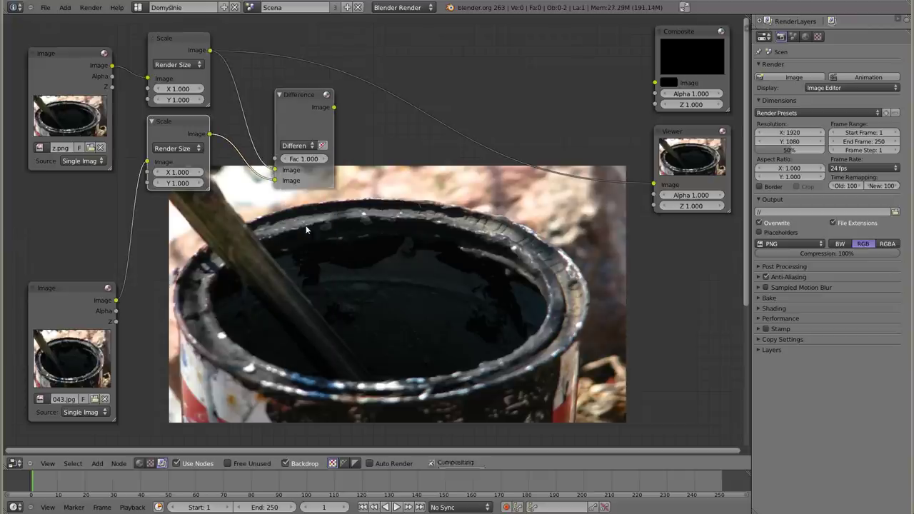
ctrl+shift+click(299, 95)
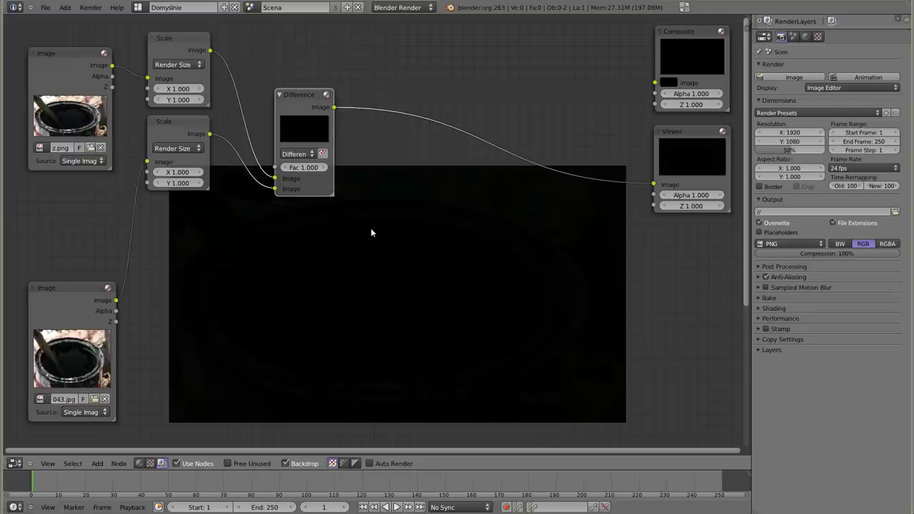
drag(302, 101, 268, 50)
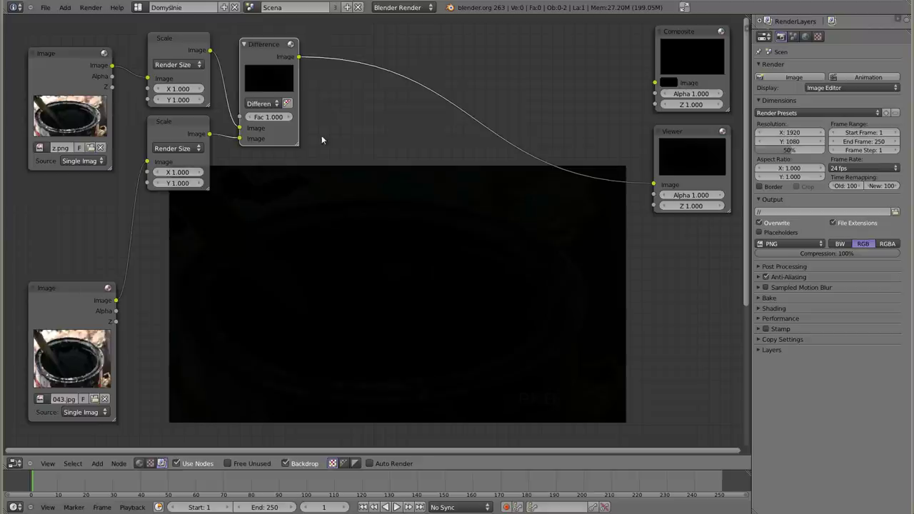
Insert a Multiply Math node between the Difference node and the Viewer
key(shift+a)
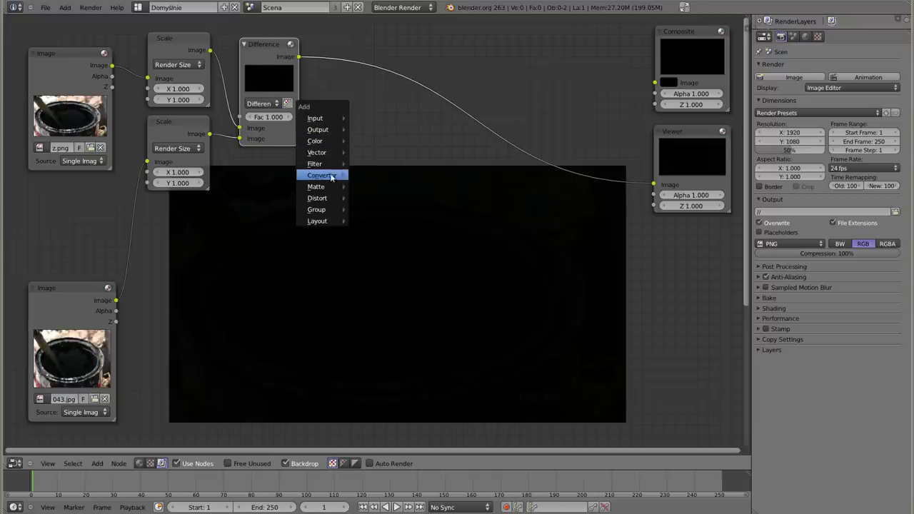
click(386, 221)
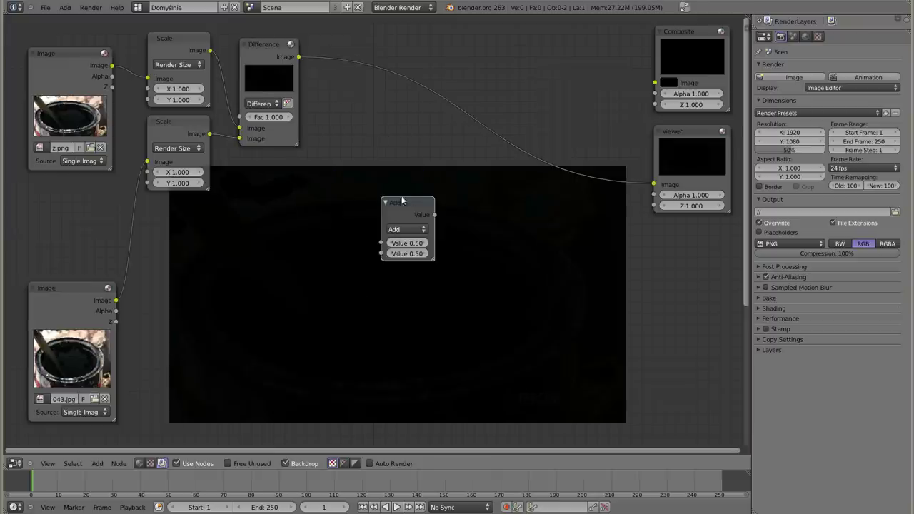
click(360, 139)
click(365, 131)
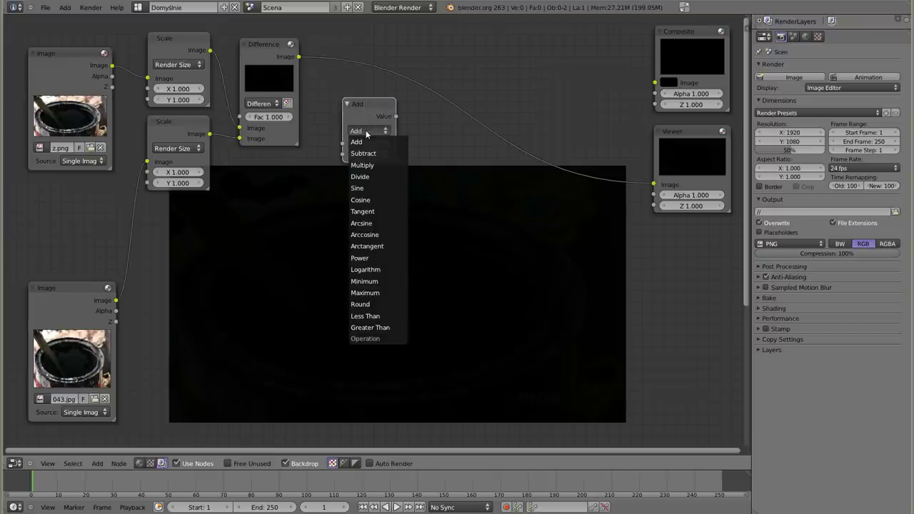
click(378, 165)
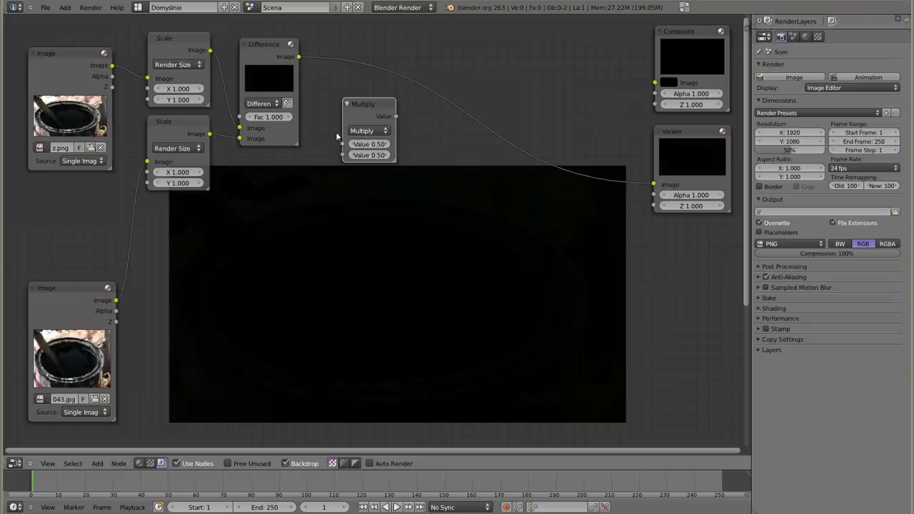
drag(377, 105, 377, 55)
Set the multiplier to 10, then 20, and preview the original z.png in the Viewer
click(365, 105)
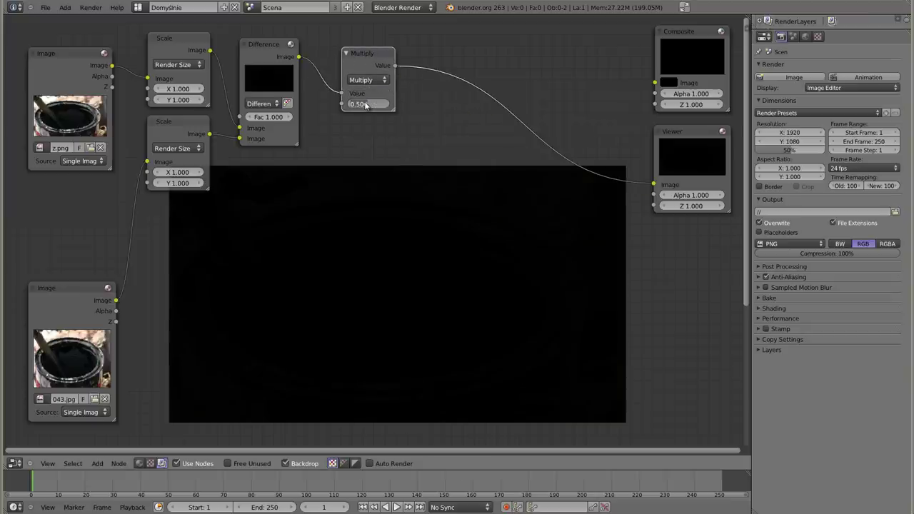
text(10)
key(Return)
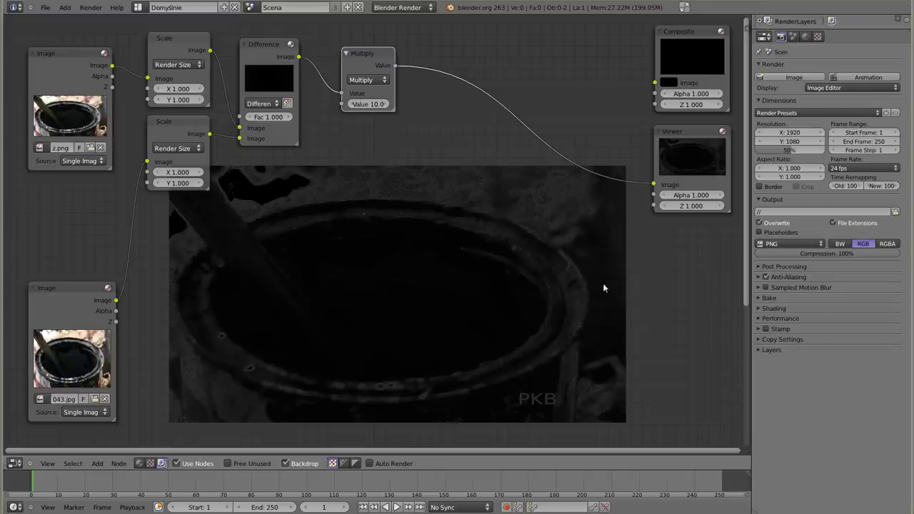
click(368, 105)
text(20)
key(Return)
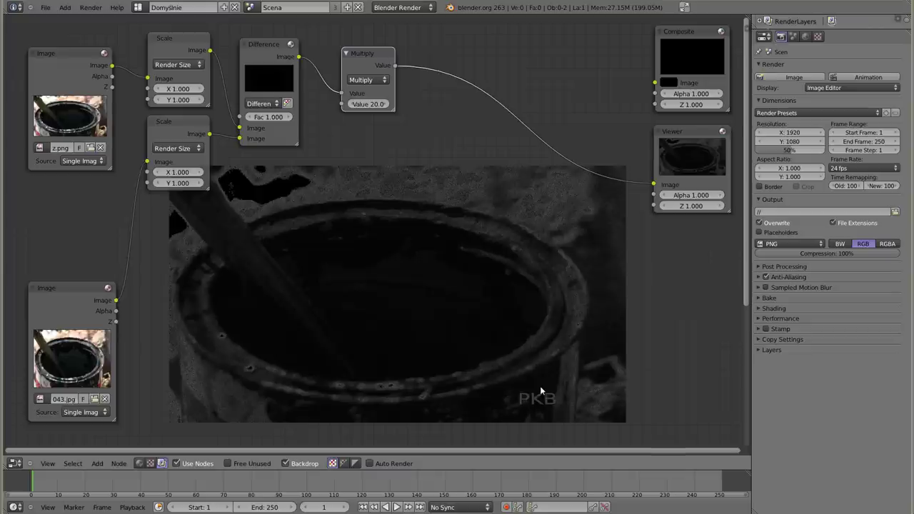
ctrl+shift+click(77, 54)
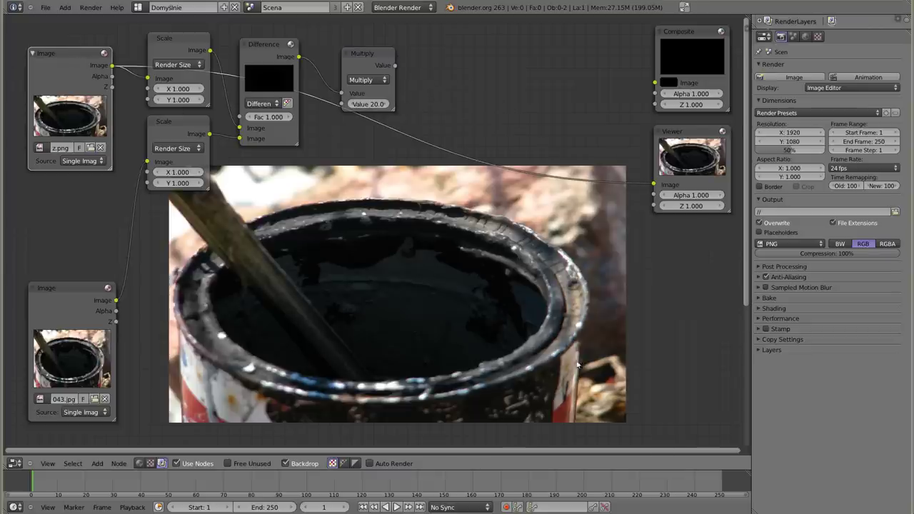
Zoom the backdrop in twice toward the bucket's rim and view the Multiply output again
key(v)
key(v)
key(v)
key(v)
key(v)
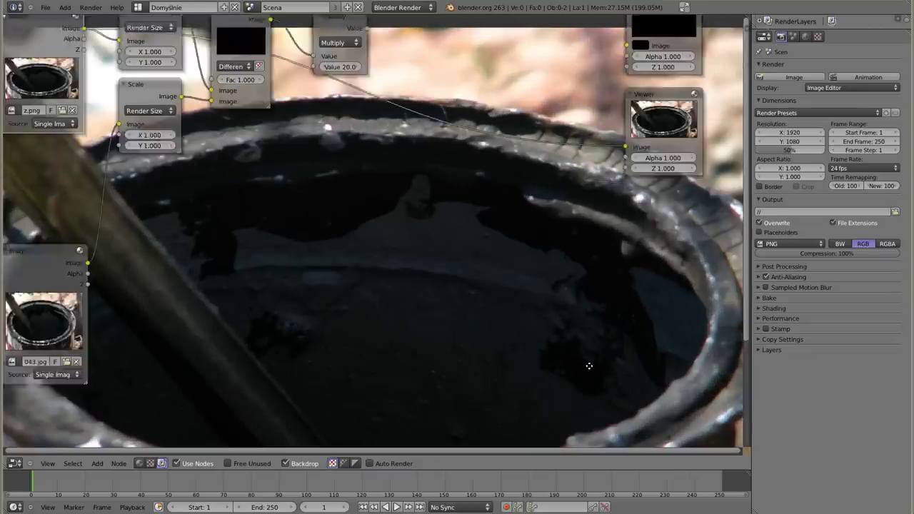
alt+middle_drag(582, 350, 349, 117)
alt+middle_drag(443, 256, 401, 273)
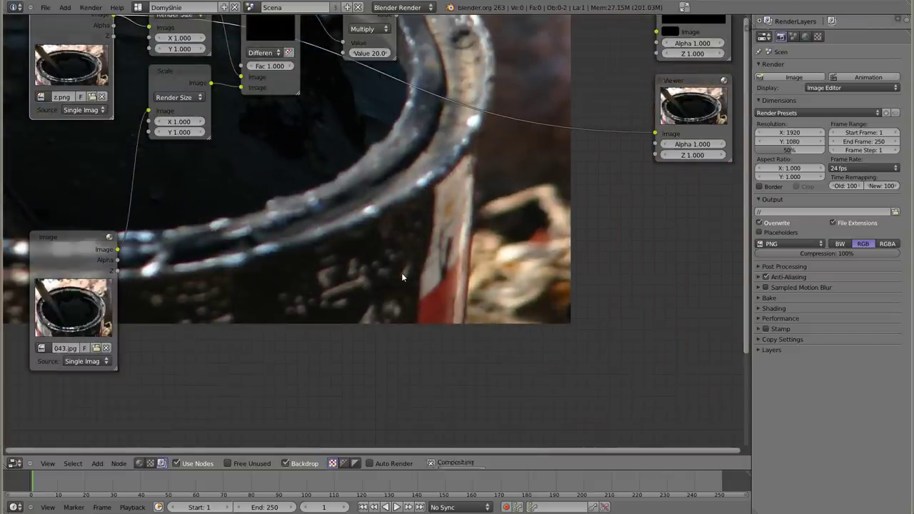
key(v)
key(v)
key(v)
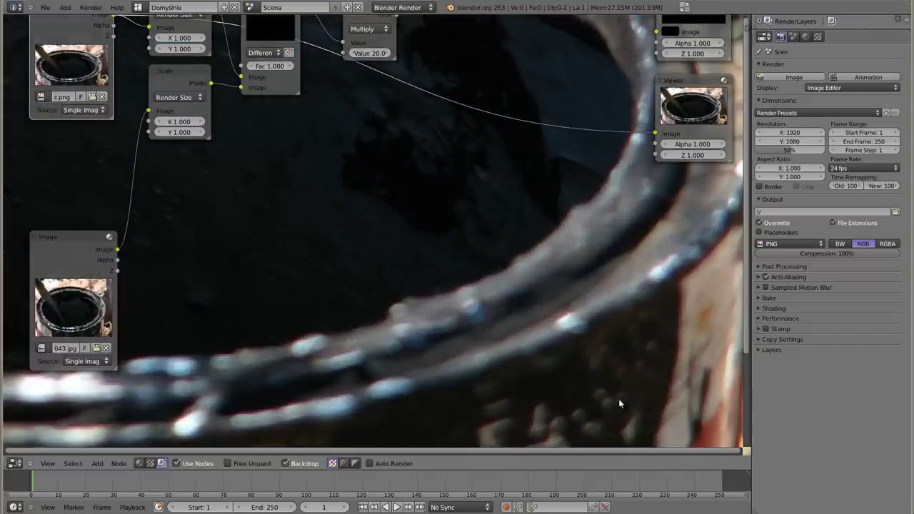
alt+middle_drag(618, 398, 379, 212)
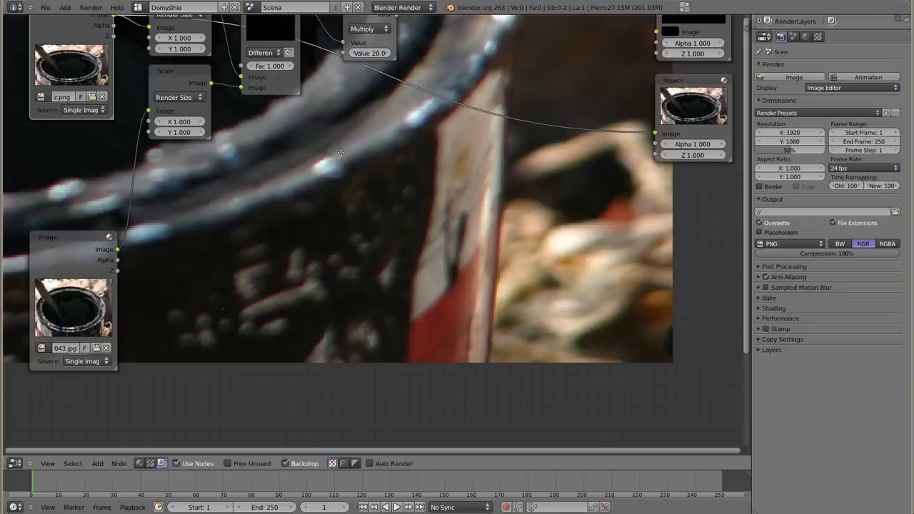
middle_drag(341, 152, 347, 179)
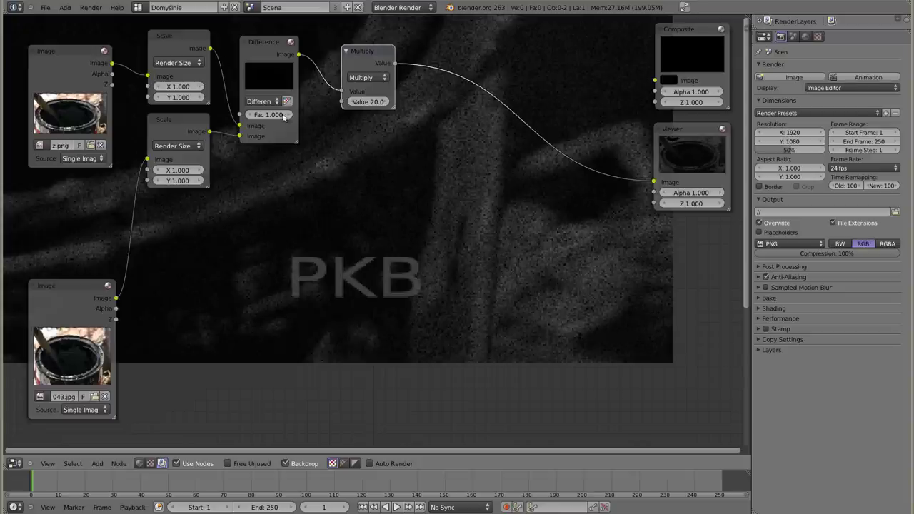
Nudge the lower Scale node, reframe the node tree, and select the Multiply node
drag(174, 118, 179, 122)
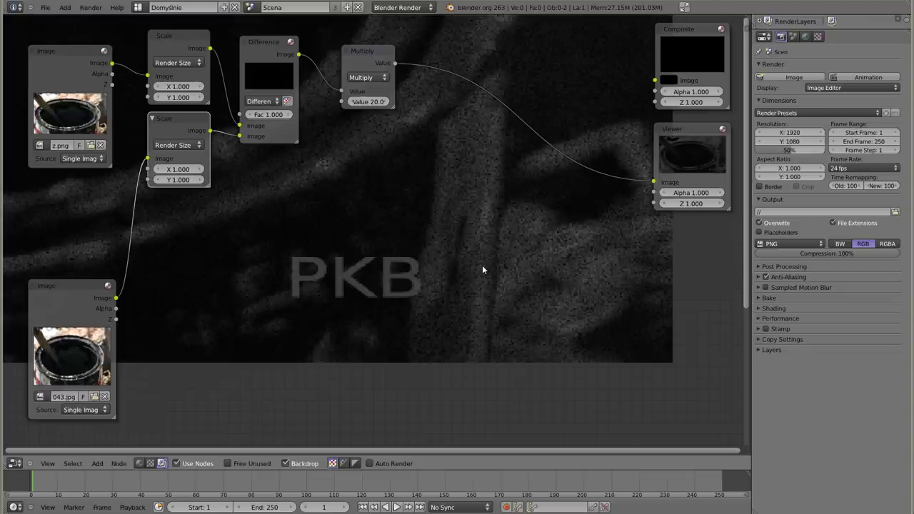
scroll(359, 236, down, 2)
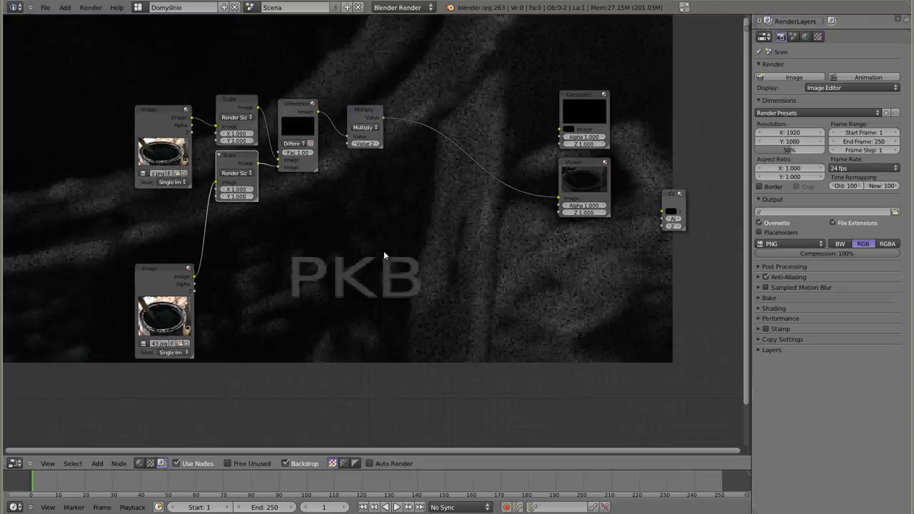
scroll(329, 213, up, 2)
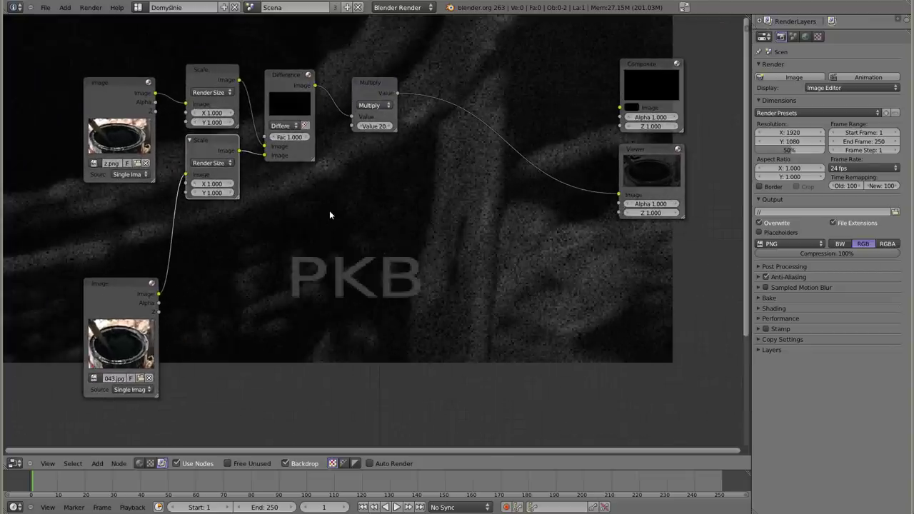
middle_drag(333, 250, 321, 244)
click(363, 81)
key(shift+a)
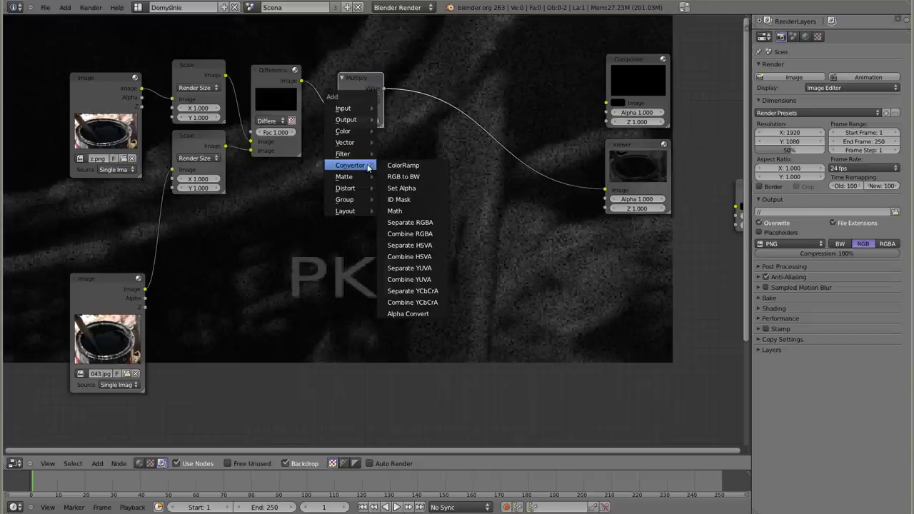
click(389, 210)
click(417, 216)
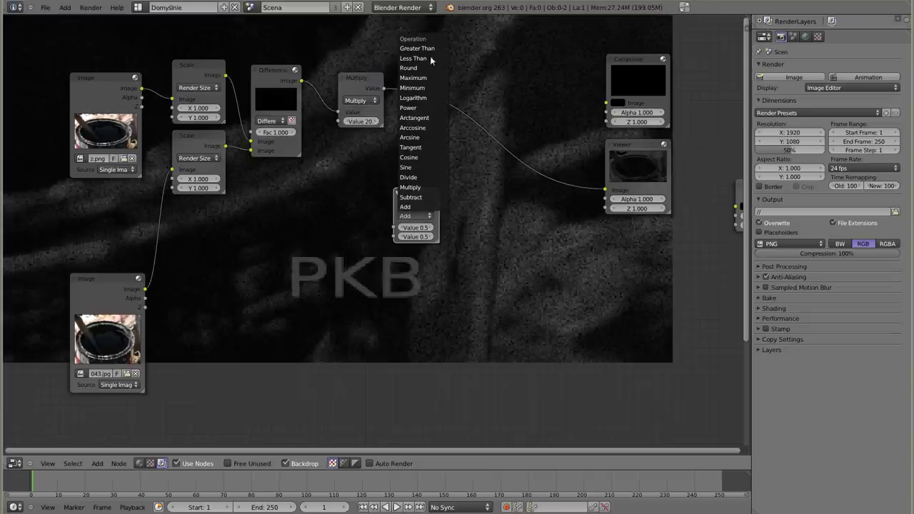
key(Escape)
drag(418, 203, 375, 161)
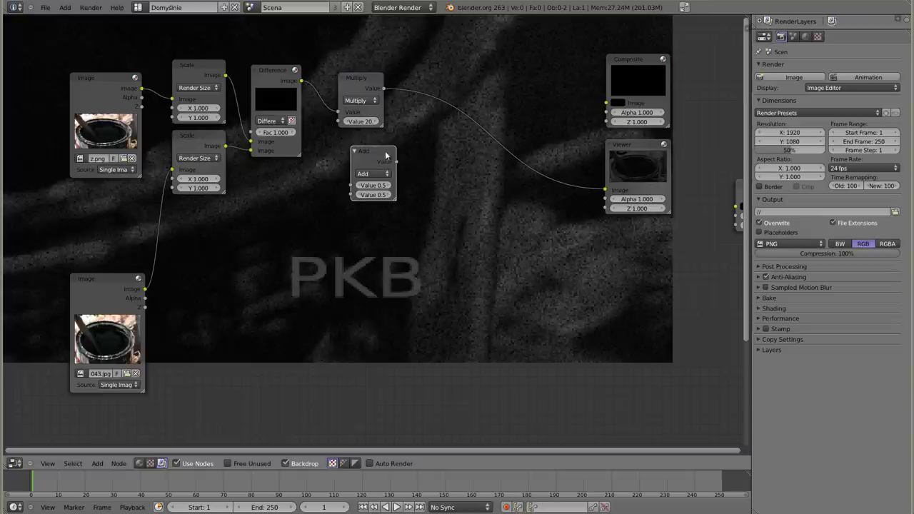
drag(384, 154, 391, 153)
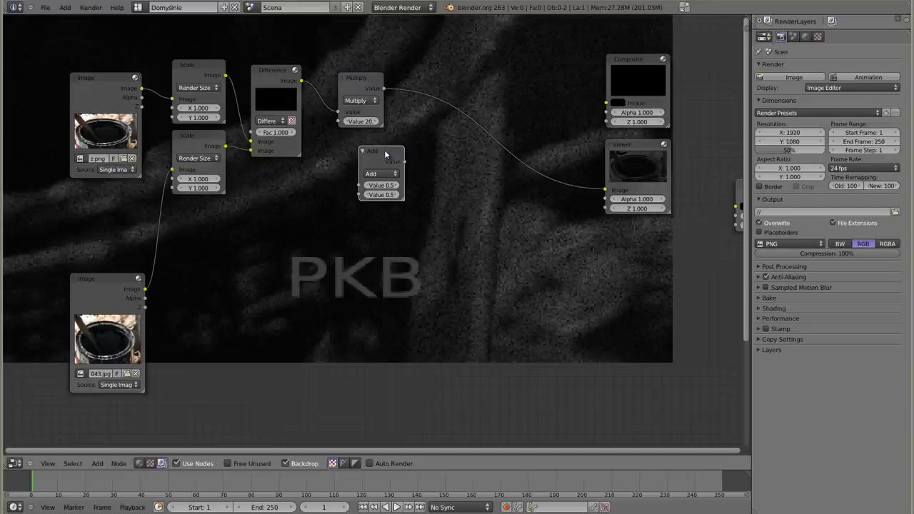
key(x)
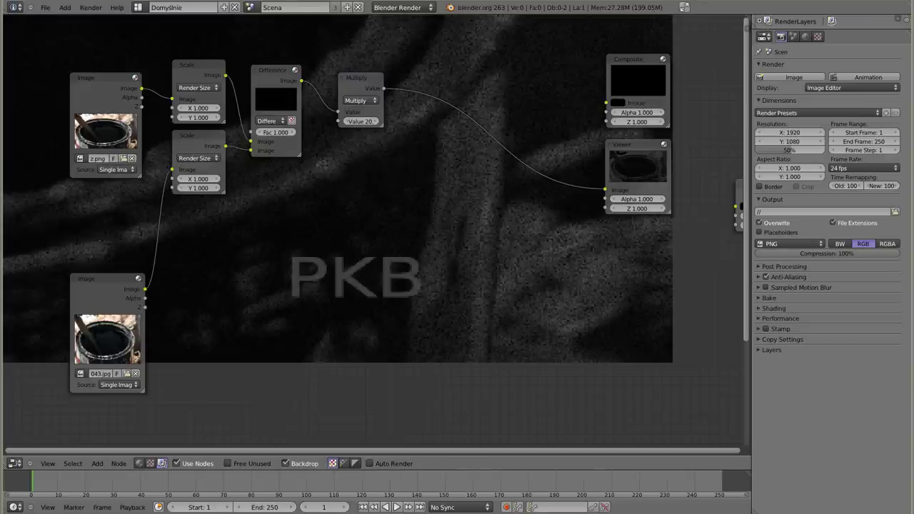